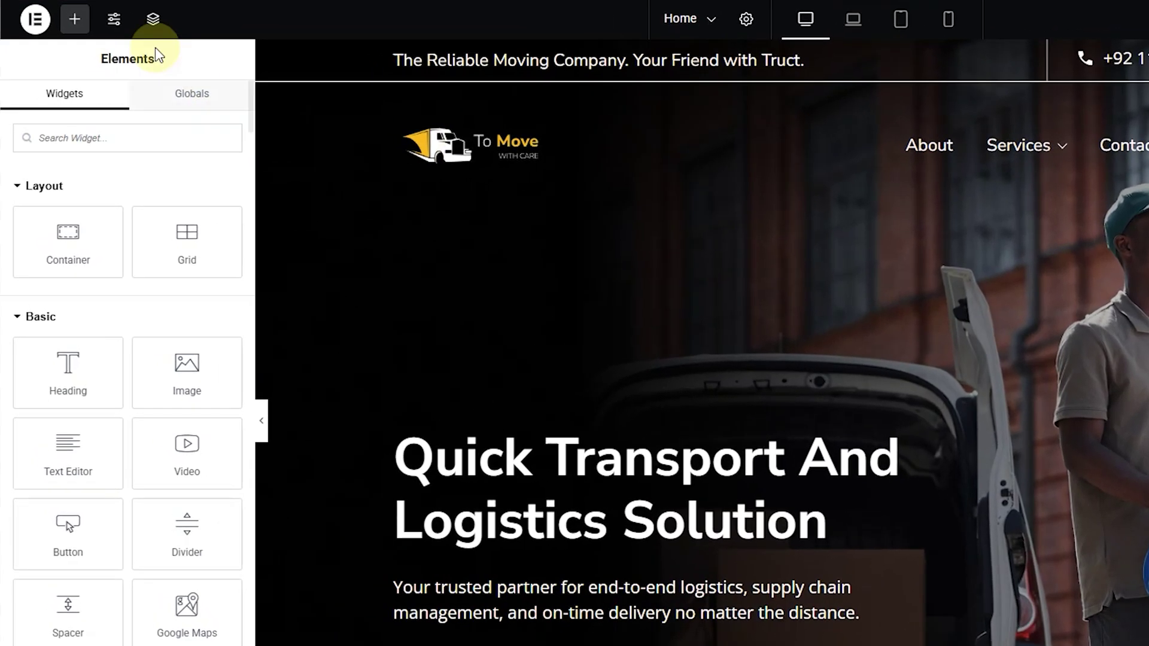
# Step: Check the Mobile Portrait, Tablet Portrait and Laptop breakpoints in Site Settings without adding any, then close
pyautogui.click(114, 24)
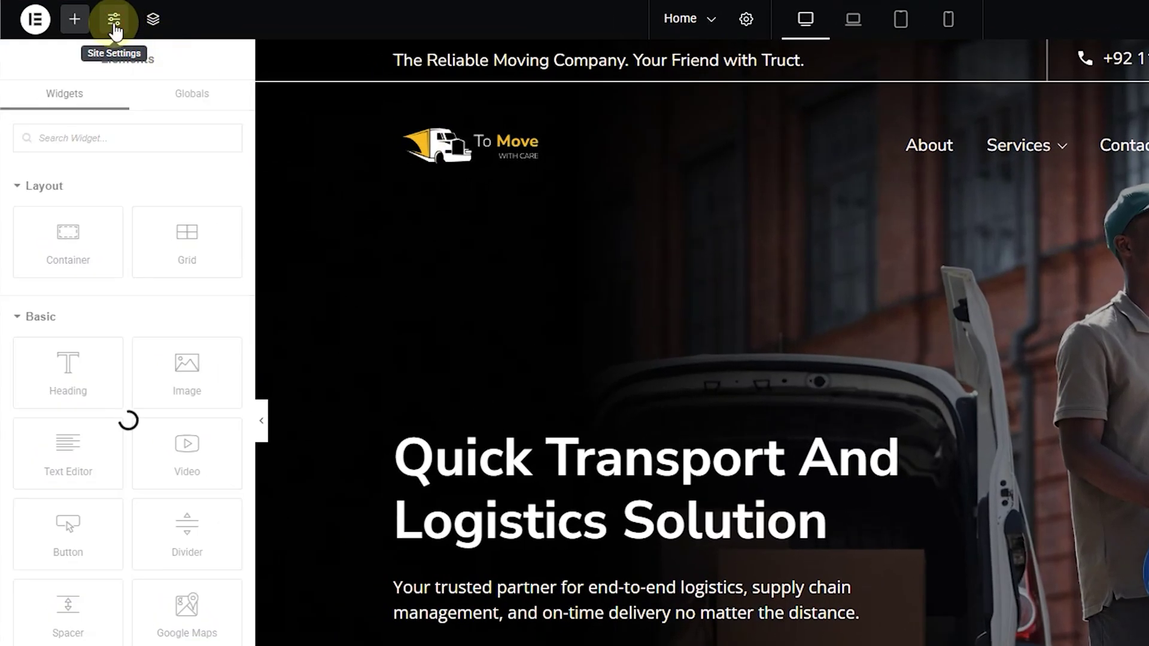
pyautogui.click(104, 503)
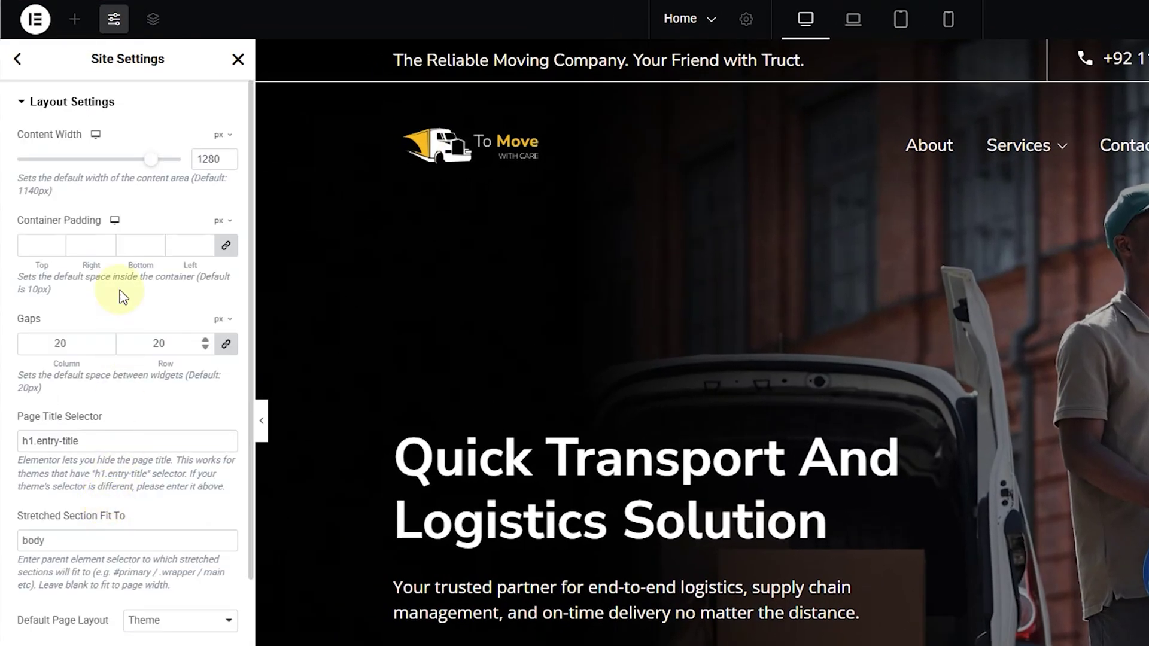
pyautogui.click(133, 101)
pyautogui.click(65, 147)
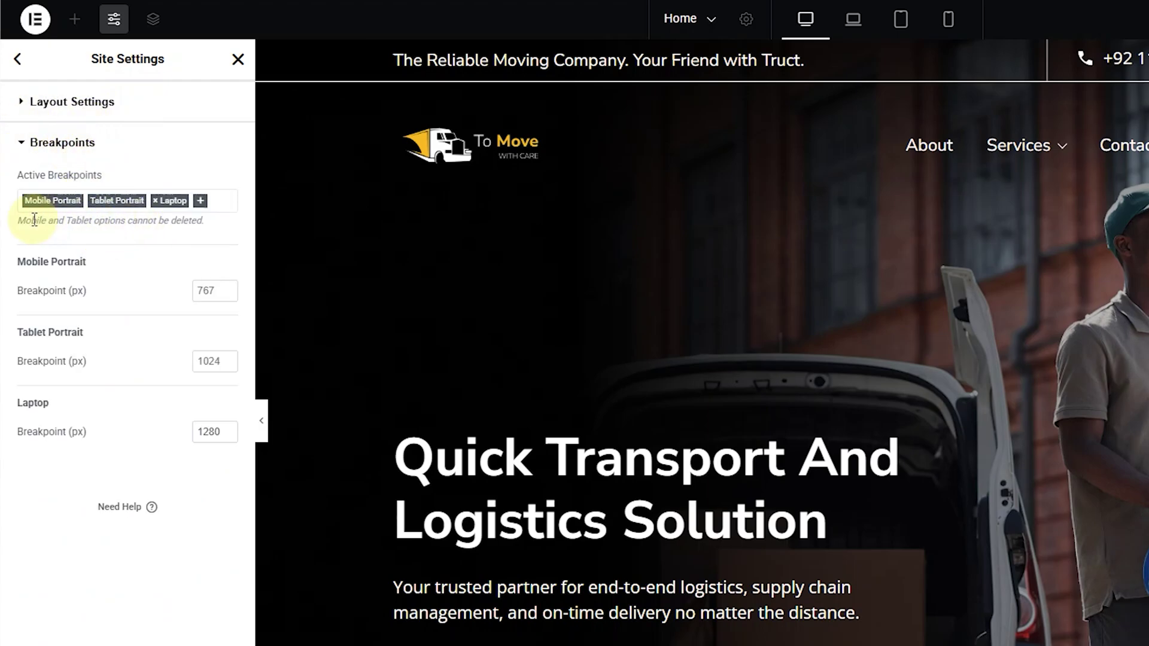
pyautogui.click(200, 204)
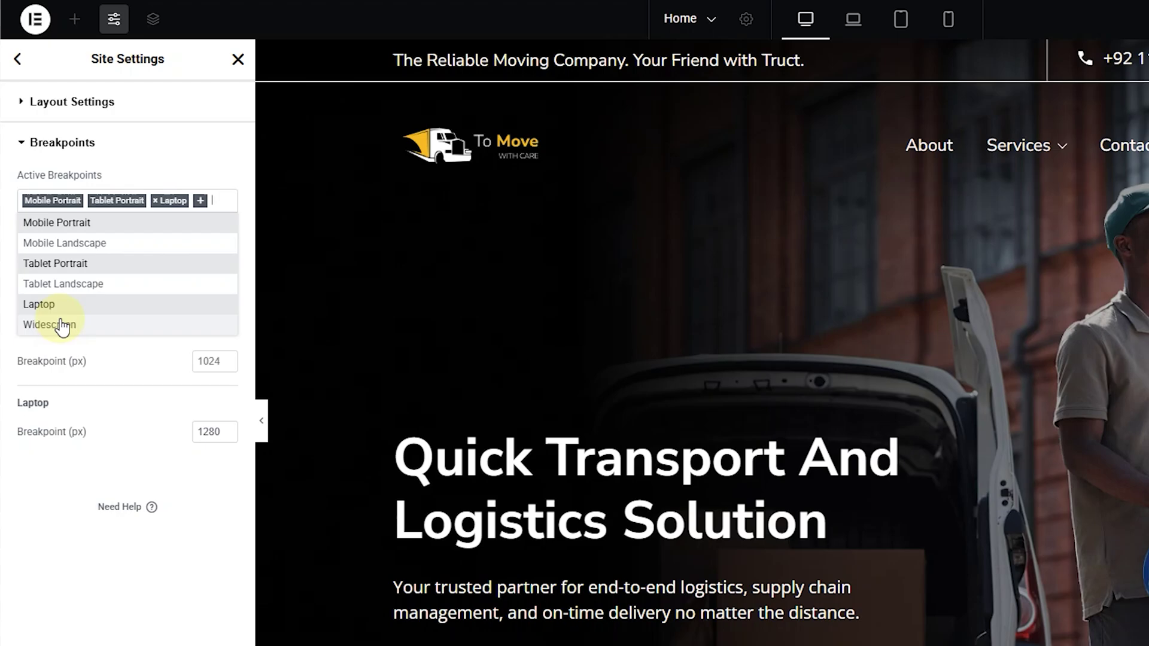
pyautogui.click(116, 460)
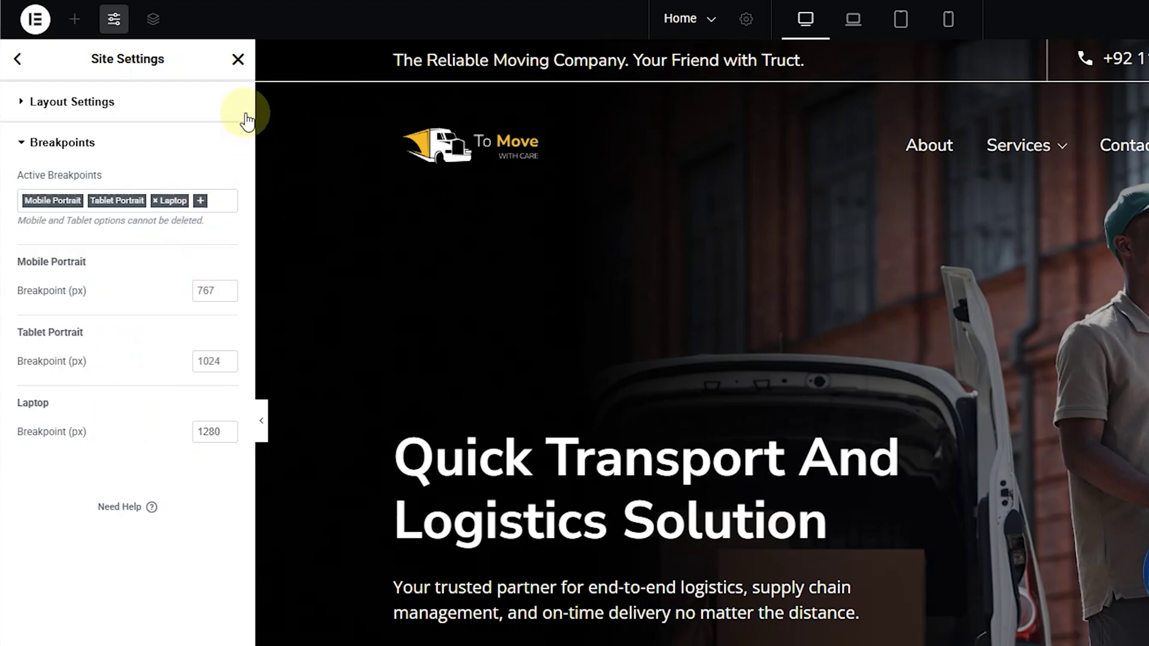
pyautogui.click(239, 60)
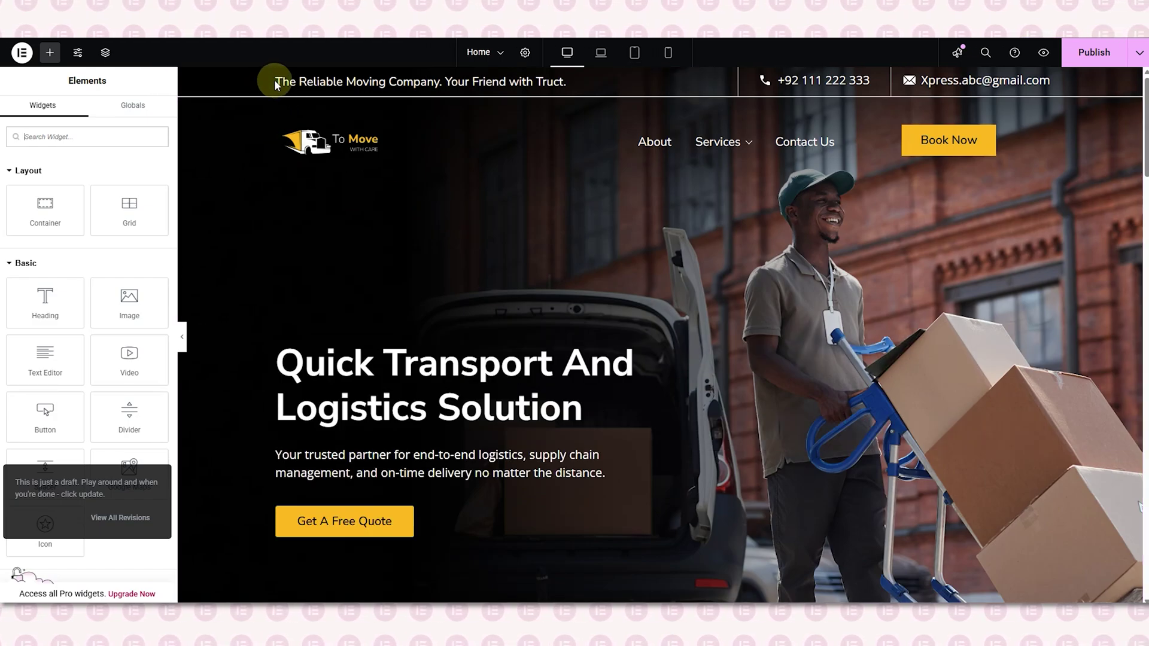
pyautogui.scroll(-5, 276, 81)
pyautogui.scroll(-5, 274, 81)
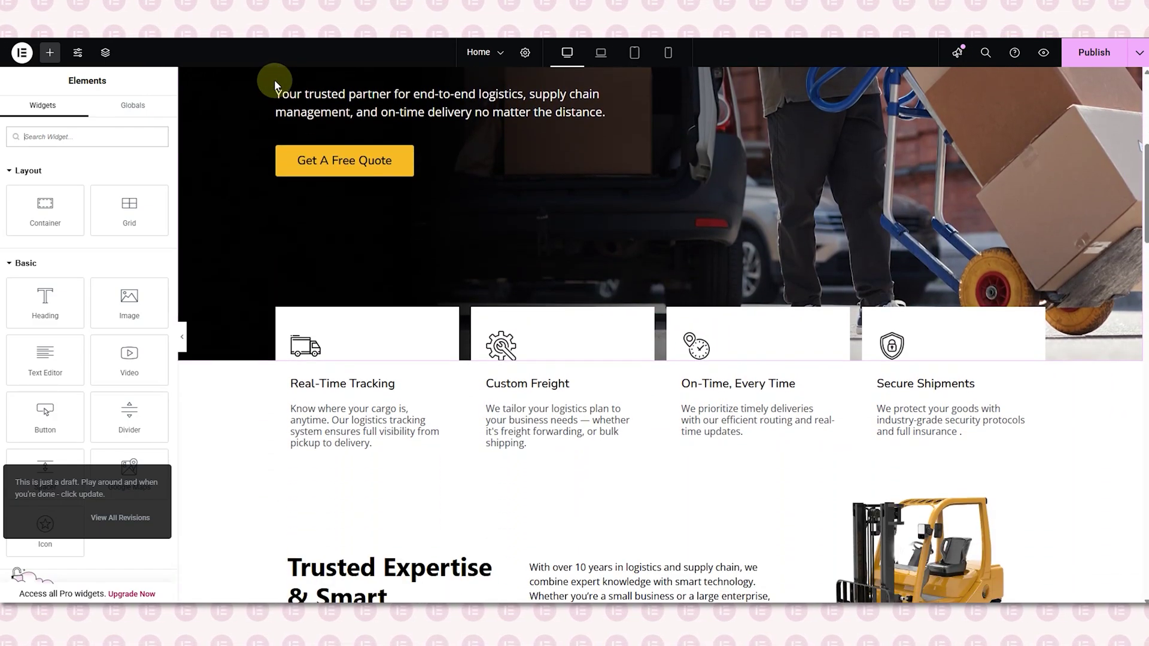
pyautogui.scroll(10, 275, 83)
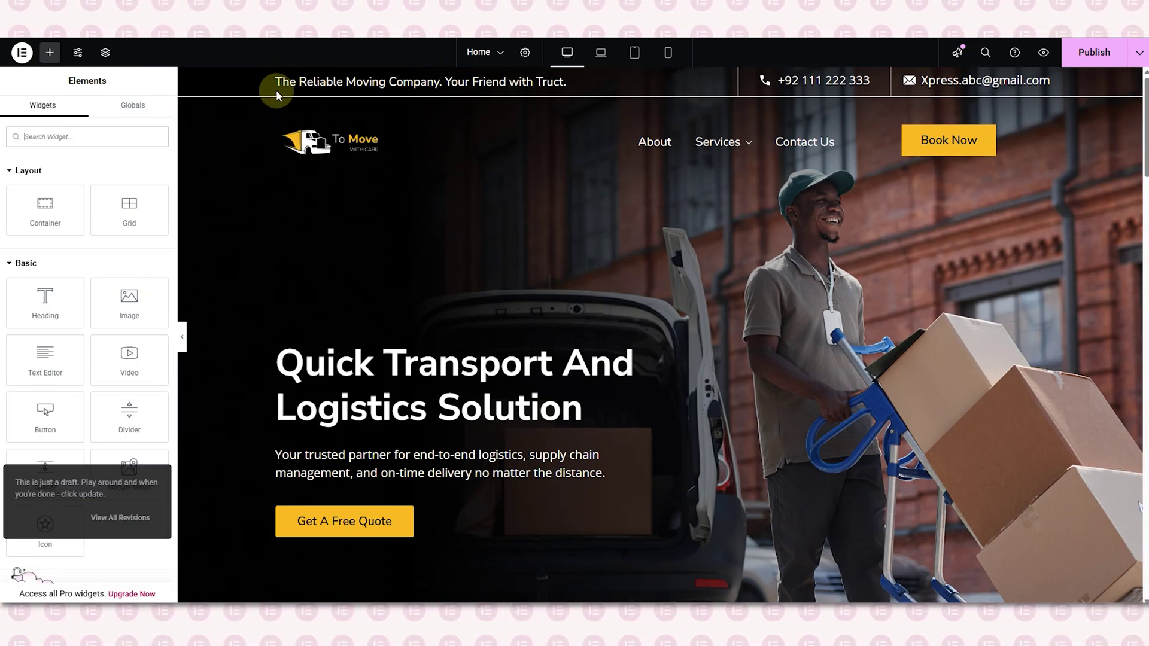
pyautogui.scroll(-2, 274, 81)
pyautogui.scroll(-5, 275, 80)
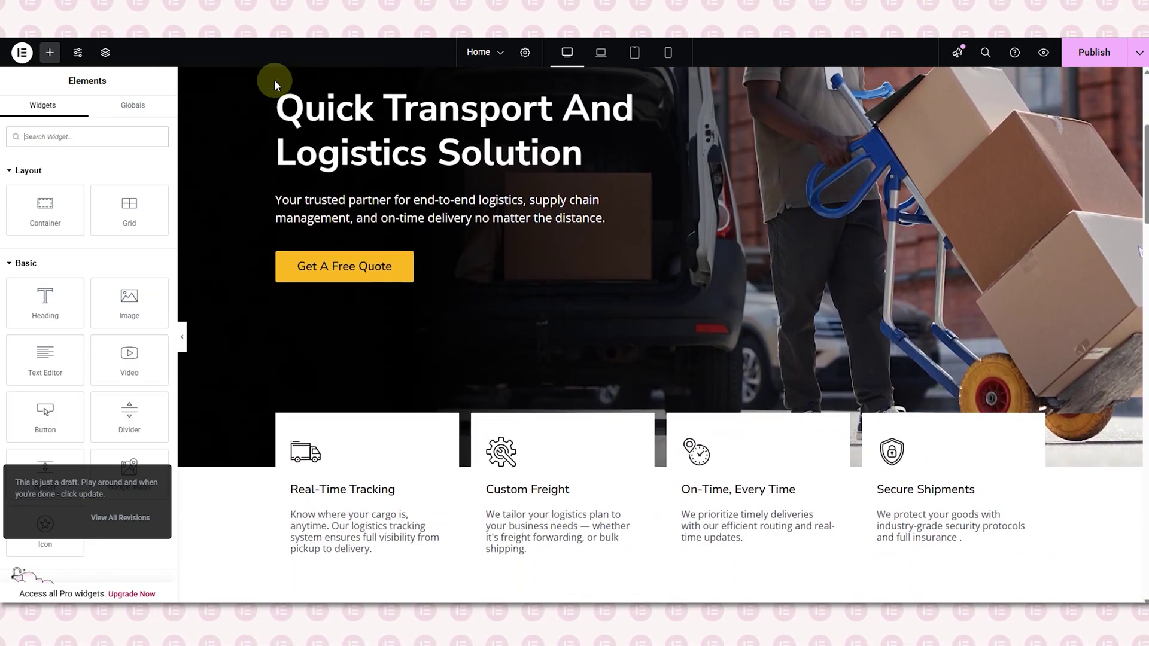
pyautogui.scroll(-2, 274, 81)
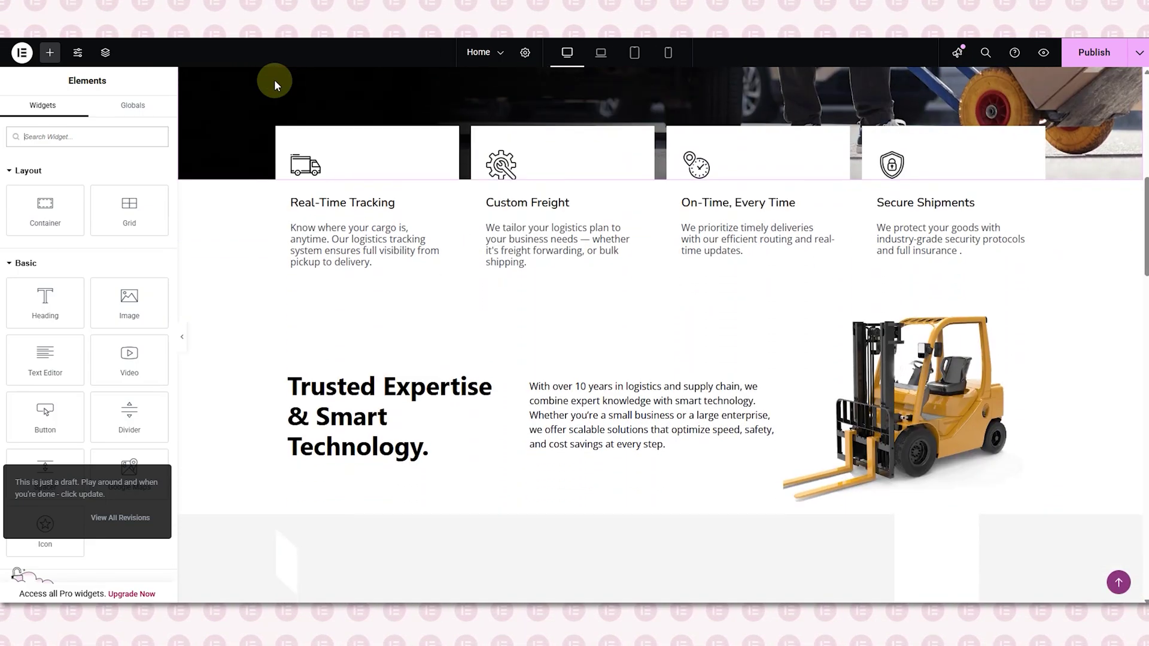
pyautogui.scroll(7, 274, 80)
pyautogui.scroll(3, 274, 80)
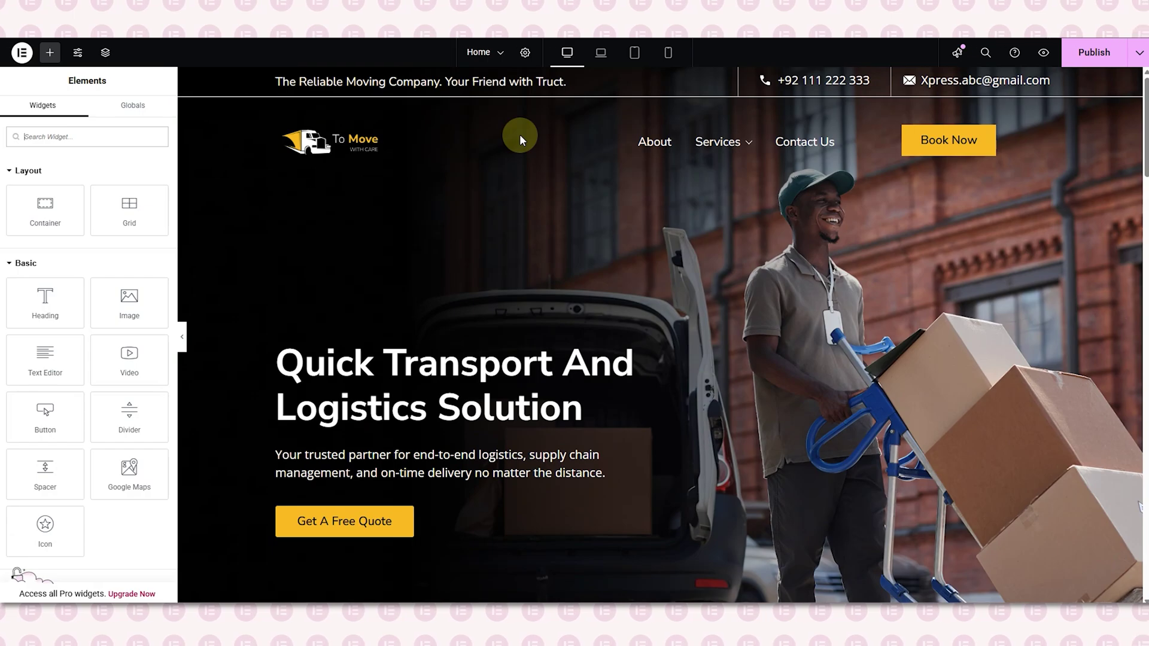
# Step: Preview the Home page at Laptop width and scroll through the hero and feature cards
pyautogui.click(599, 59)
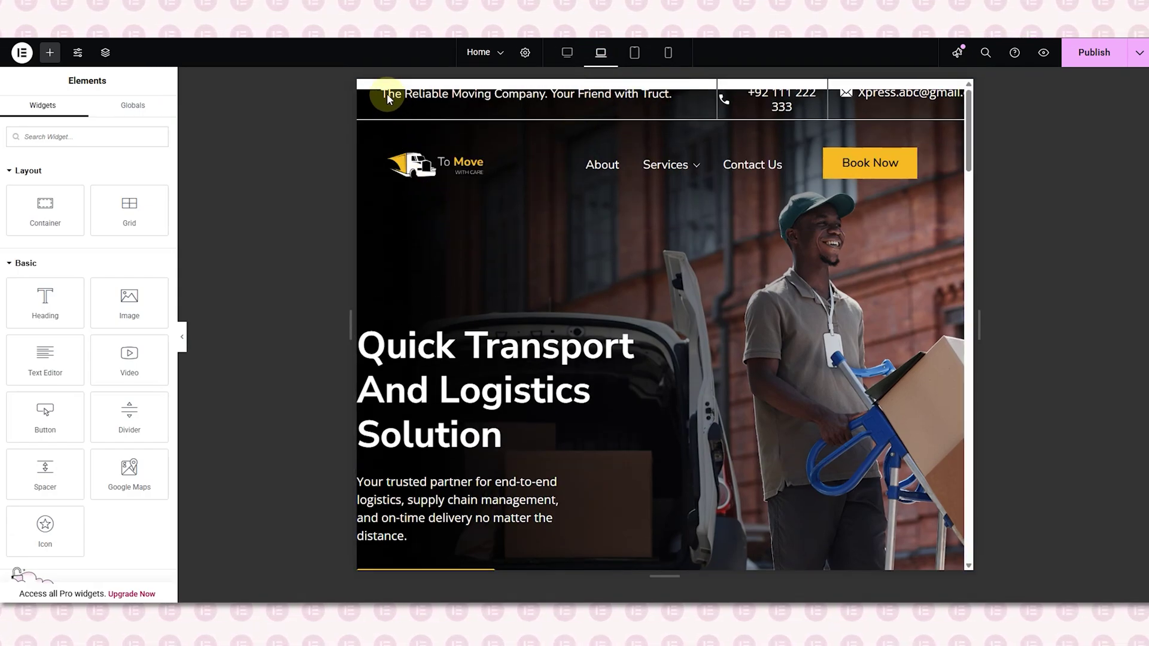
pyautogui.scroll(-6, 387, 95)
pyautogui.scroll(-5, 386, 93)
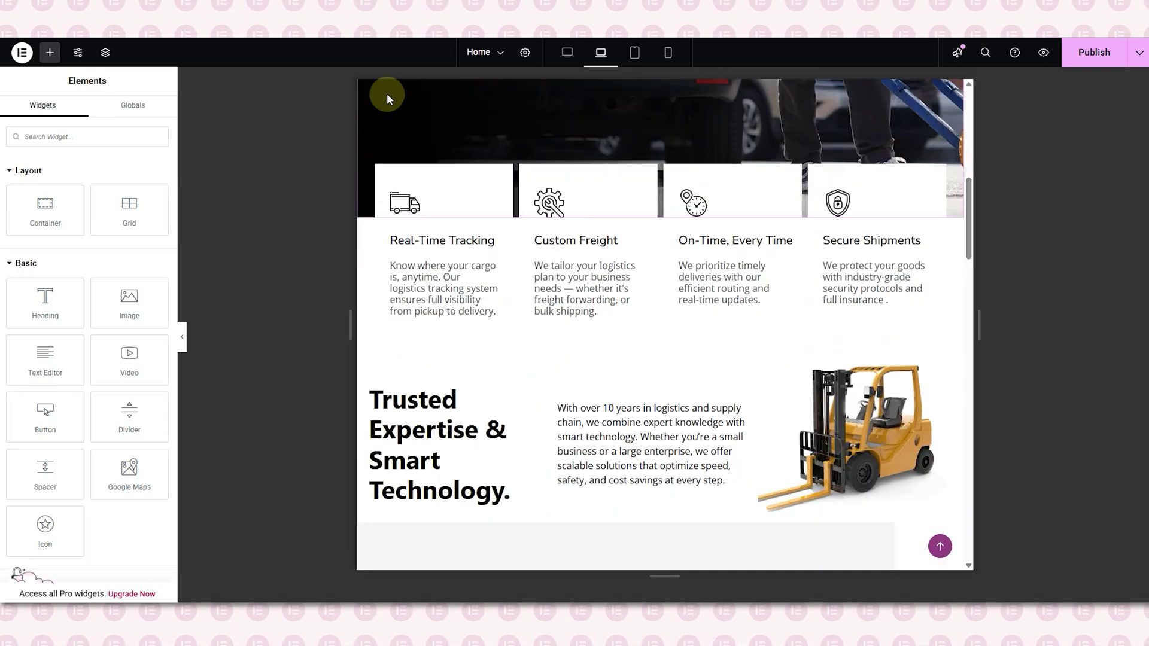
pyautogui.scroll(10, 386, 93)
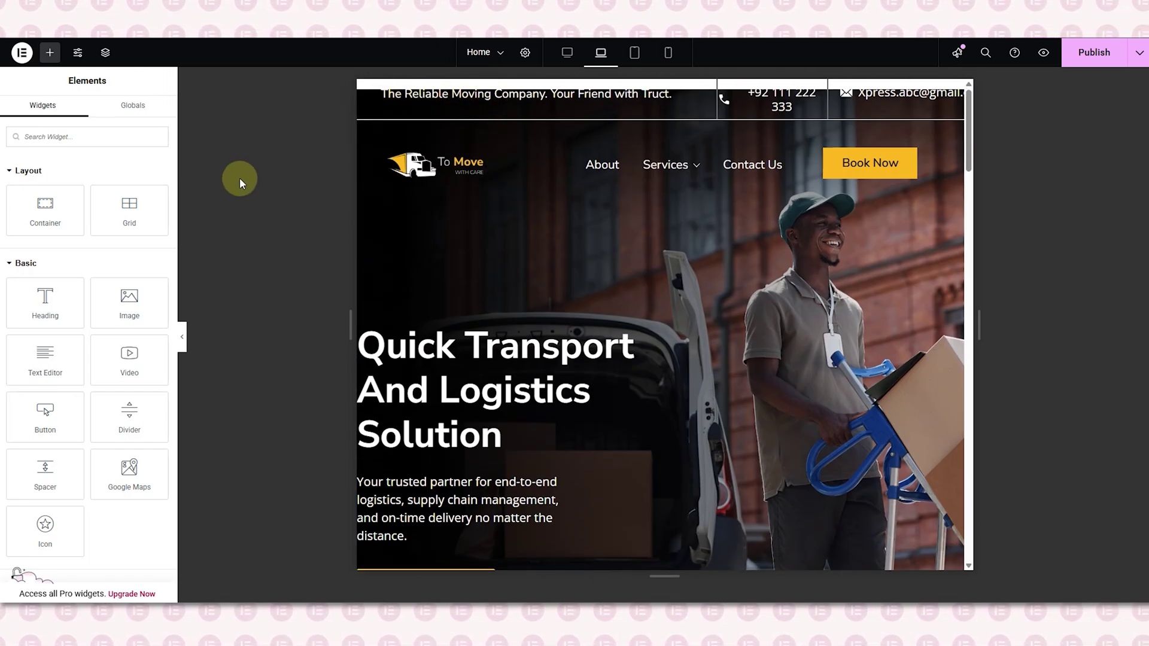
# Step: Select the hero's Section 1 through Navigator and clear its Advanced margin values
pyautogui.click(112, 58)
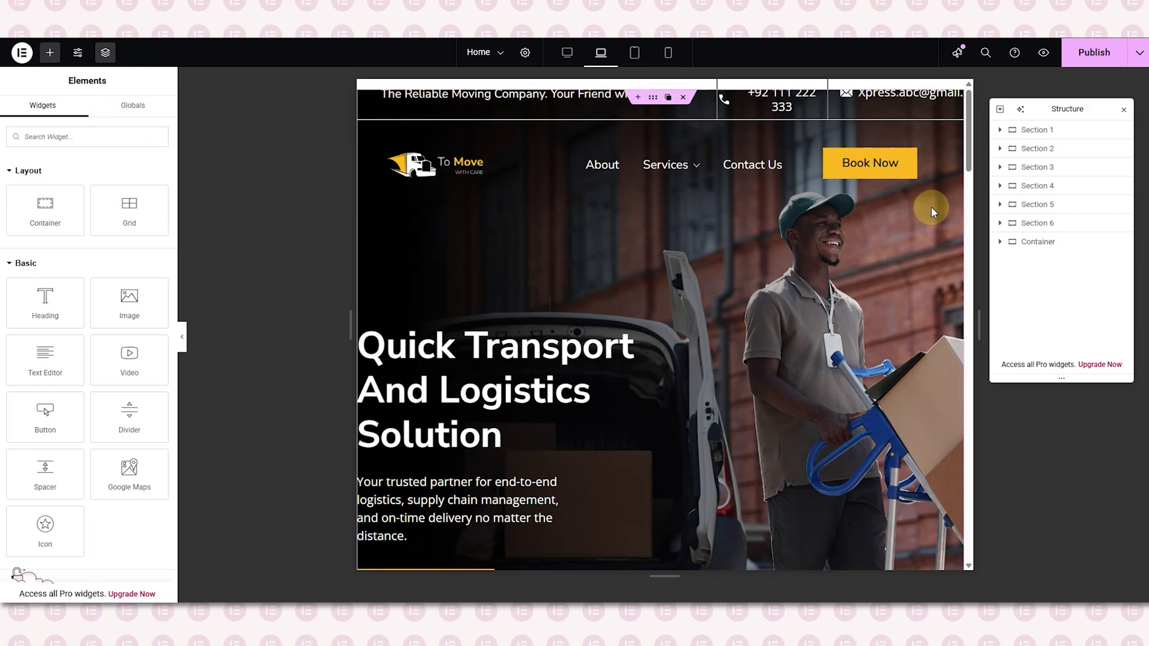
pyautogui.click(1029, 129)
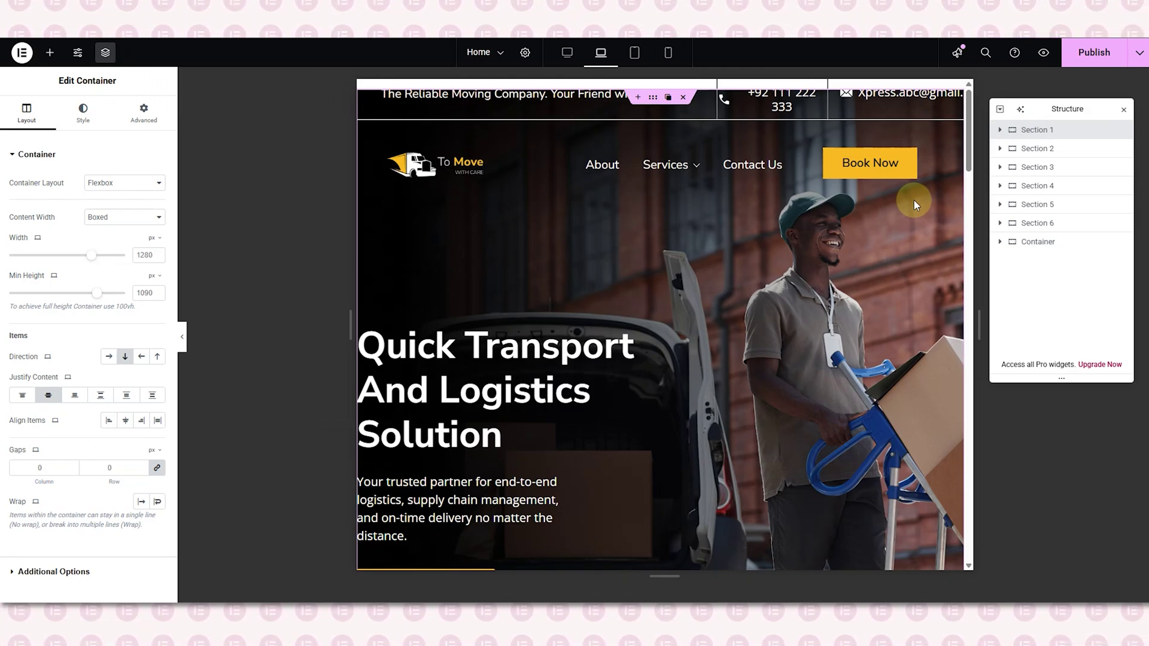
pyautogui.click(144, 112)
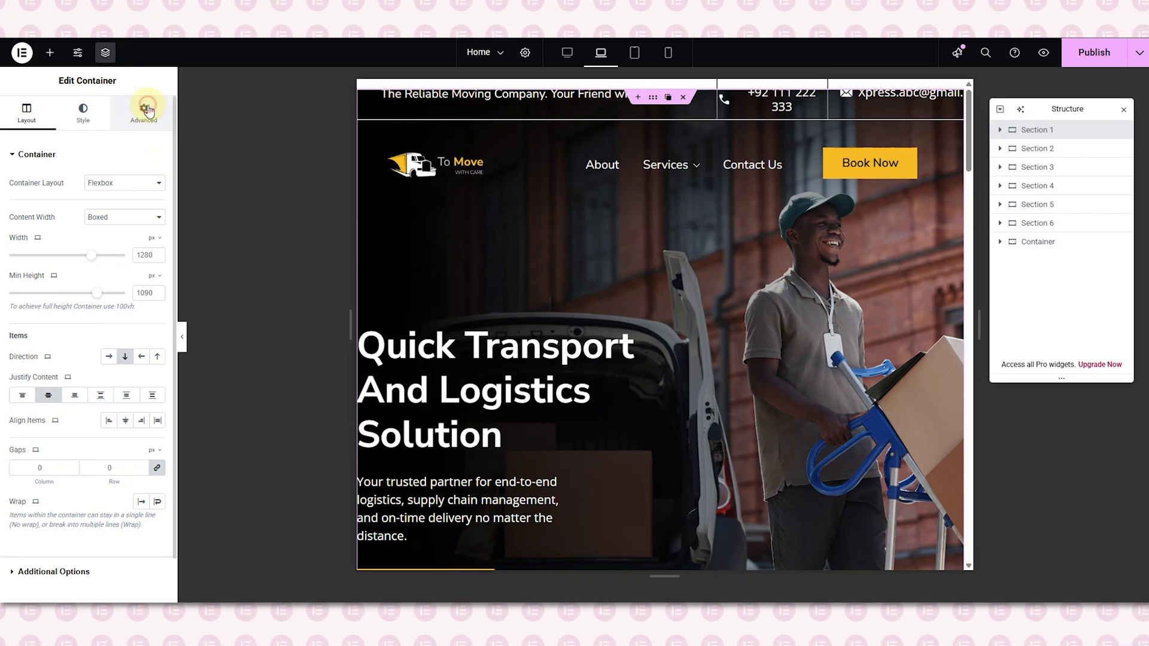
pyautogui.click(157, 197)
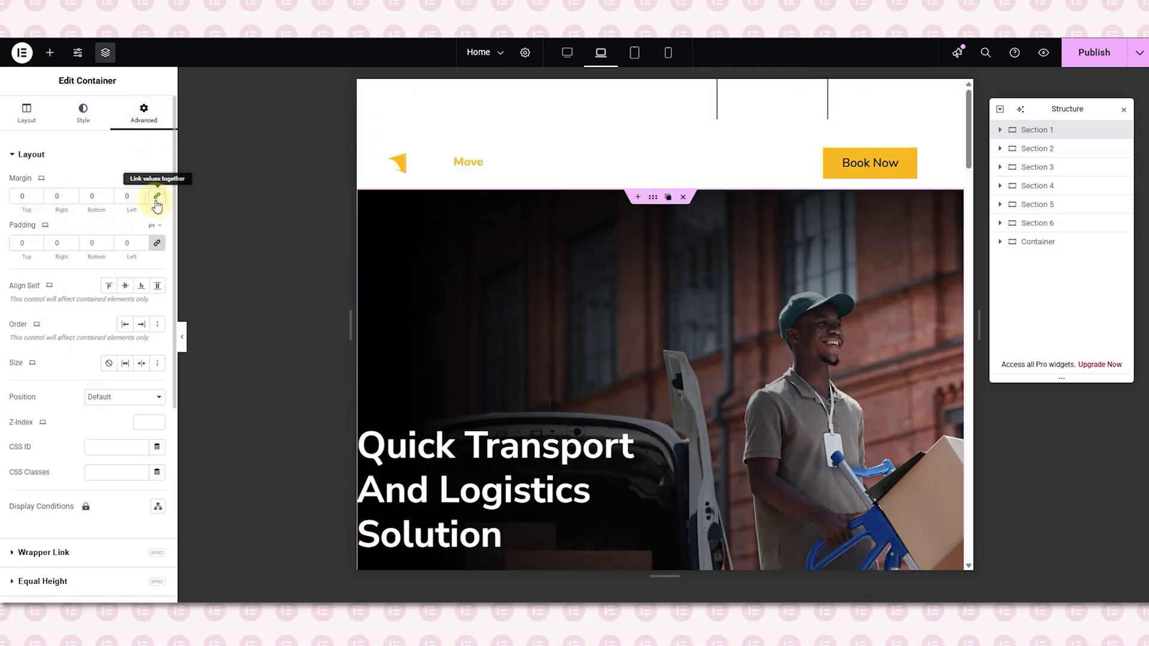
pyautogui.press('BackSpace')
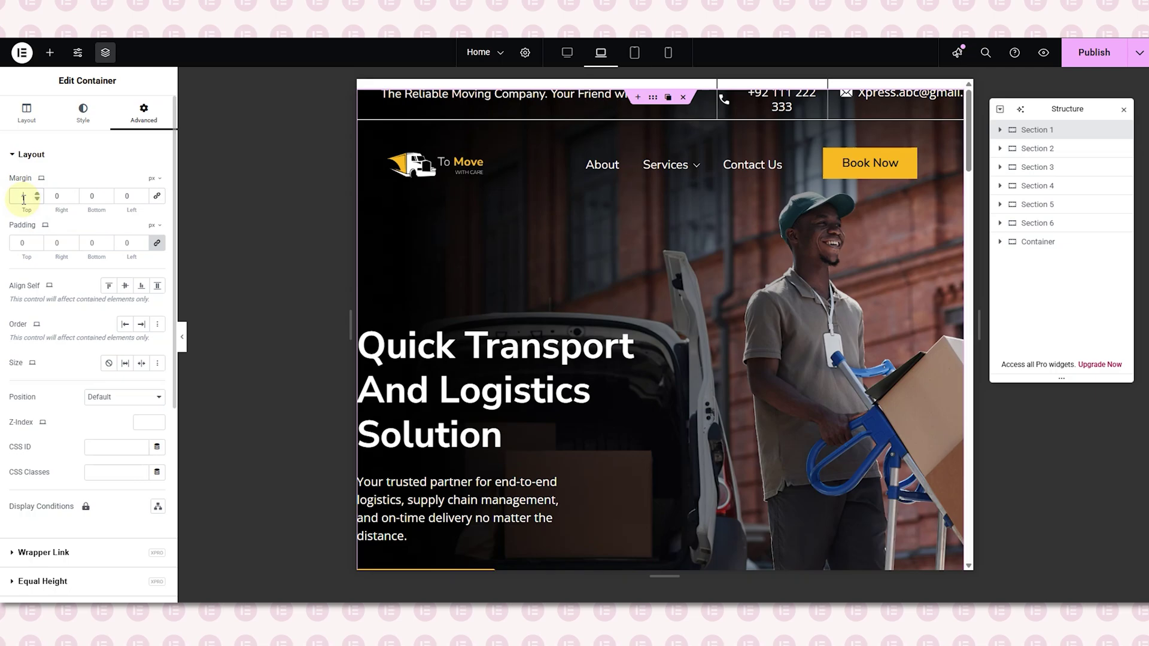
# Step: Enter -150 as Section 1's top margin and step it down to -184 px
pyautogui.write('-150')
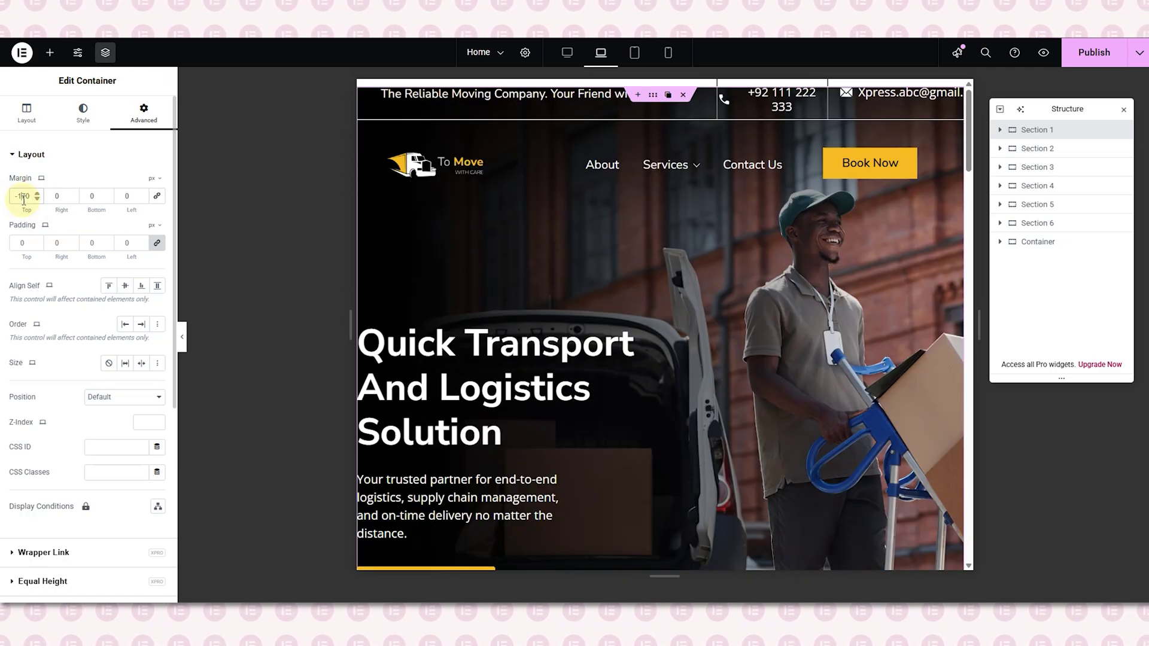
pyautogui.click(37, 199)
pyautogui.click(38, 199)
pyautogui.click(38, 199)
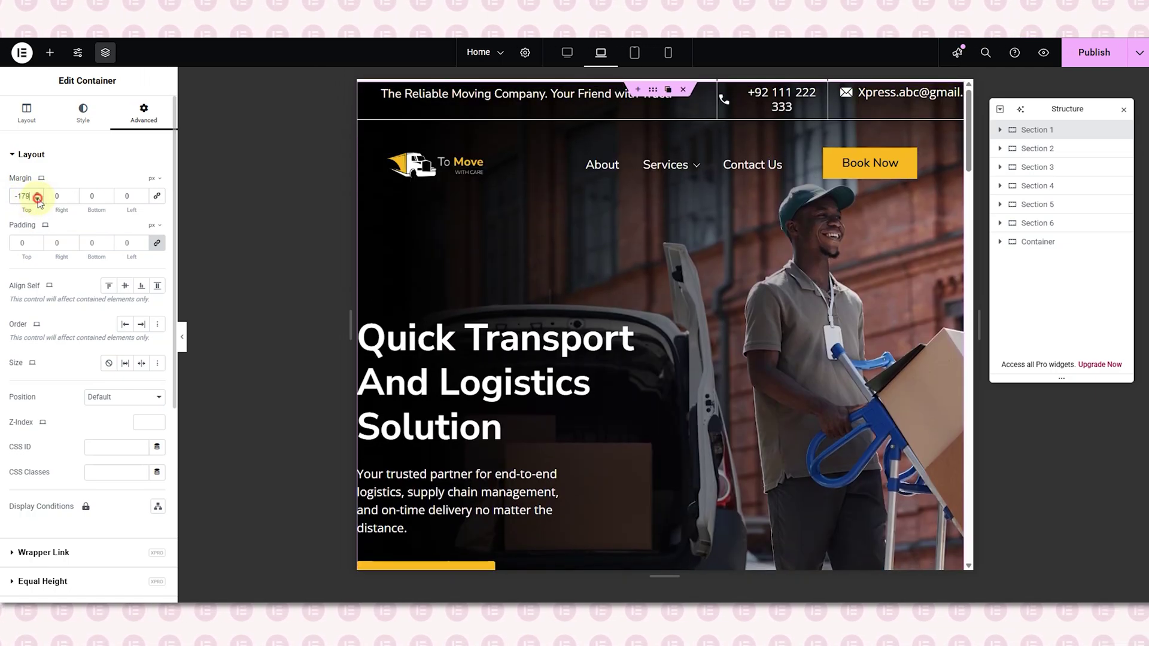
pyautogui.click(38, 199)
pyautogui.click(38, 199)
pyautogui.click(38, 199)
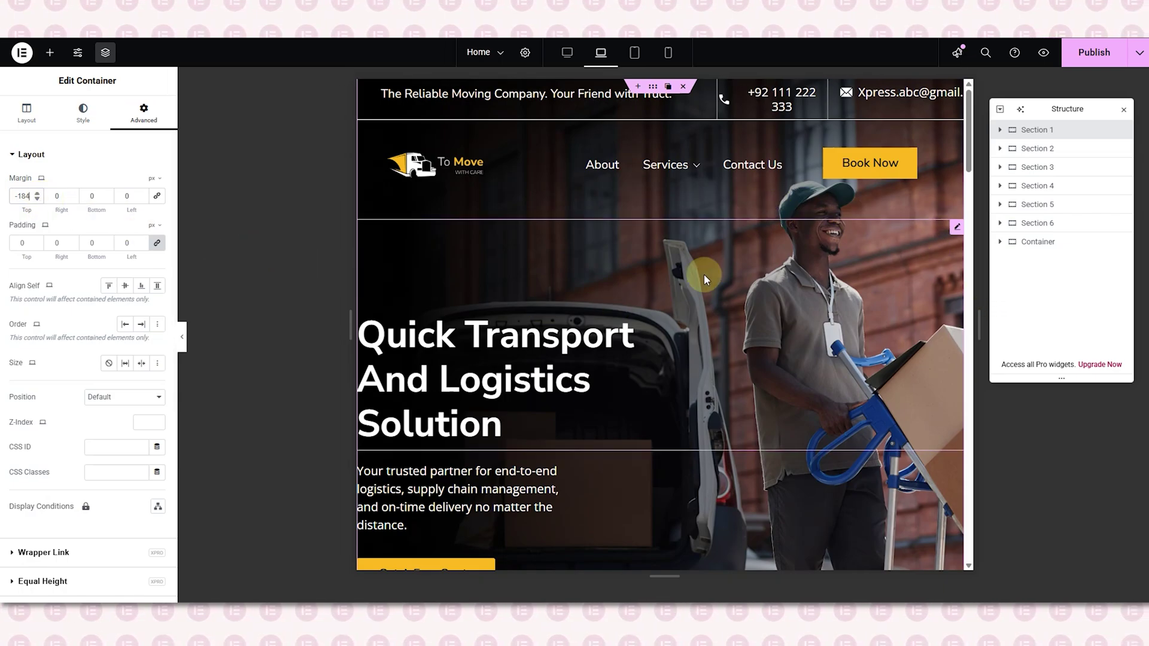
pyautogui.scroll(-2, 616, 289)
# Step: Remove the hero heading's 444 right margin and give it a 40 px left margin
pyautogui.click(605, 219)
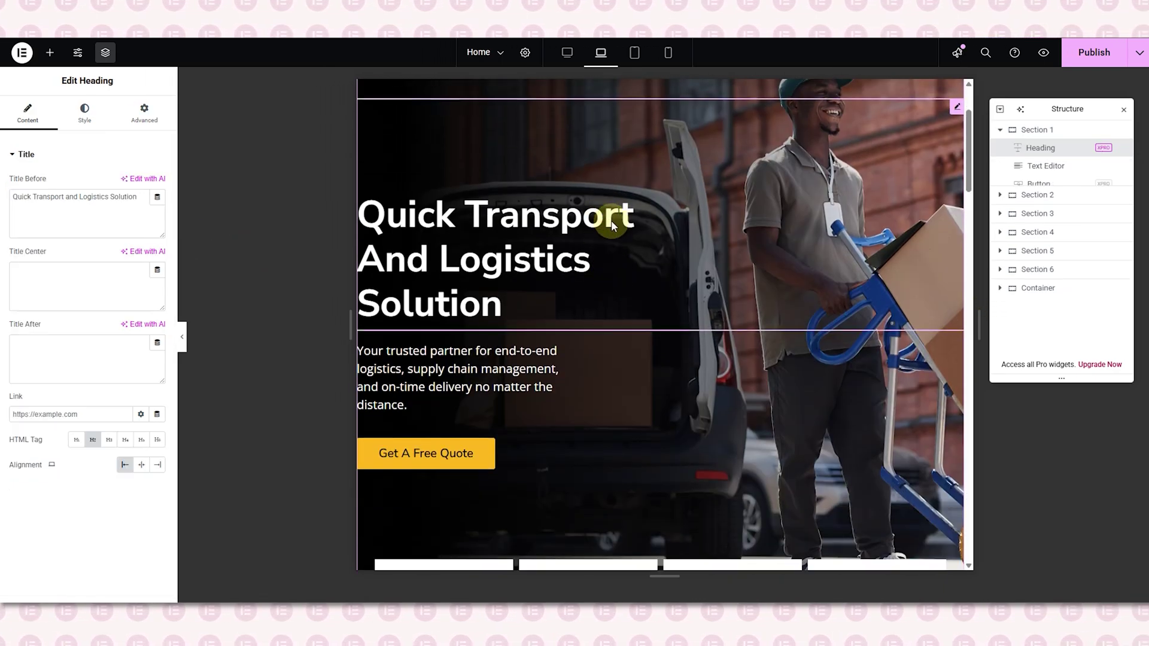
pyautogui.click(149, 120)
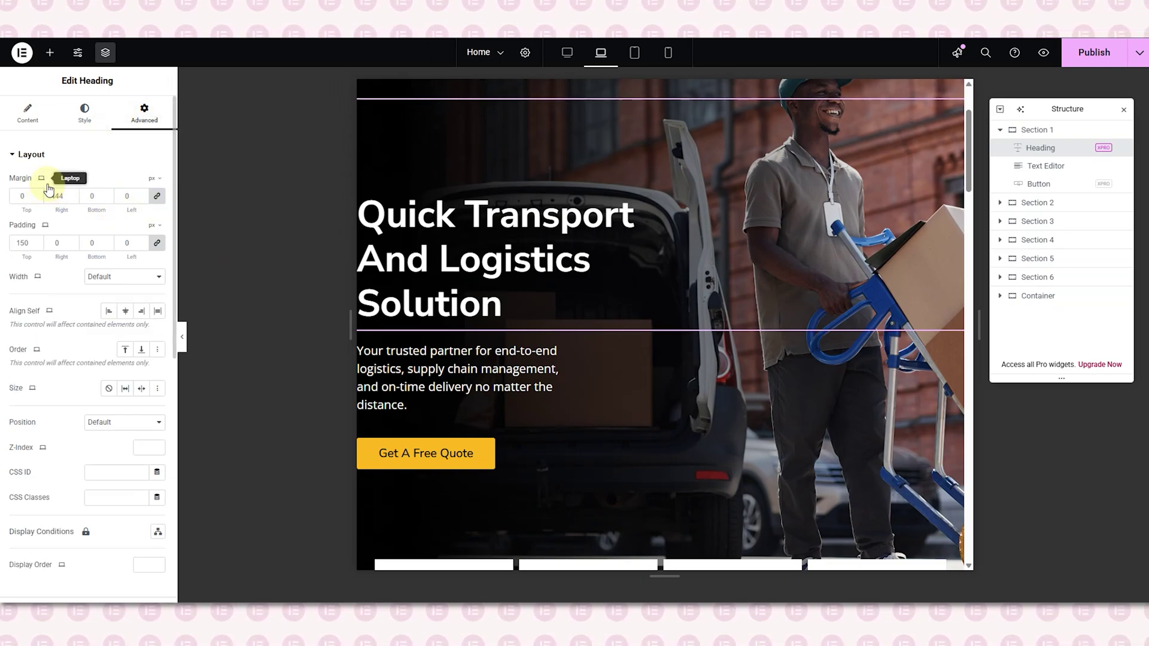
pyautogui.click(157, 196)
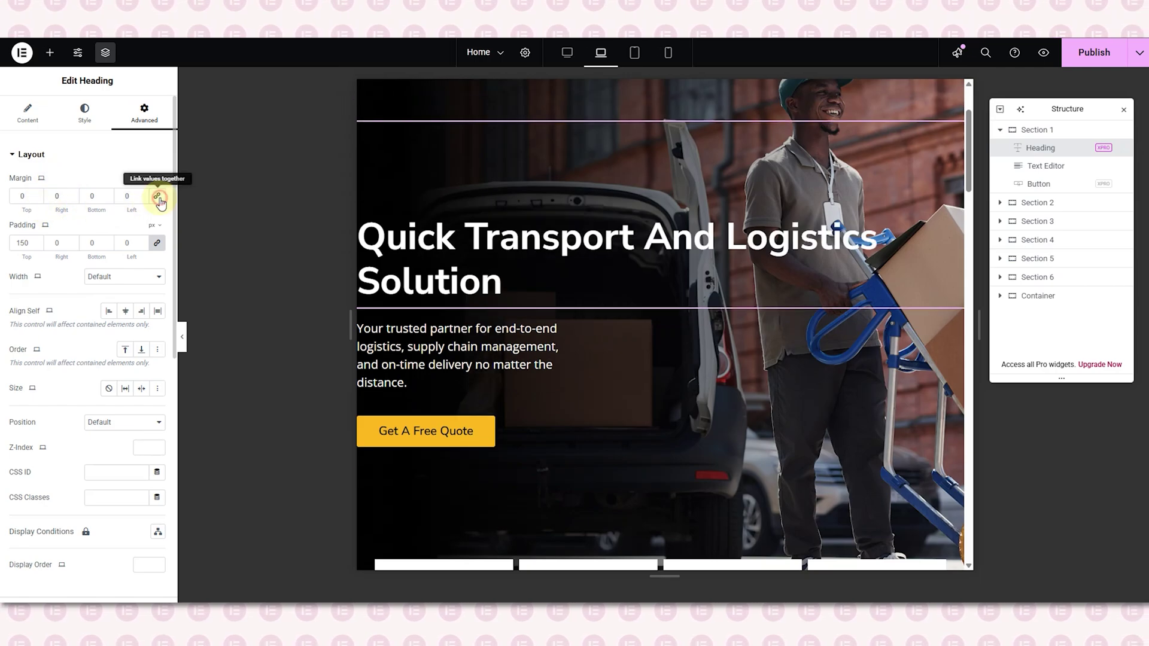
pyautogui.click(122, 195)
pyautogui.write('40')
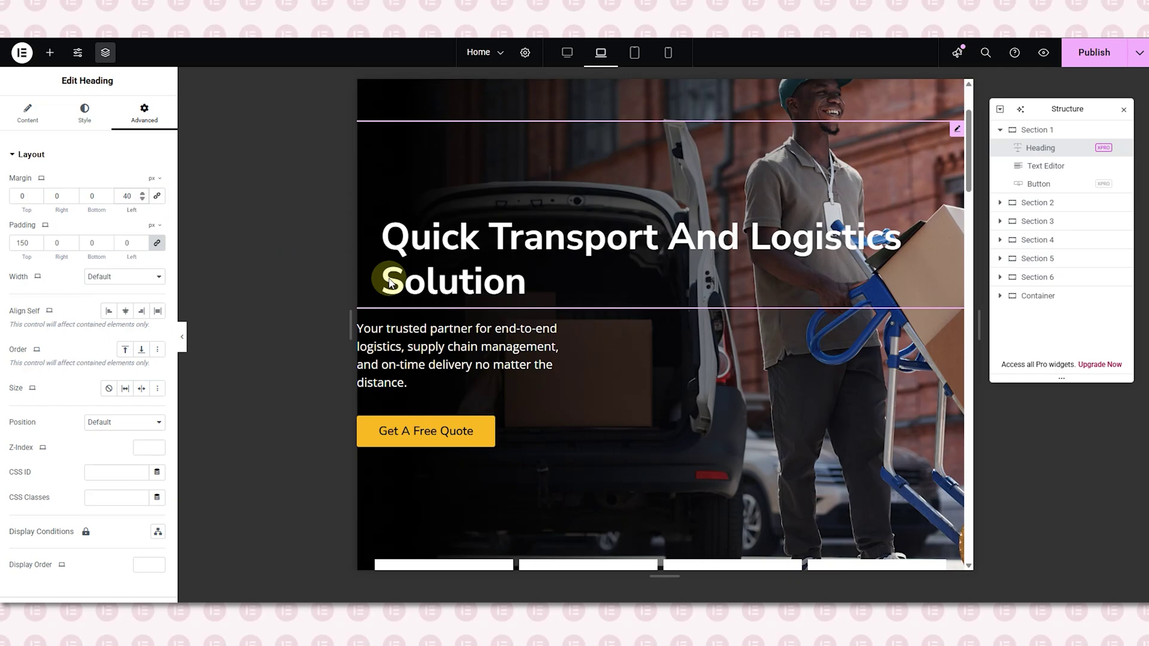
pyautogui.scroll(3, 390, 277)
pyautogui.scroll(-5, 383, 93)
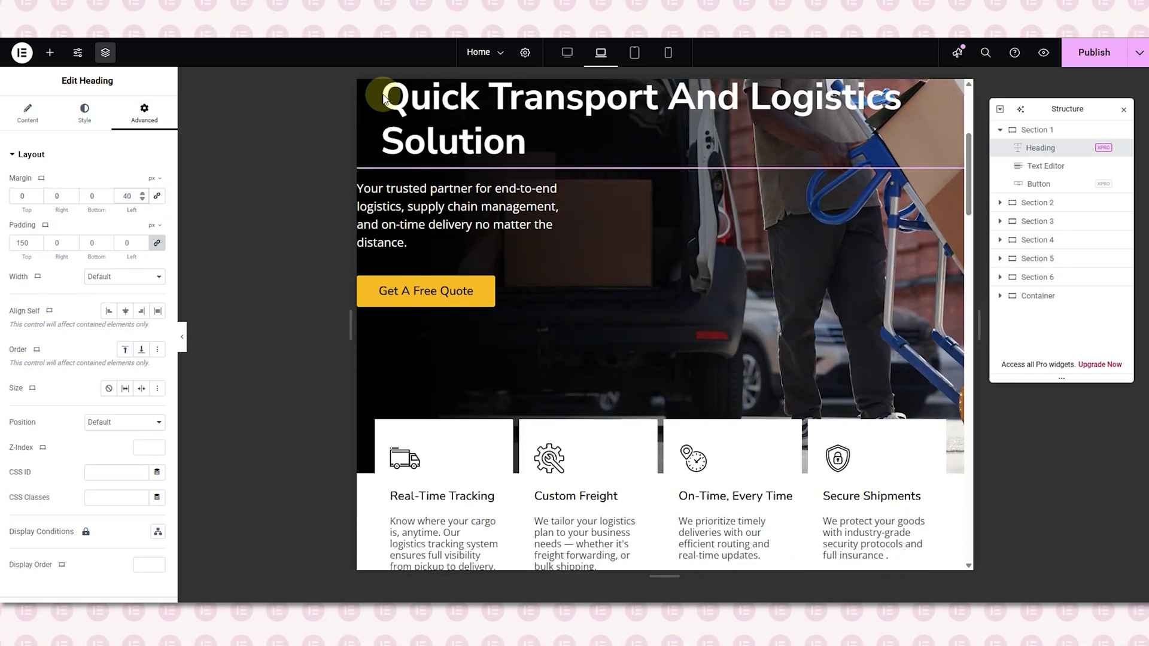
pyautogui.scroll(4, 382, 93)
pyautogui.scroll(2, 383, 94)
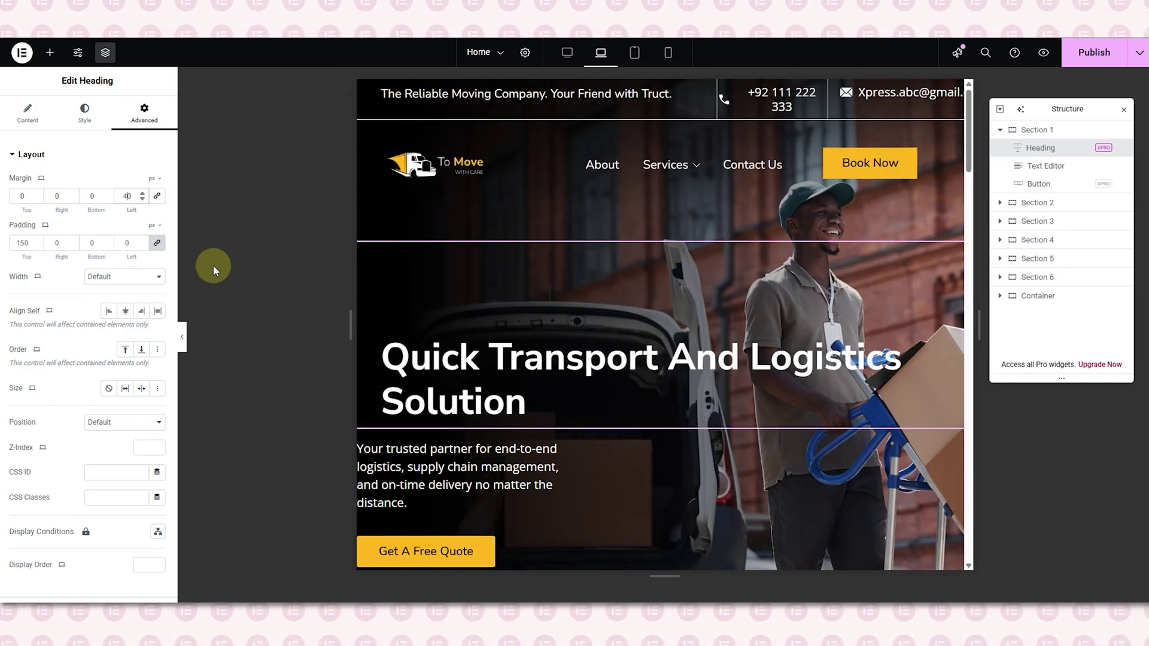
# Step: Set the heading's right margin to 180 px and return the preview to Laptop view
pyautogui.click(54, 195)
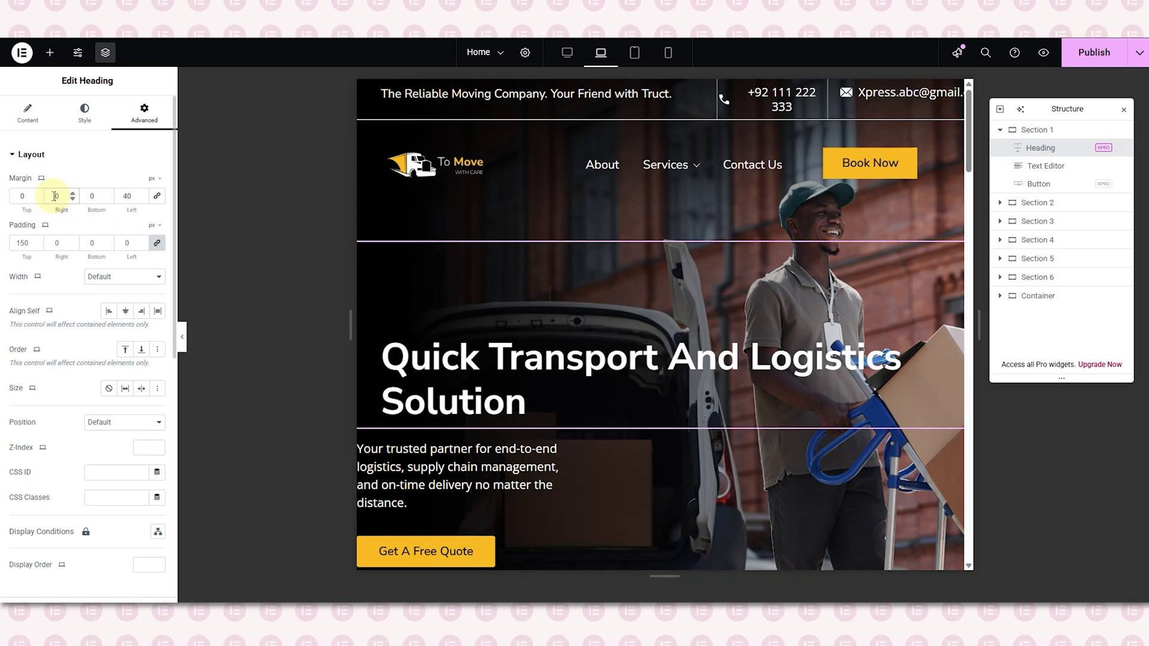
pyautogui.write('3')
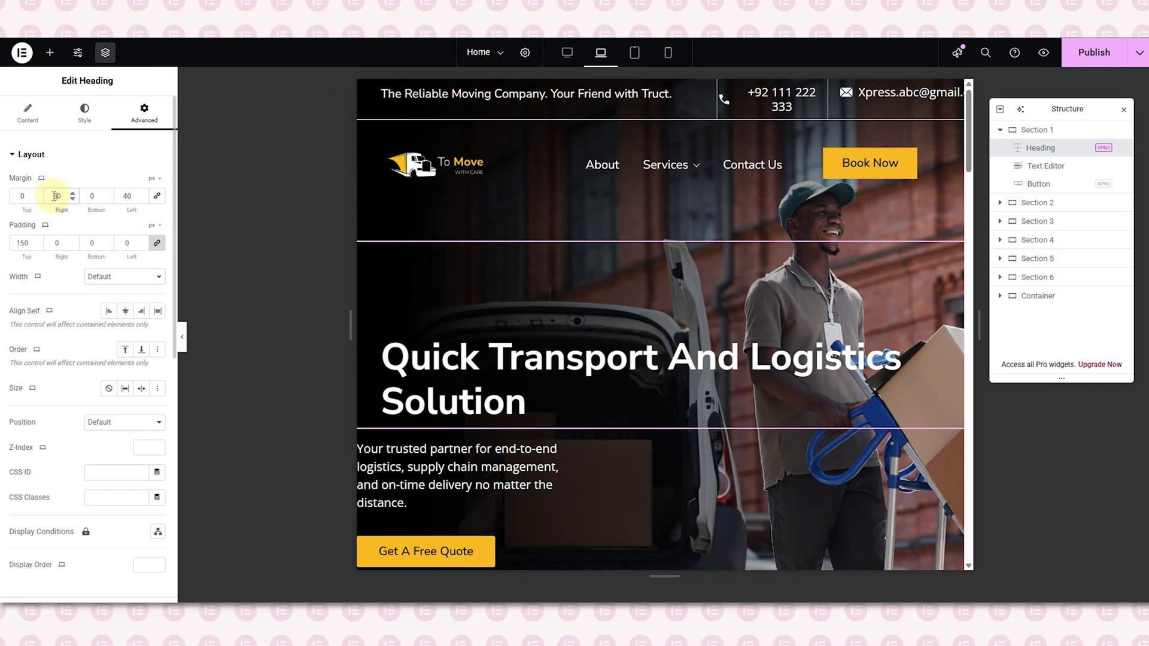
pyautogui.doubleClick(56, 196)
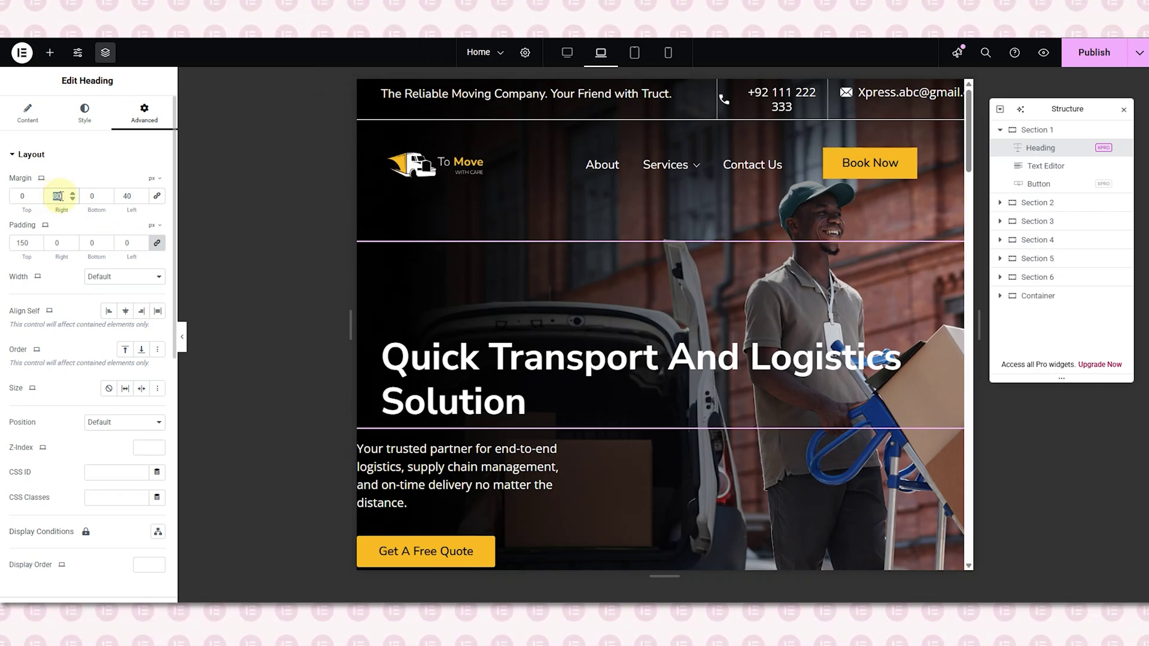
pyautogui.write('180')
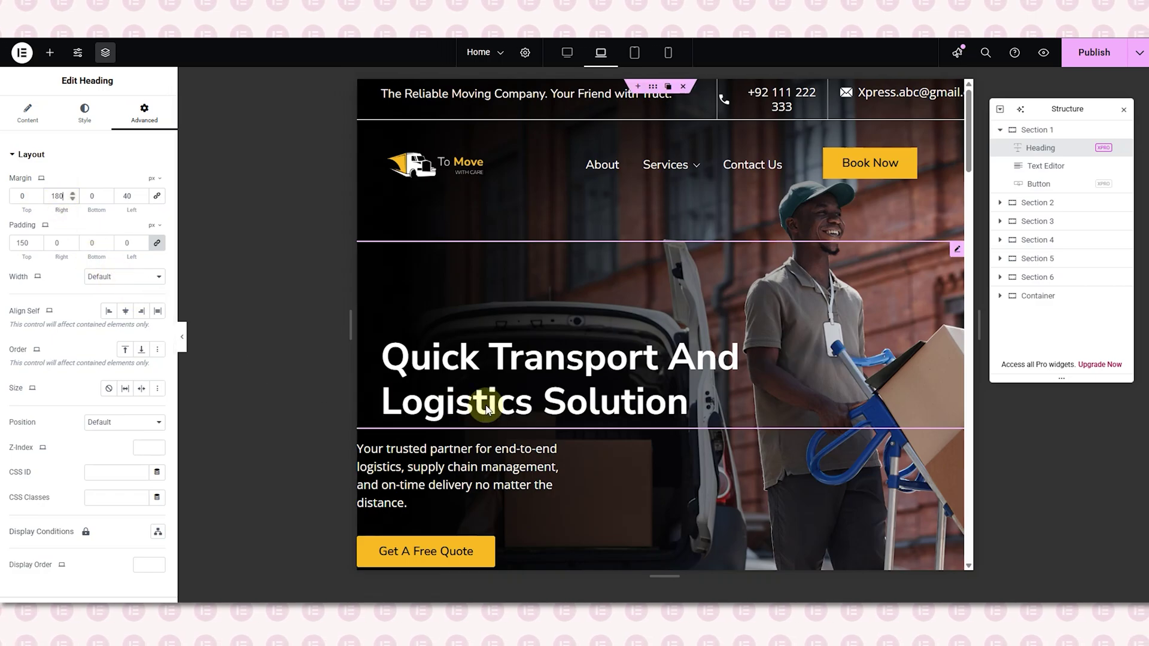
pyautogui.scroll(-2, 522, 374)
pyautogui.scroll(2, 521, 374)
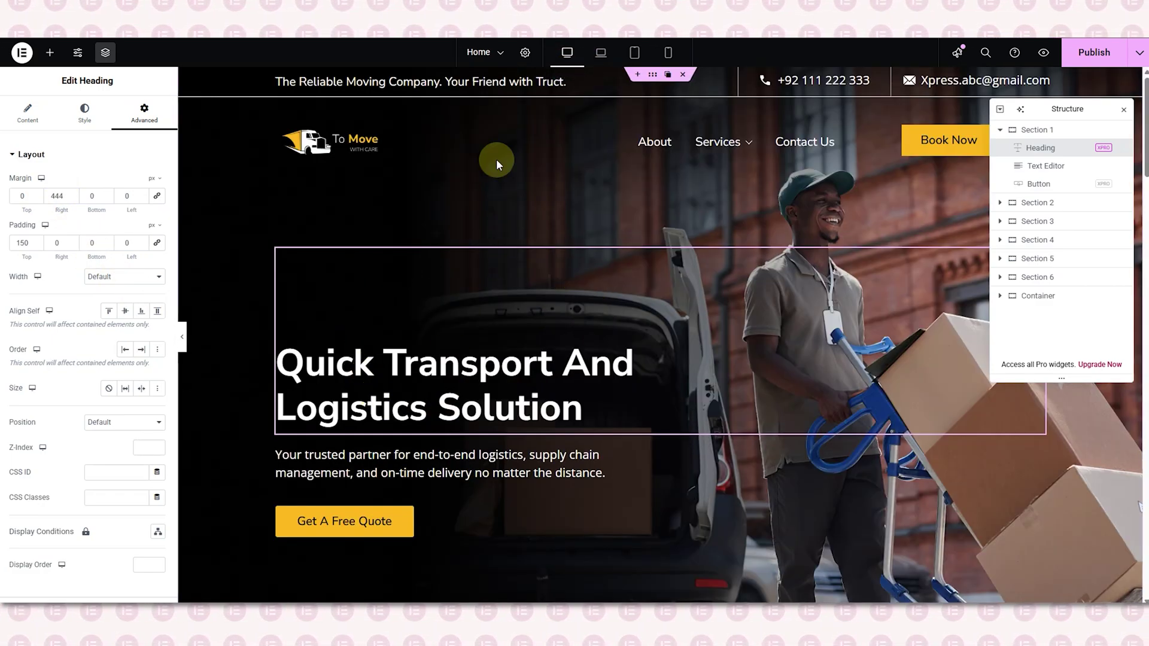
pyautogui.click(598, 59)
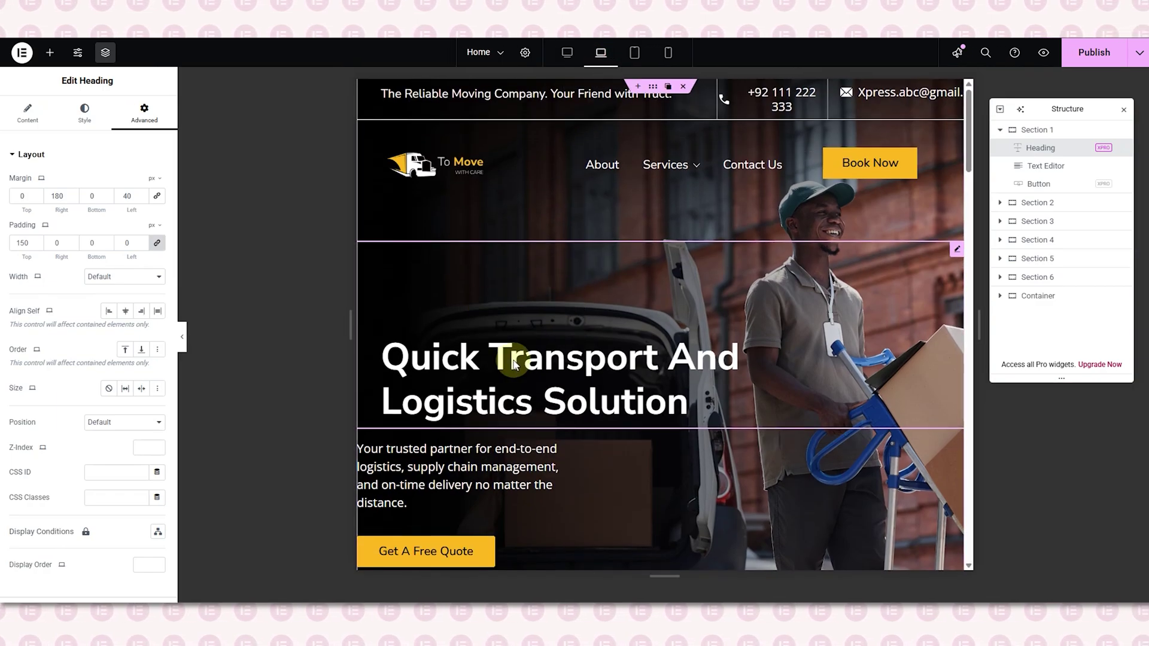
pyautogui.click(465, 405)
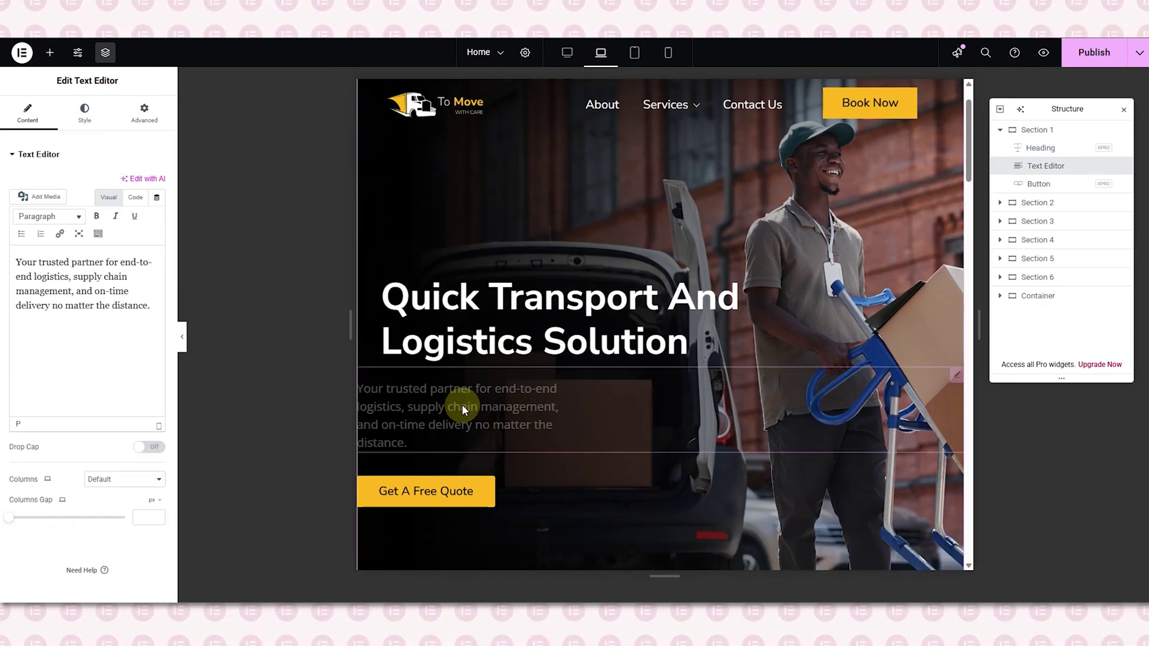
# Step: Unlink the paragraph padding and set Top 20, Left 40 and Right 300 px at laptop width
pyautogui.click(145, 113)
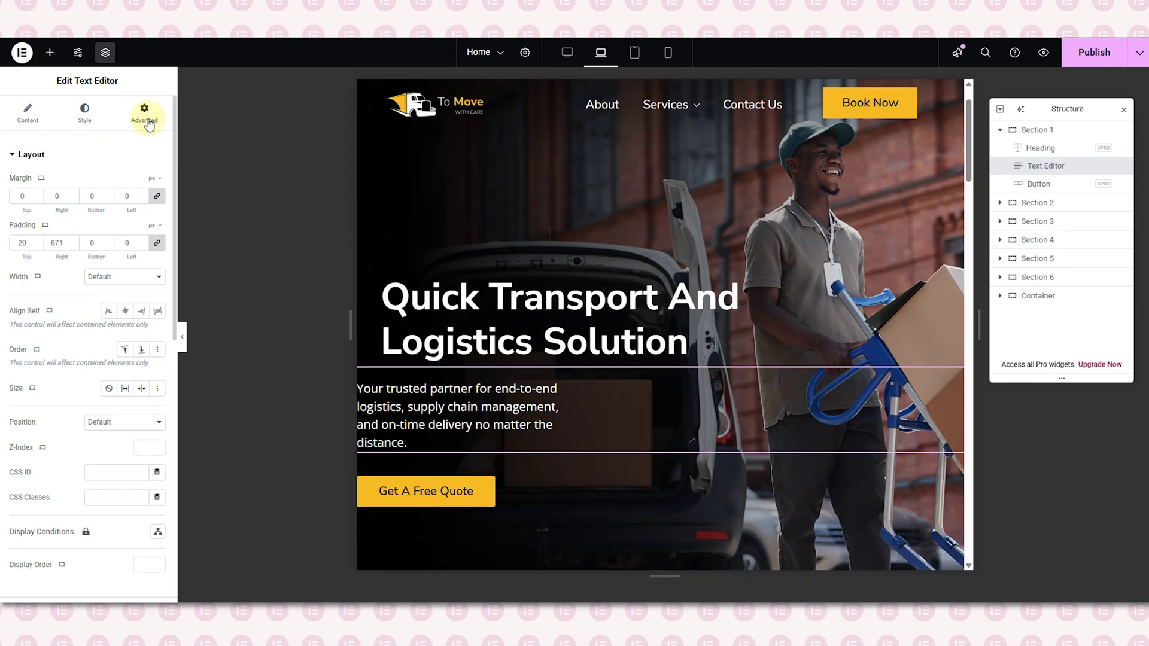
pyautogui.click(158, 245)
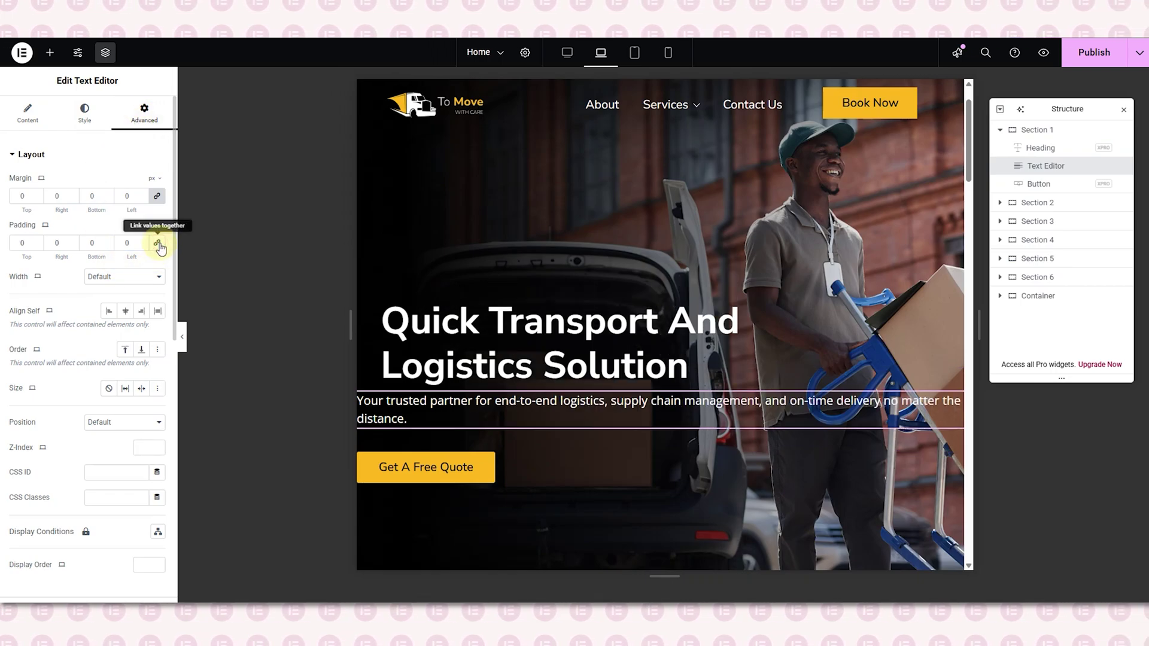
pyautogui.write('20')
pyautogui.click(124, 249)
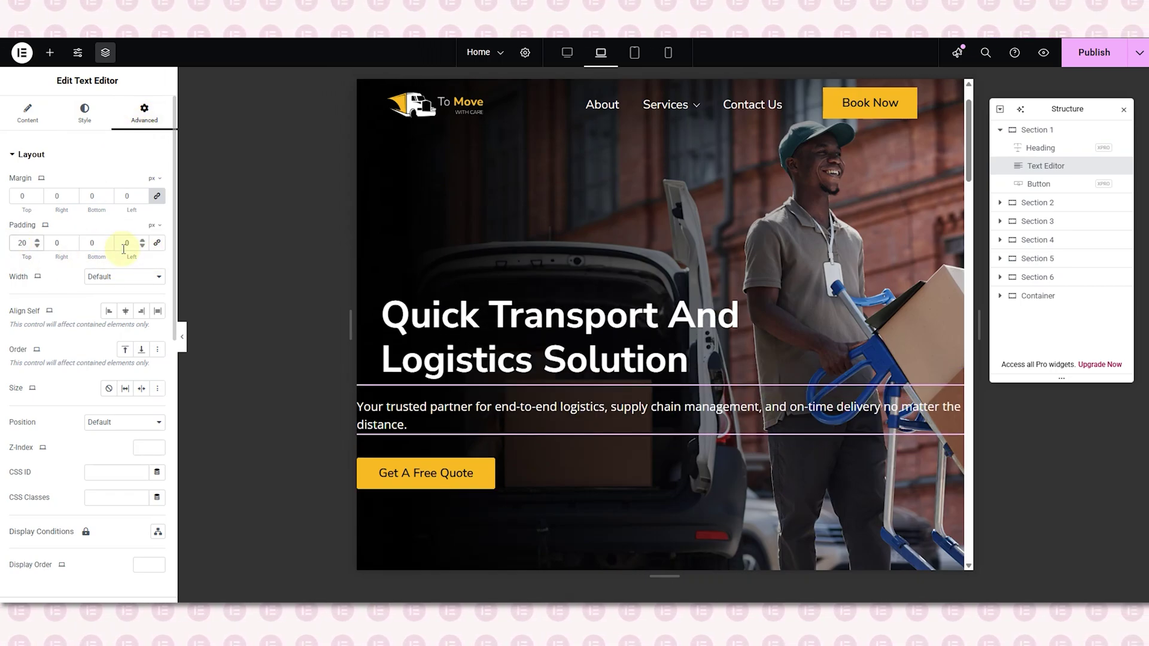
pyautogui.write('40')
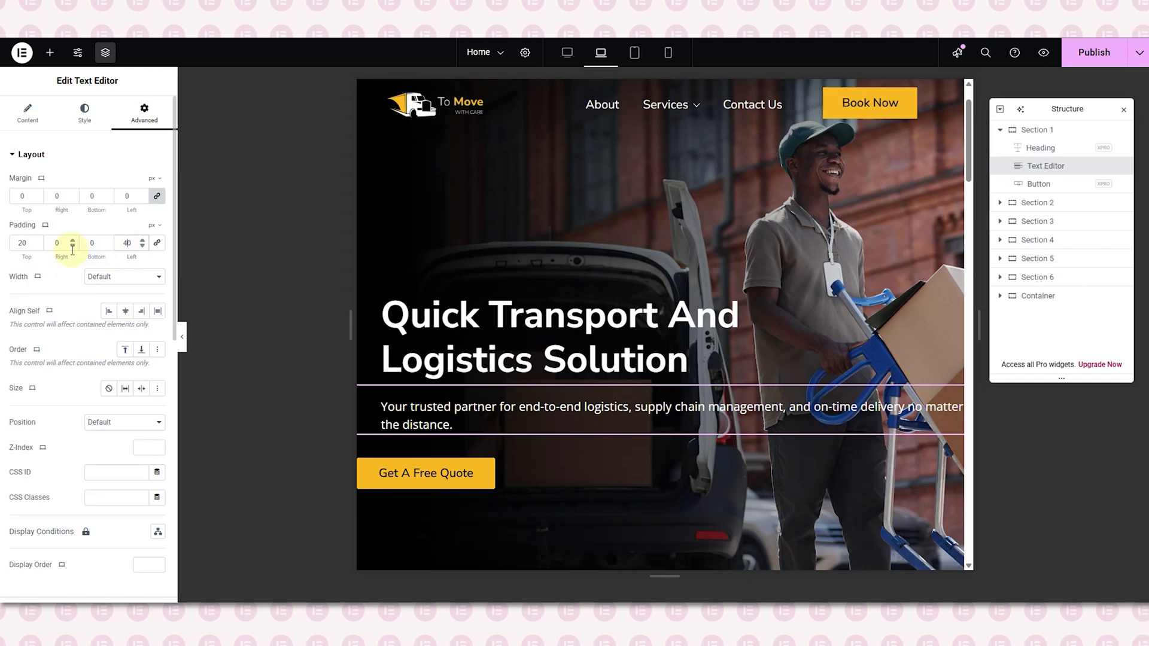
pyautogui.click(54, 245)
pyautogui.write('100')
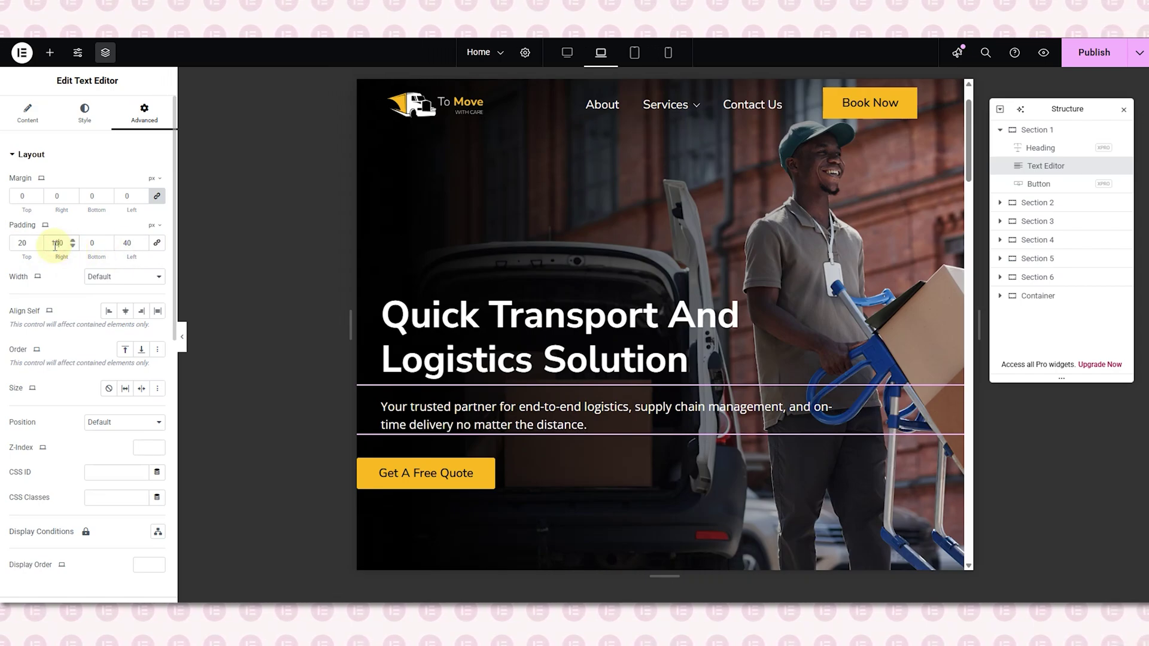
pyautogui.write('240')
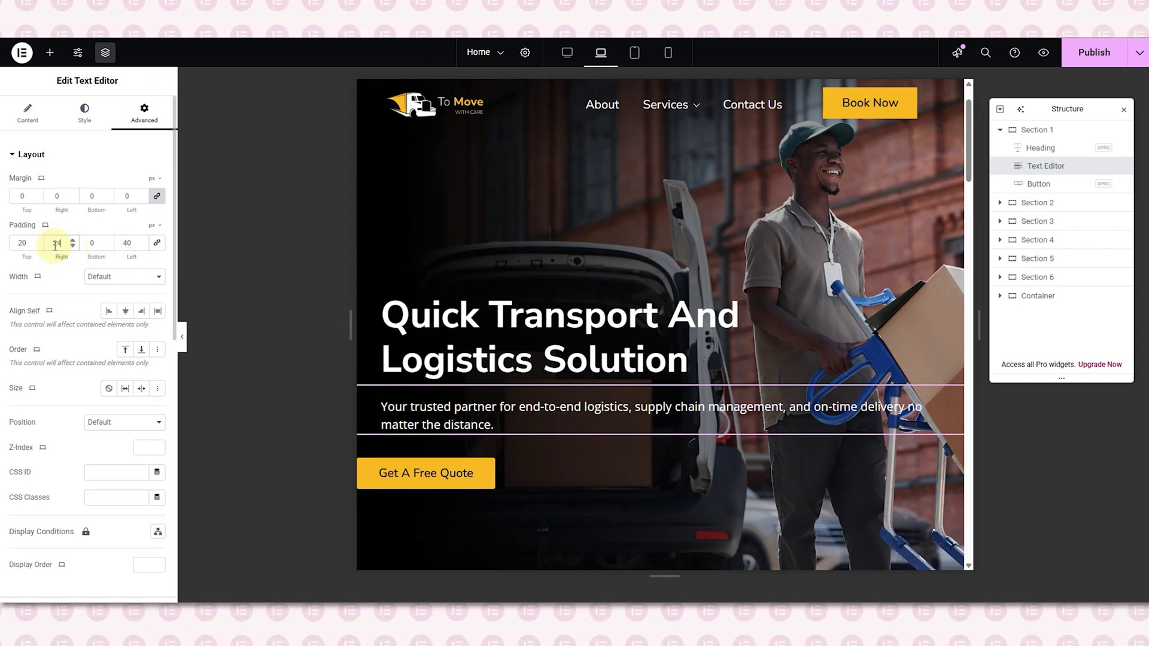
pyautogui.click(567, 64)
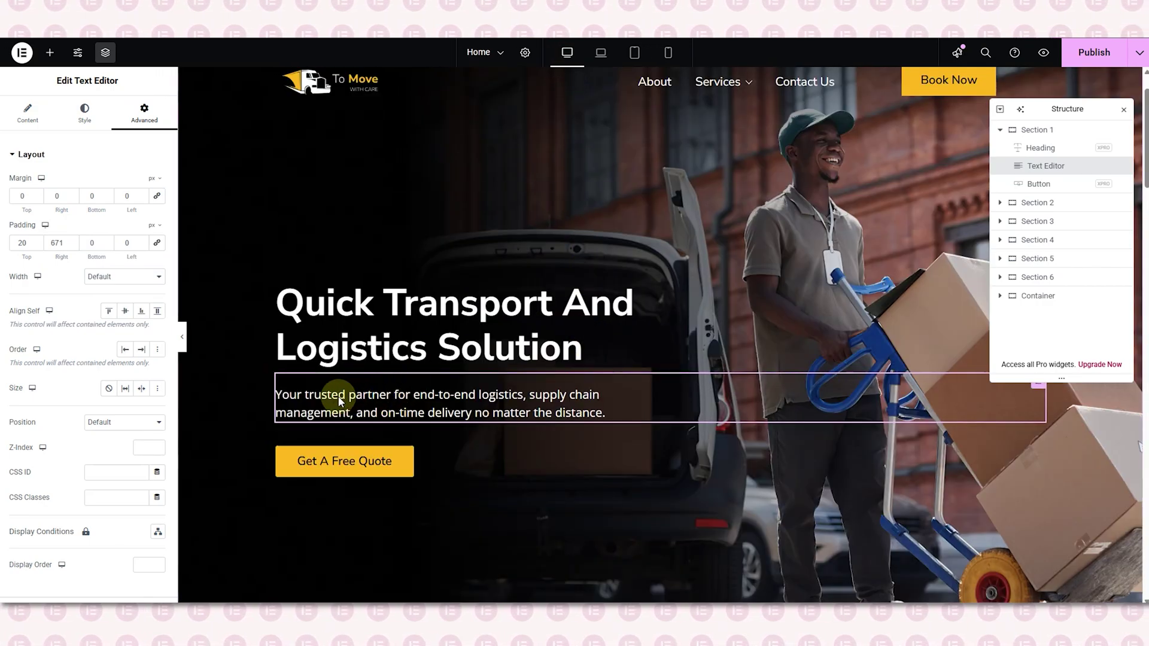
pyautogui.click(601, 54)
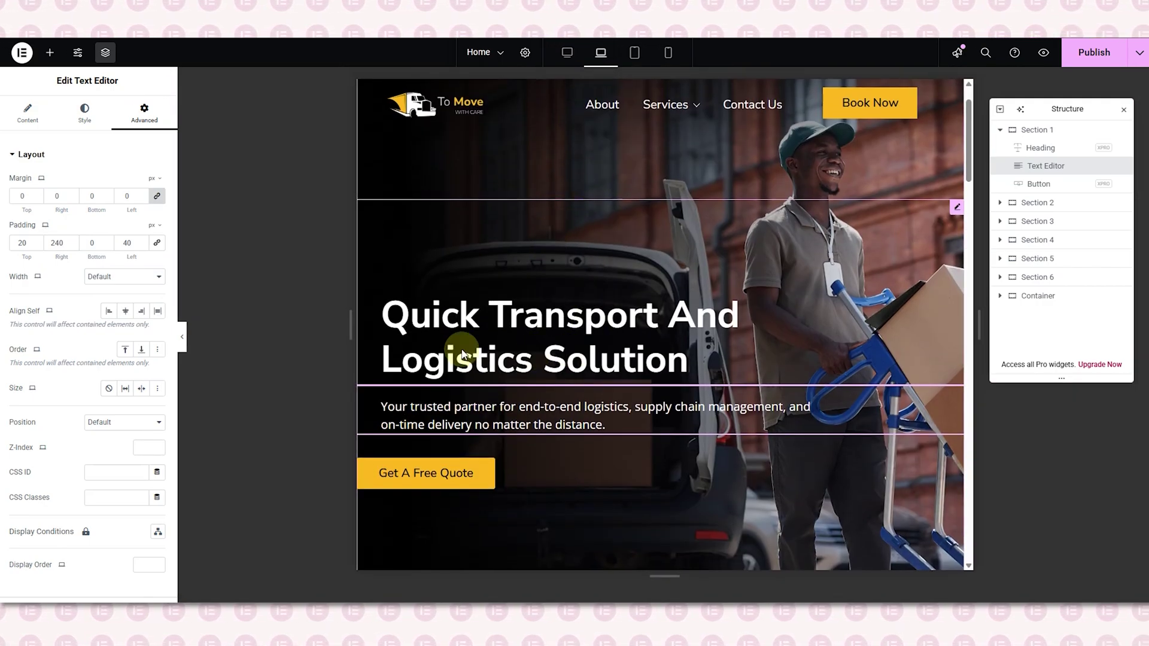
pyautogui.write('3')
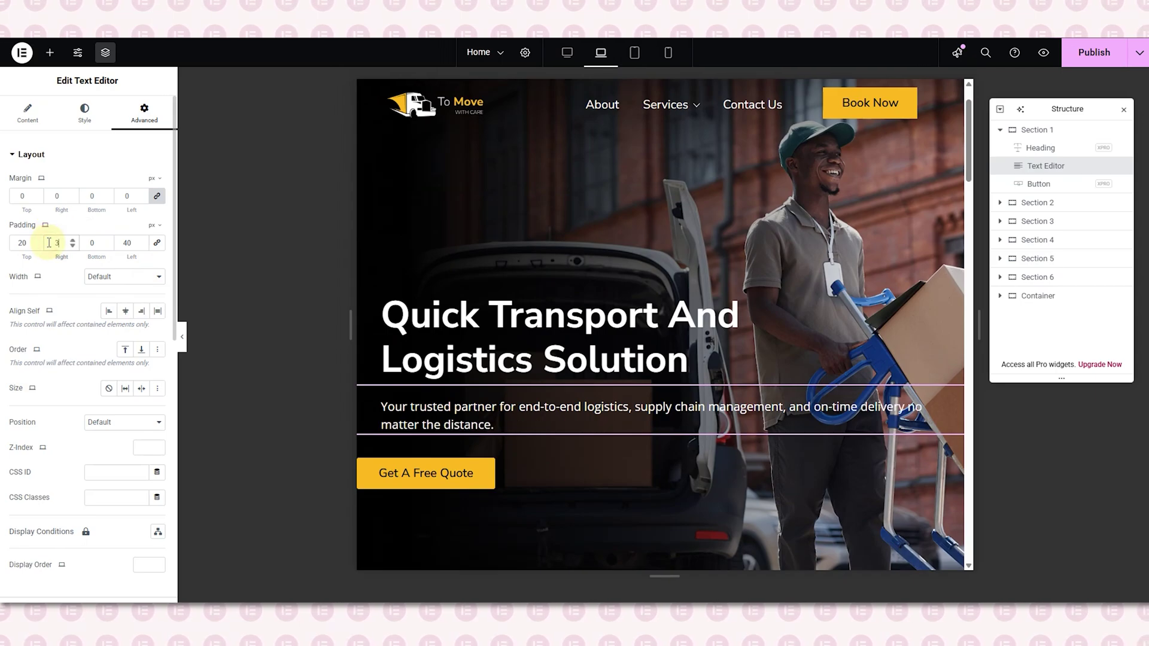
pyautogui.write('00')
pyautogui.scroll(-1, 613, 344)
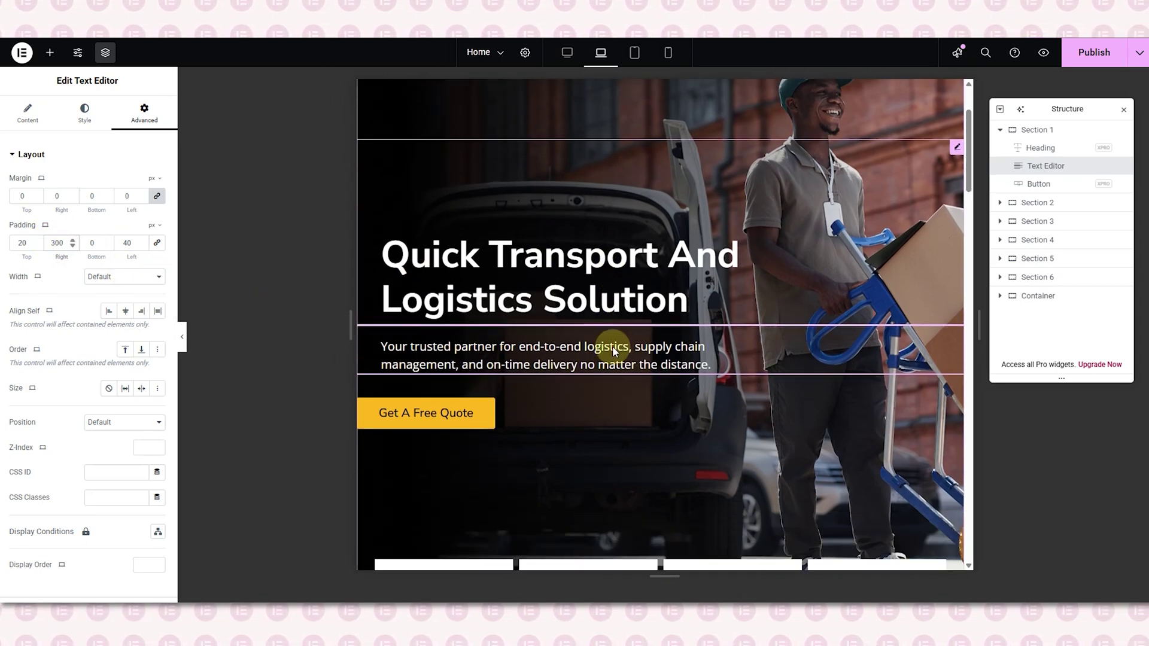
# Step: Unlink the Get A Free Quote button's padding and enter 40 px for Top and Left
pyautogui.click(478, 401)
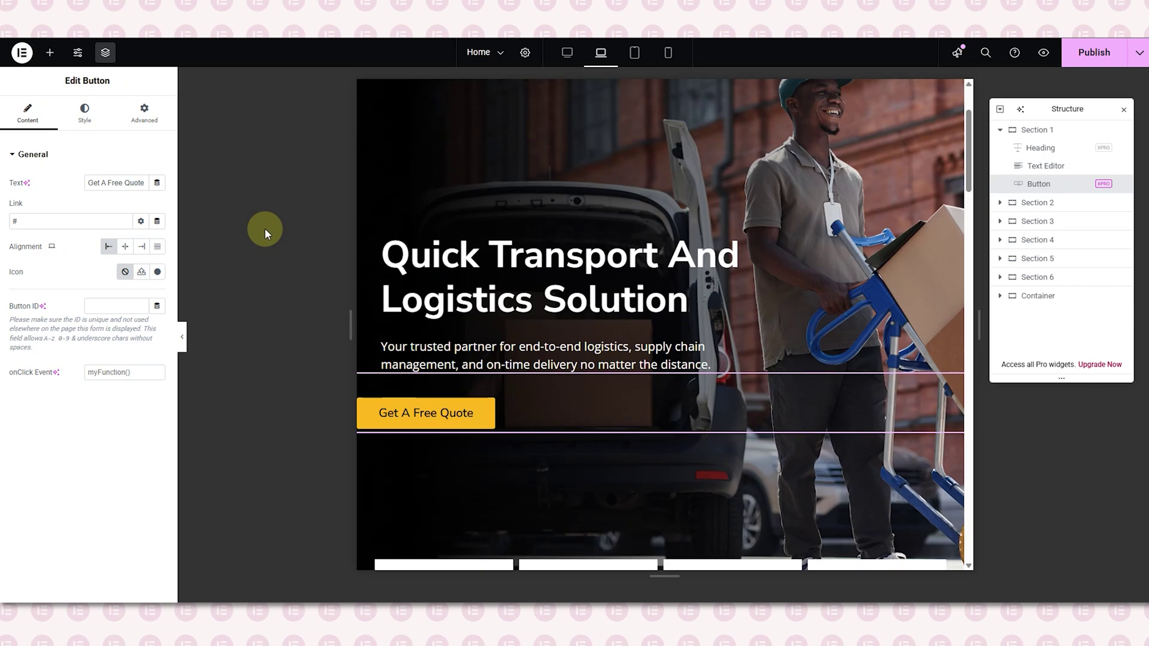
pyautogui.click(133, 109)
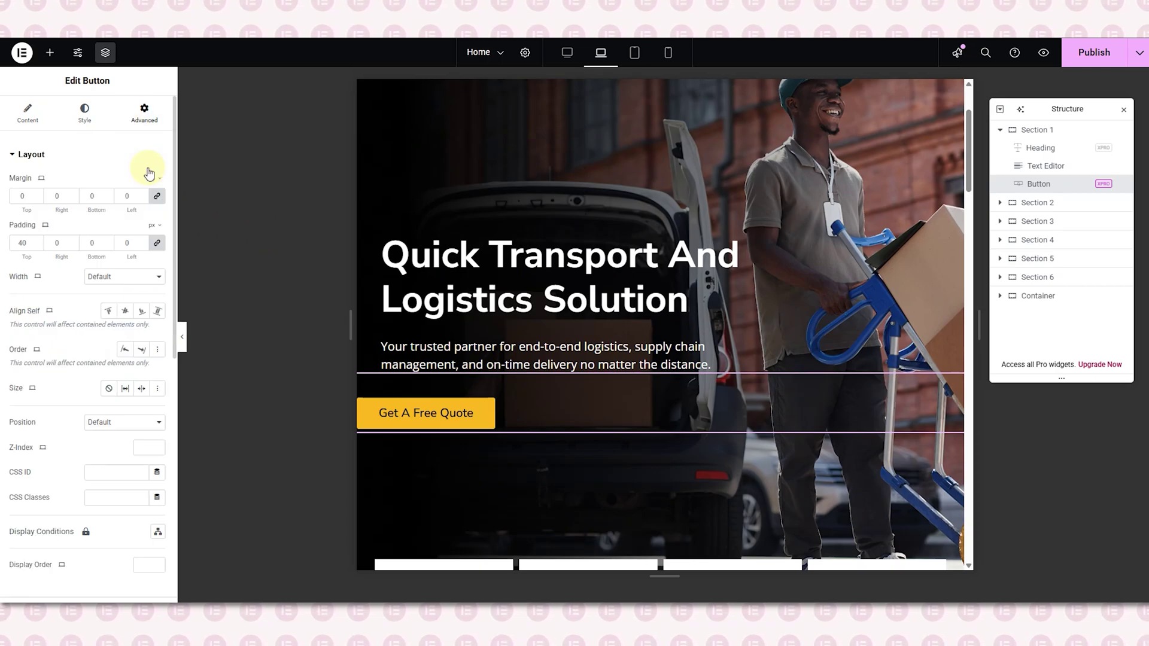
pyautogui.click(155, 247)
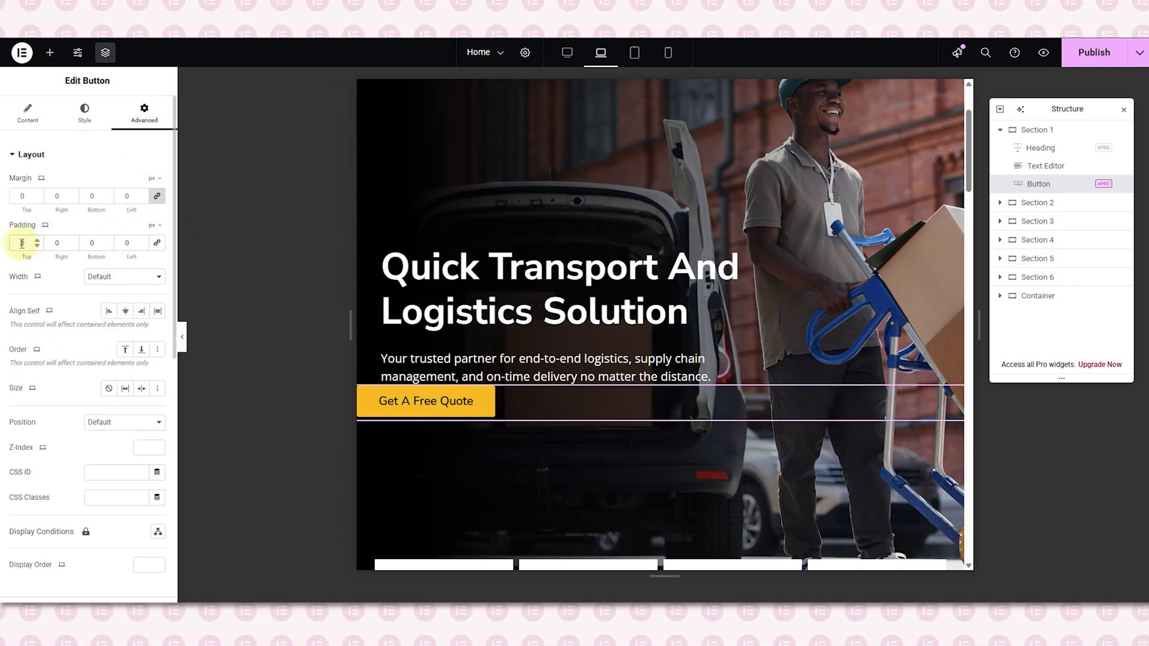
pyautogui.write('4040')
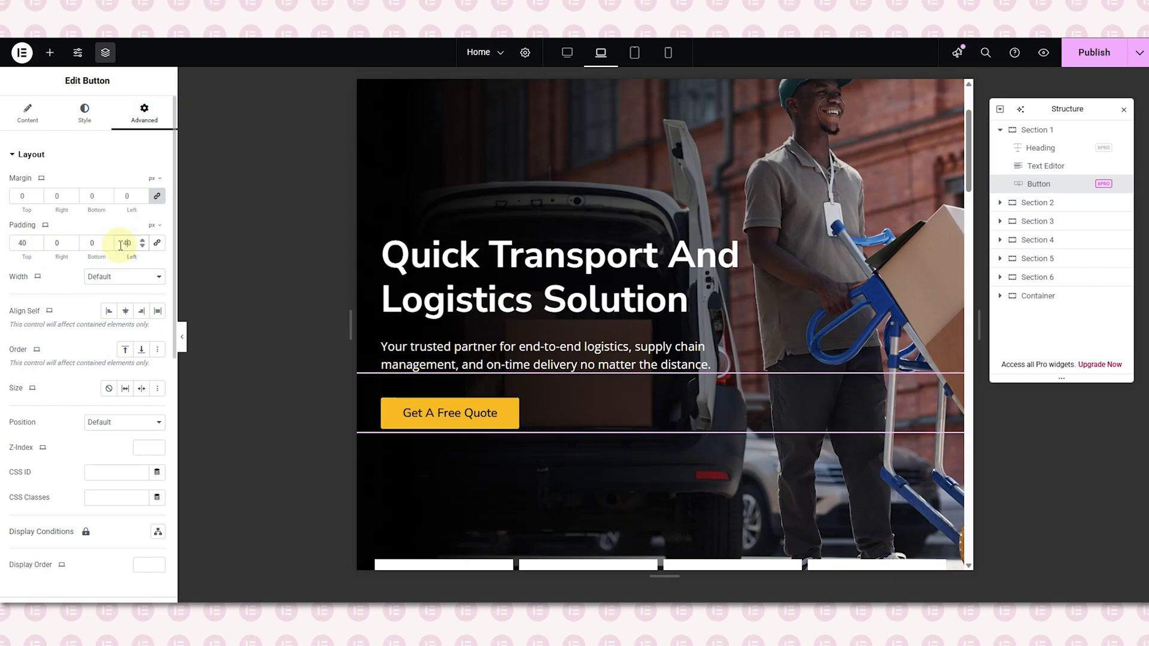
pyautogui.scroll(3, 392, 288)
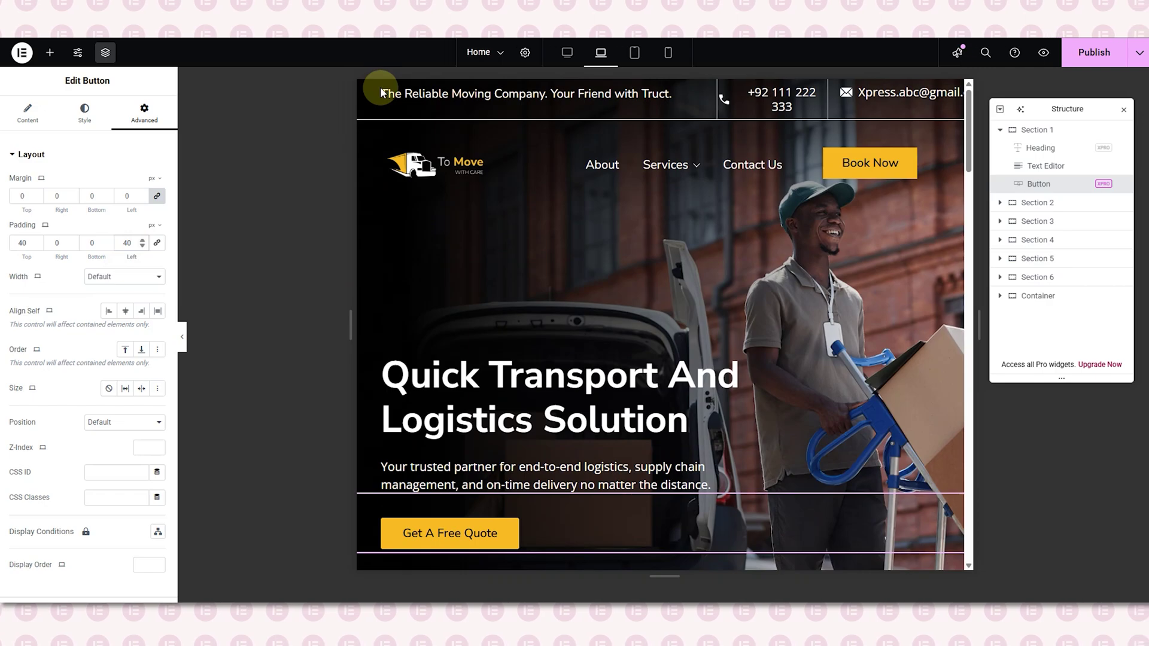
# Step: Inspect the spacing settings of the service cards section and the Real-Time Tracking card
pyautogui.scroll(-5, 706, 383)
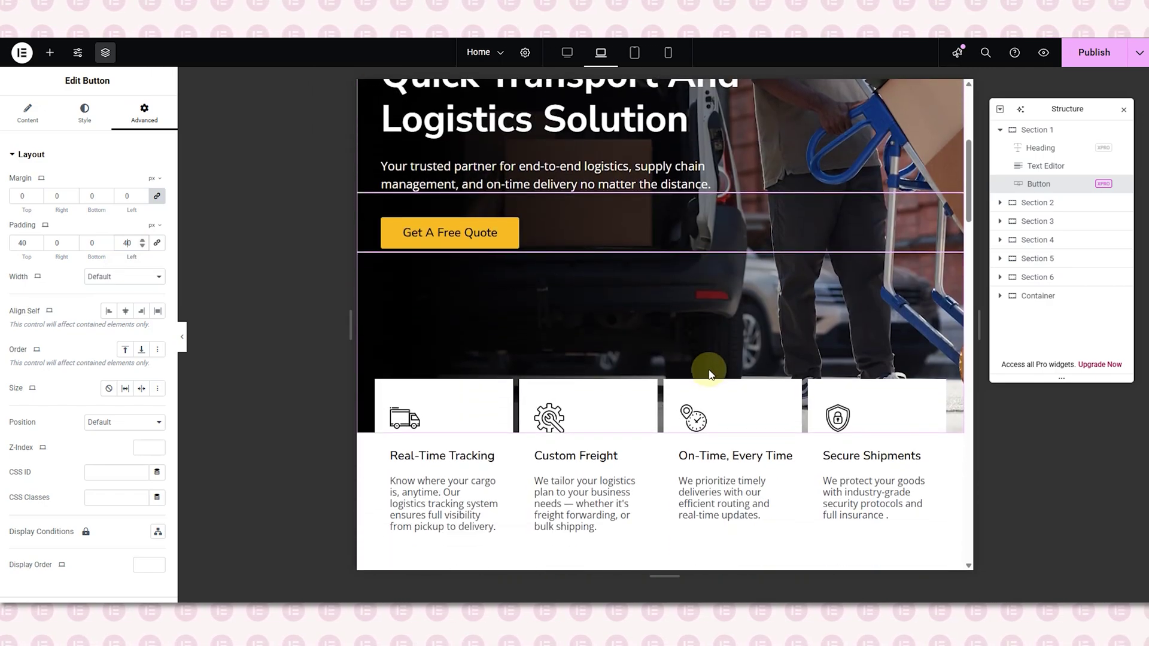
pyautogui.scroll(-1, 576, 412)
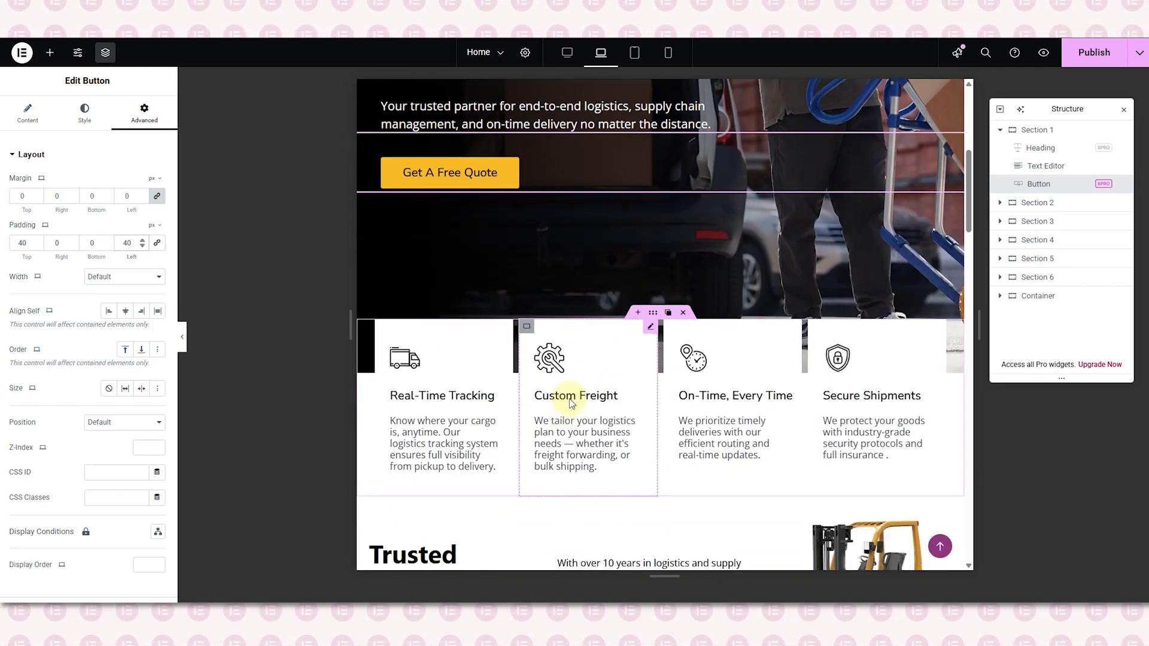
pyautogui.click(359, 356)
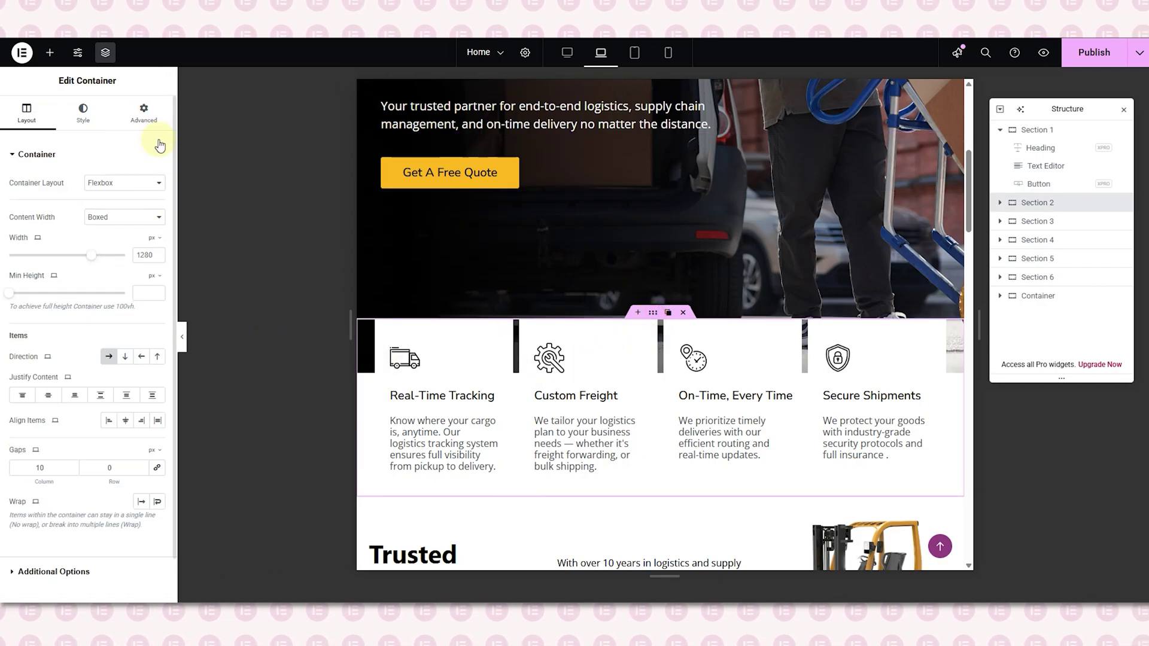
pyautogui.click(145, 118)
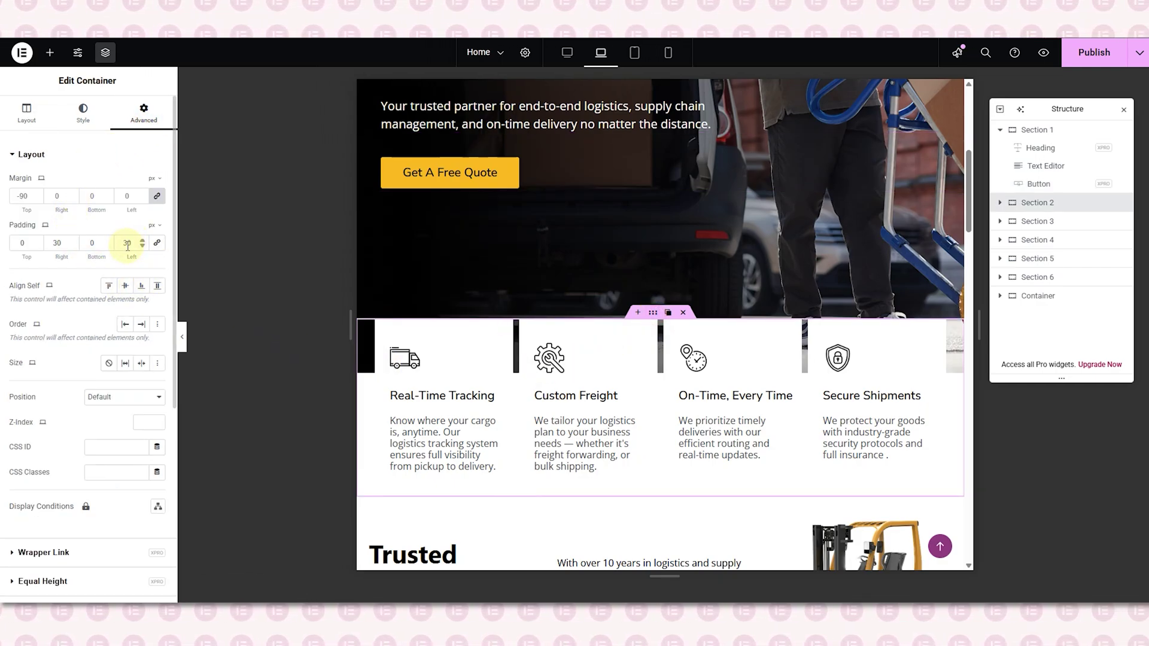
pyautogui.scroll(5, 377, 339)
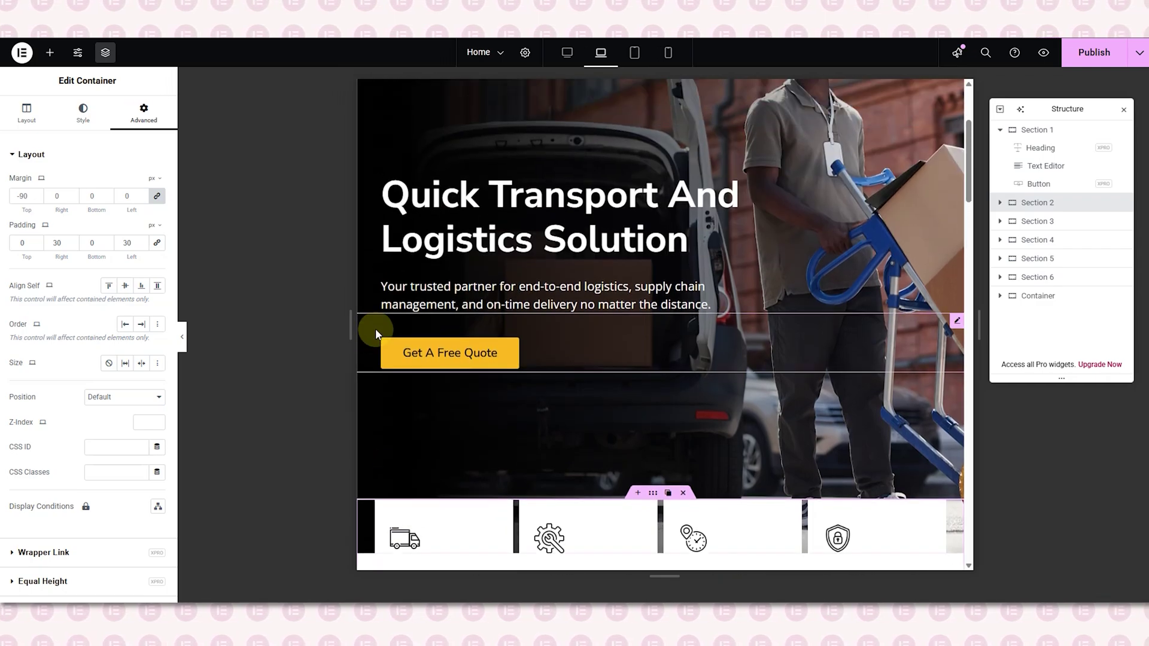
pyautogui.scroll(-5, 375, 328)
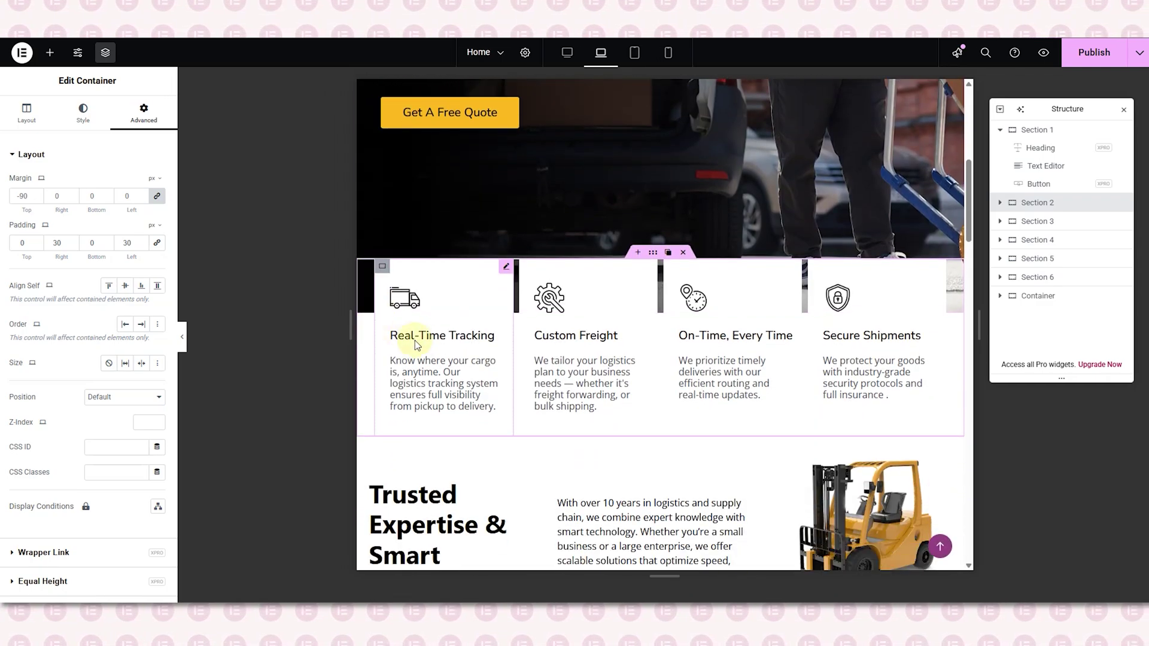
pyautogui.click(435, 343)
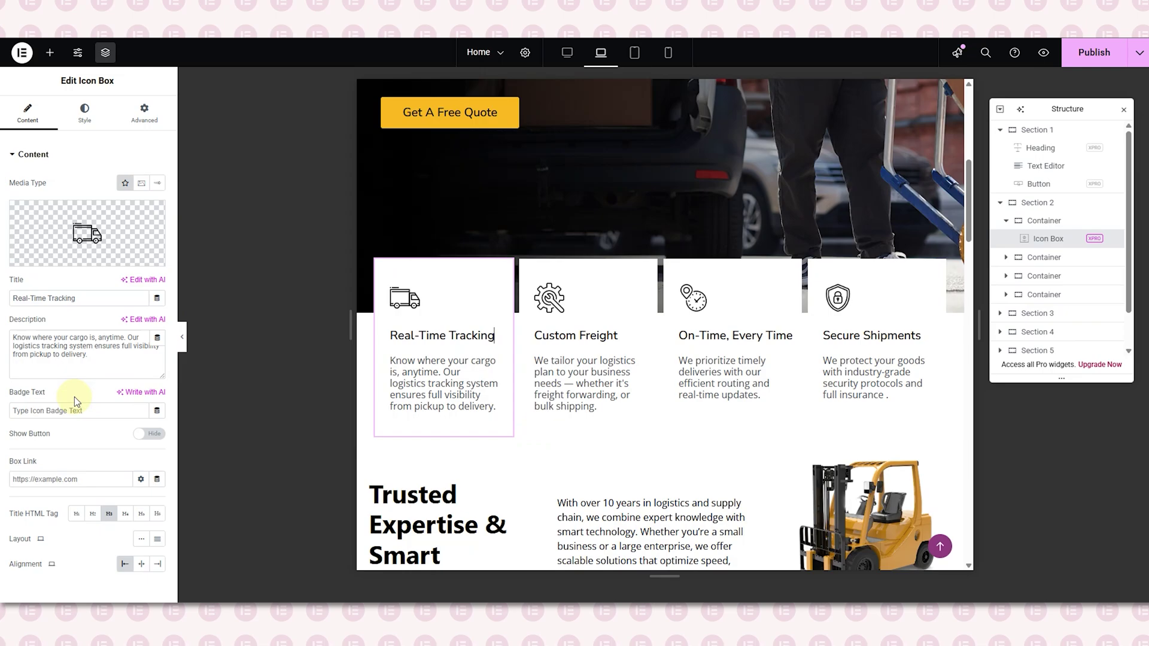
pyautogui.click(87, 122)
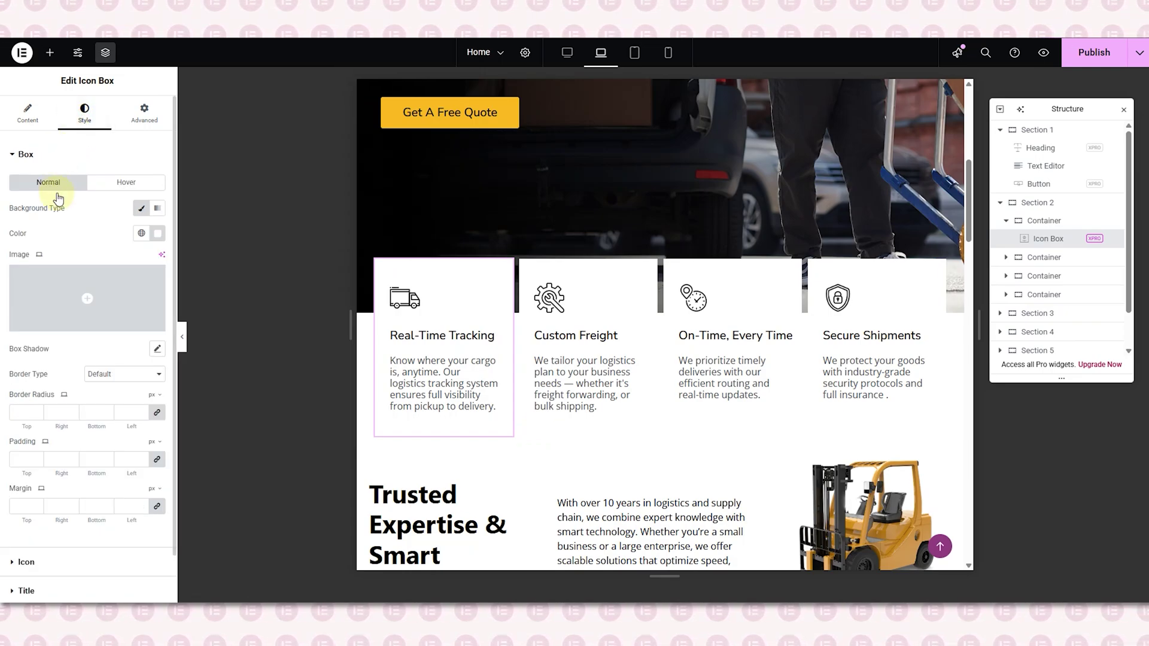
pyautogui.scroll(-1, 64, 318)
pyautogui.scroll(2, 64, 318)
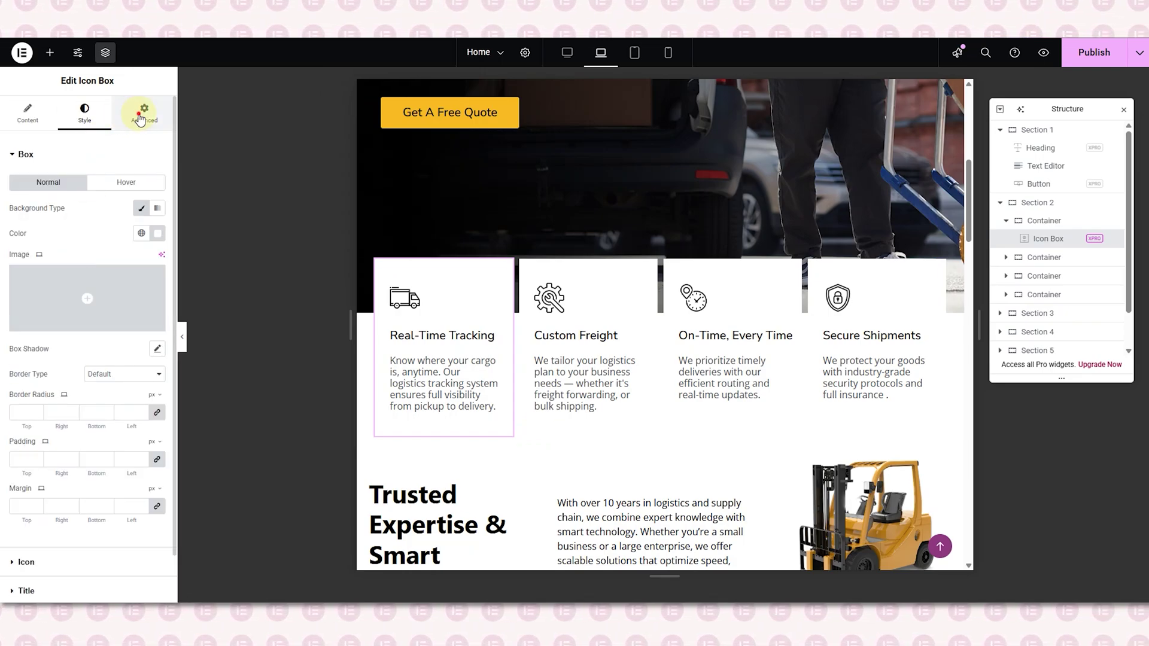
pyautogui.click(143, 112)
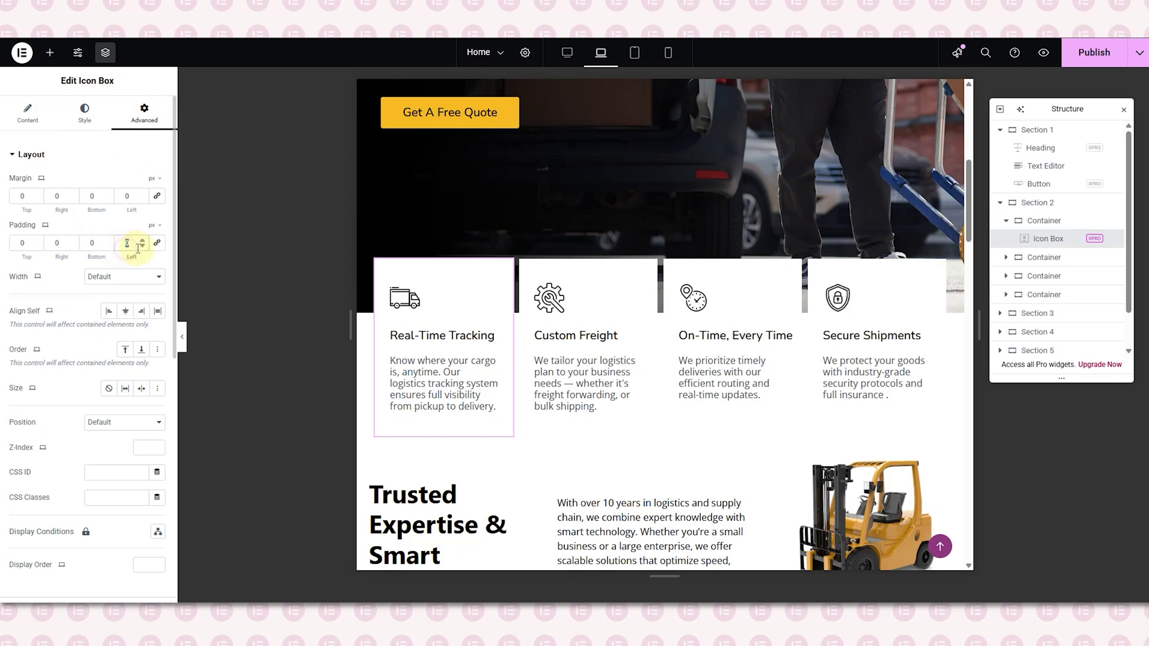
# Step: Zero out the Custom Freight icon box's margin and padding with linked values
pyautogui.click(581, 338)
pyautogui.click(150, 113)
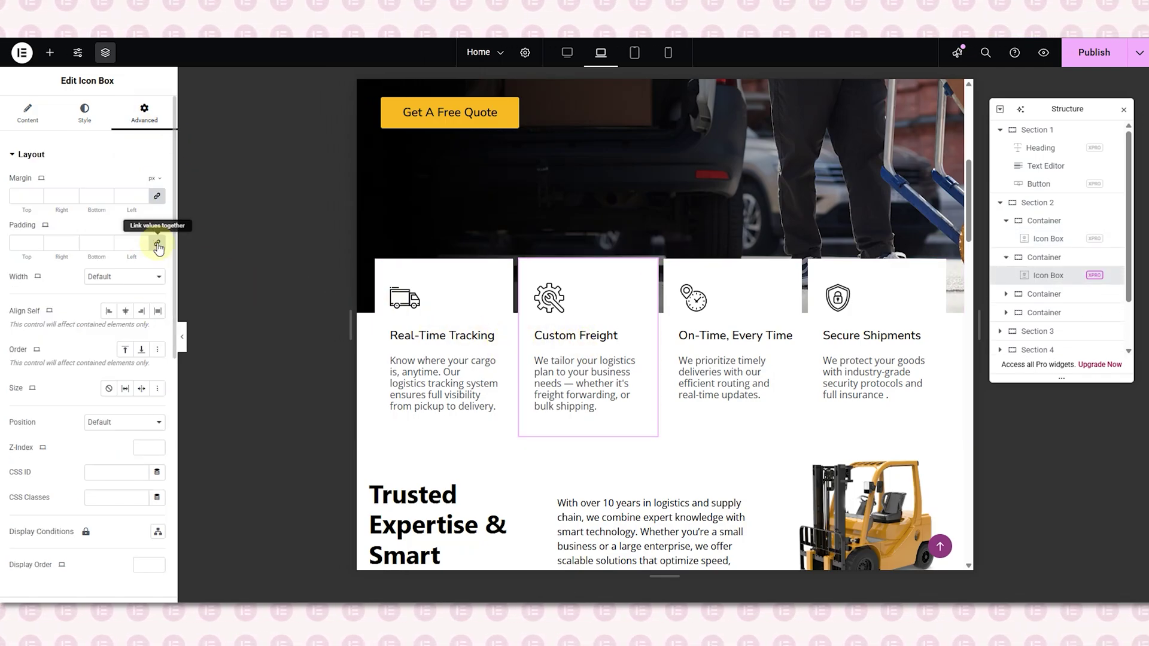
pyautogui.click(158, 244)
pyautogui.click(157, 196)
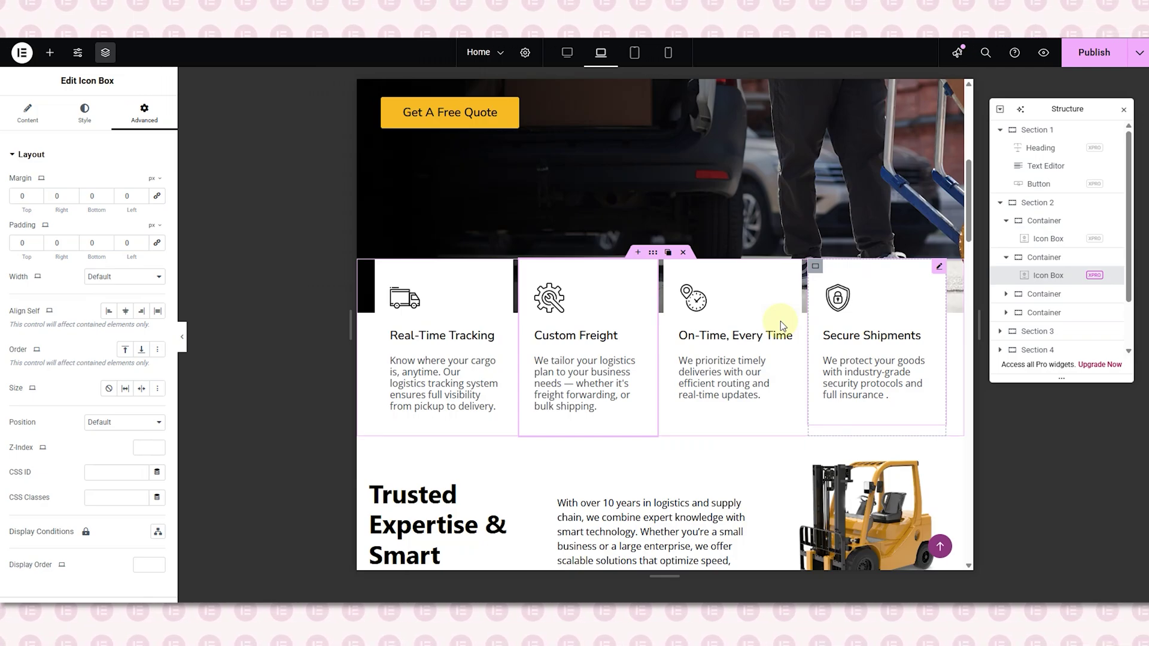
pyautogui.scroll(5, 780, 321)
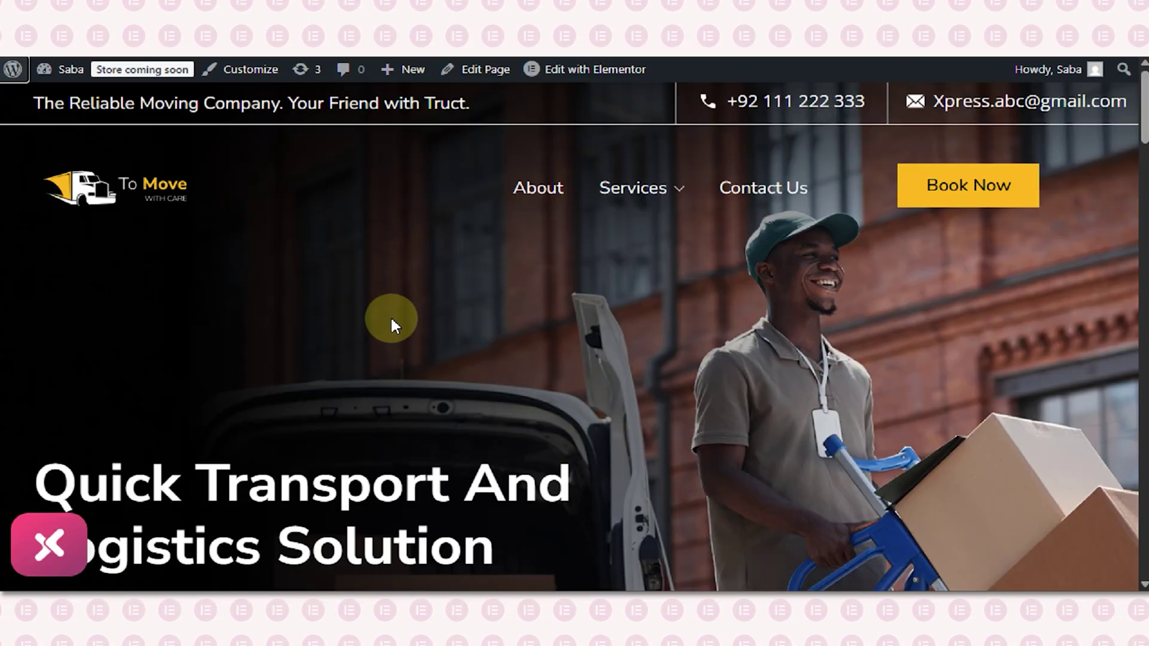
pyautogui.scroll(-2, 48, 115)
pyautogui.scroll(-8, 48, 117)
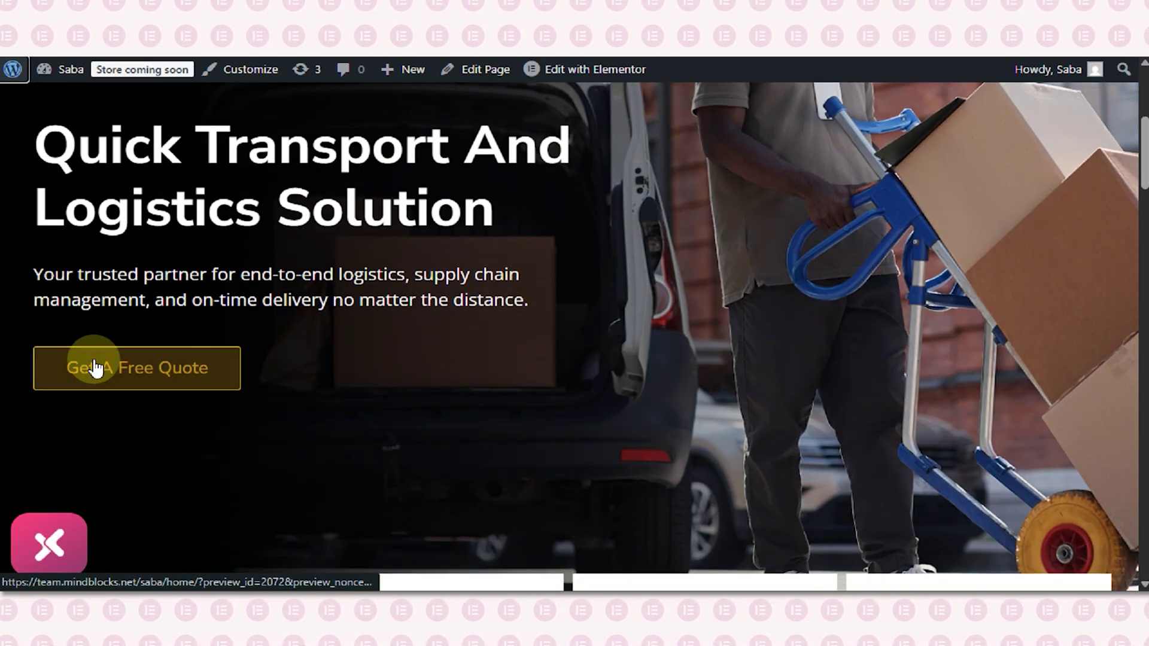
pyautogui.scroll(4, 669, 422)
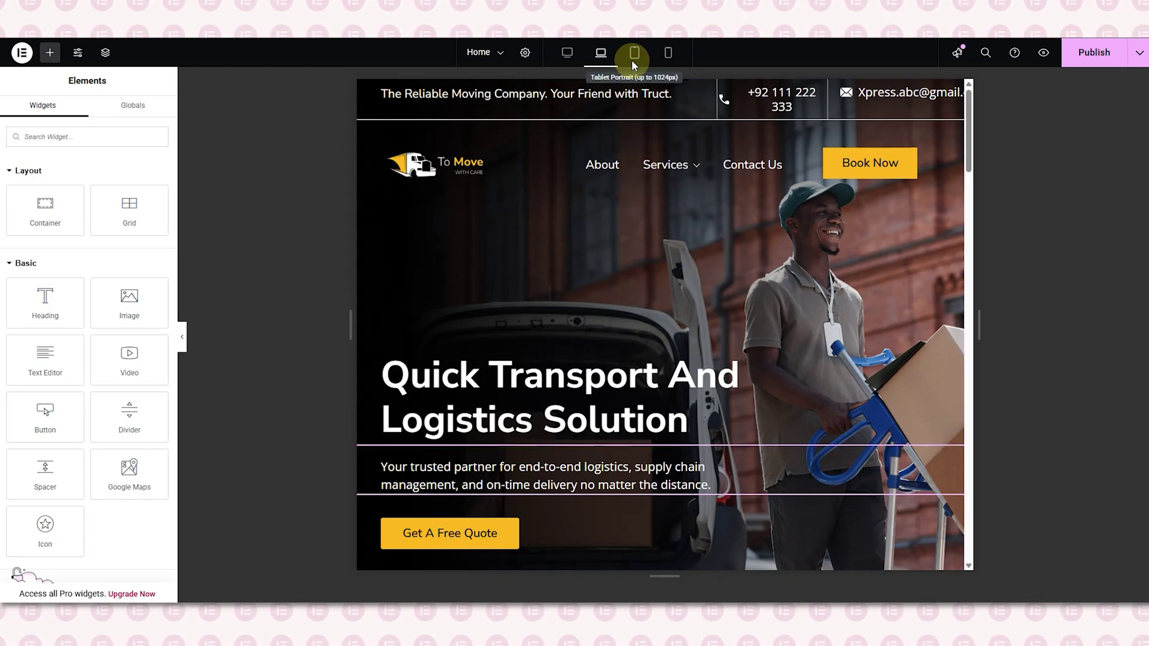
# Step: Preview the Home page at Tablet Portrait width and scroll through the reflowed hero and cards
pyautogui.click(634, 57)
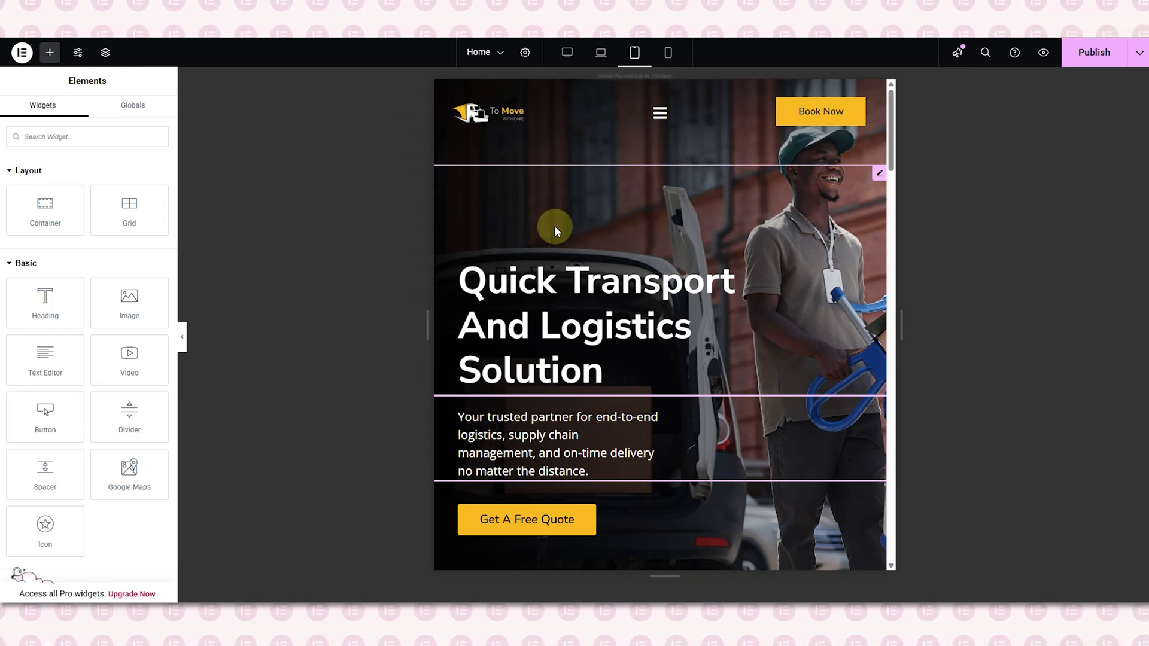
pyautogui.scroll(-7, 455, 115)
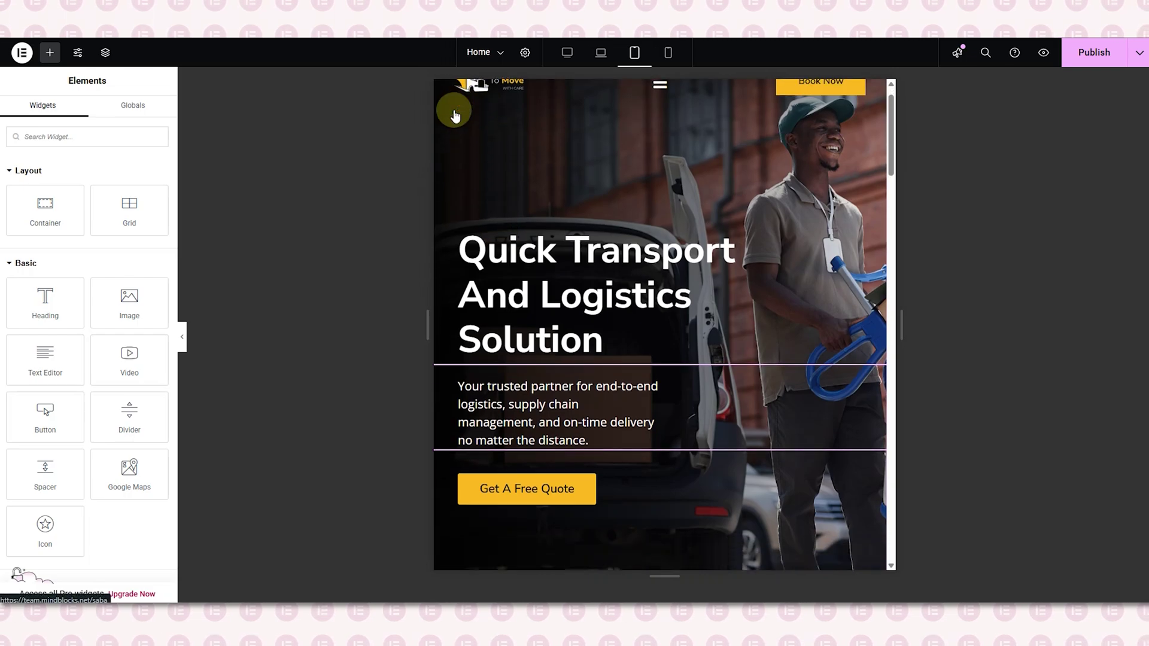
pyautogui.scroll(-2, 454, 117)
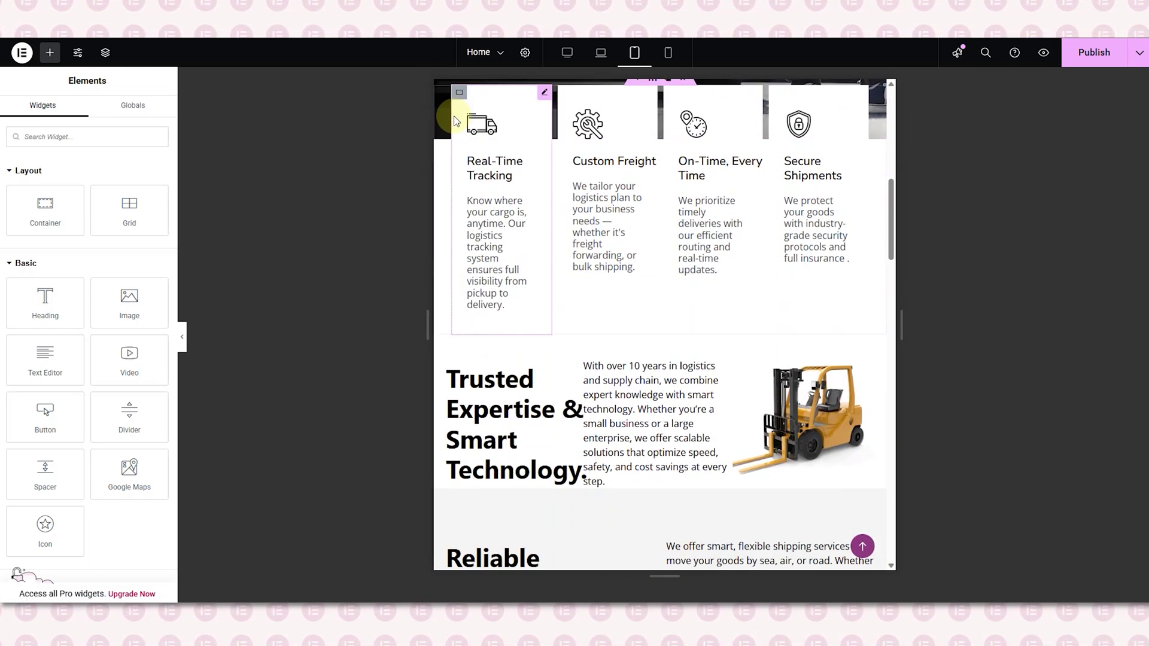
pyautogui.scroll(10, 454, 115)
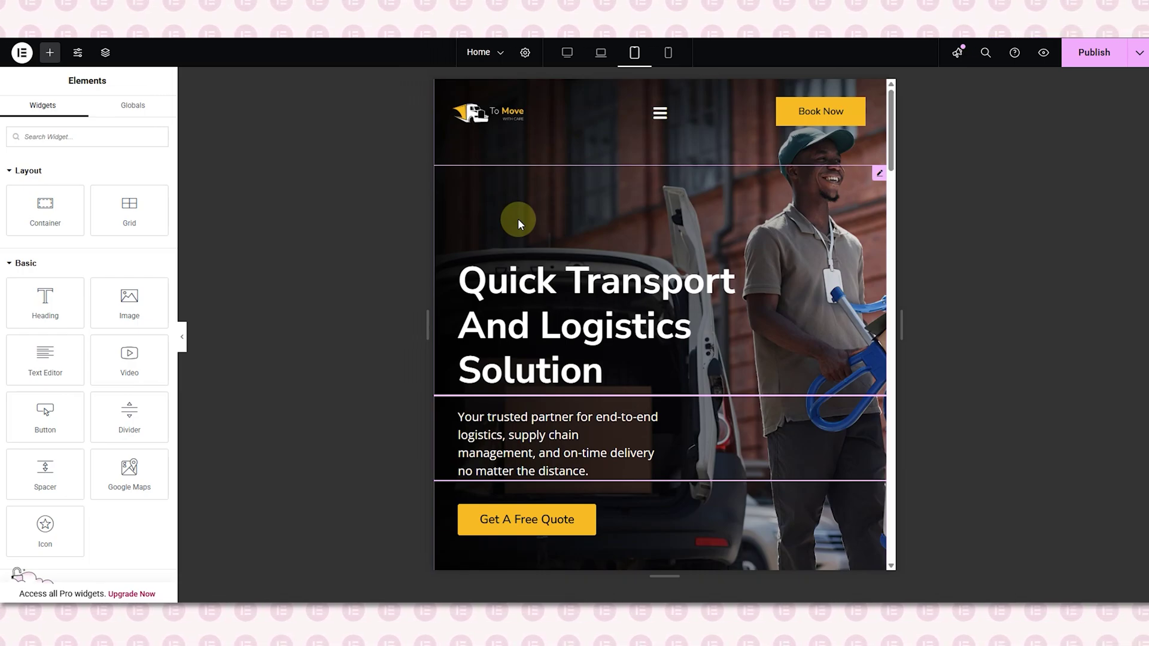
# Step: Reset the hero heading's linked margins to 0 and set a 40 px left margin
pyautogui.click(595, 300)
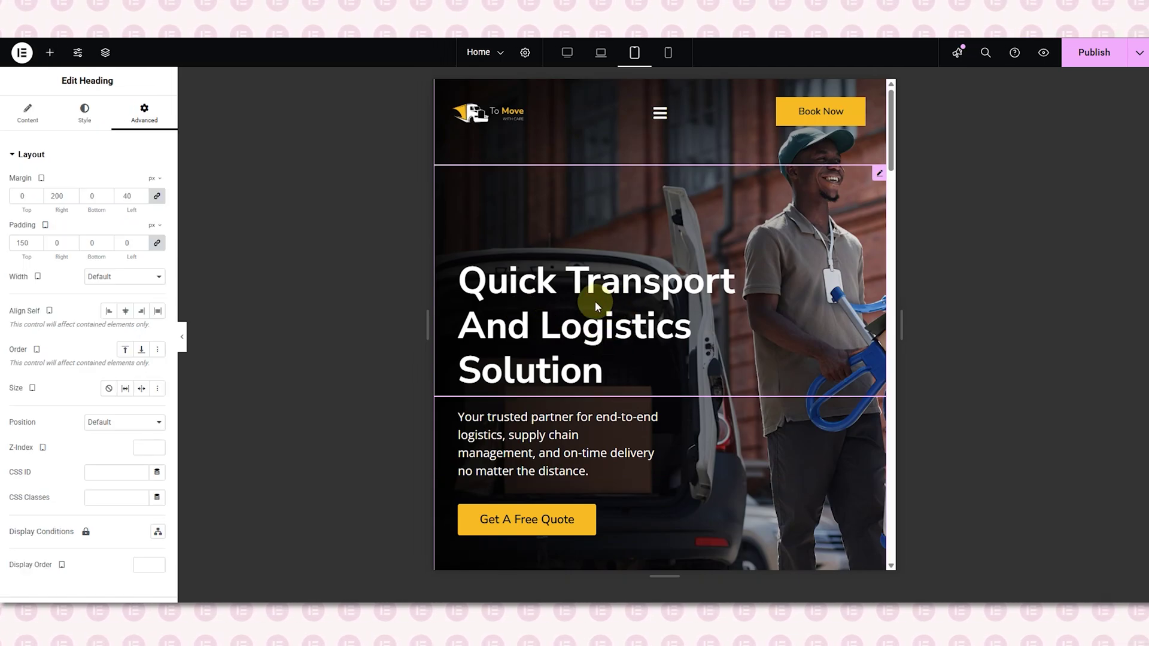
pyautogui.click(155, 197)
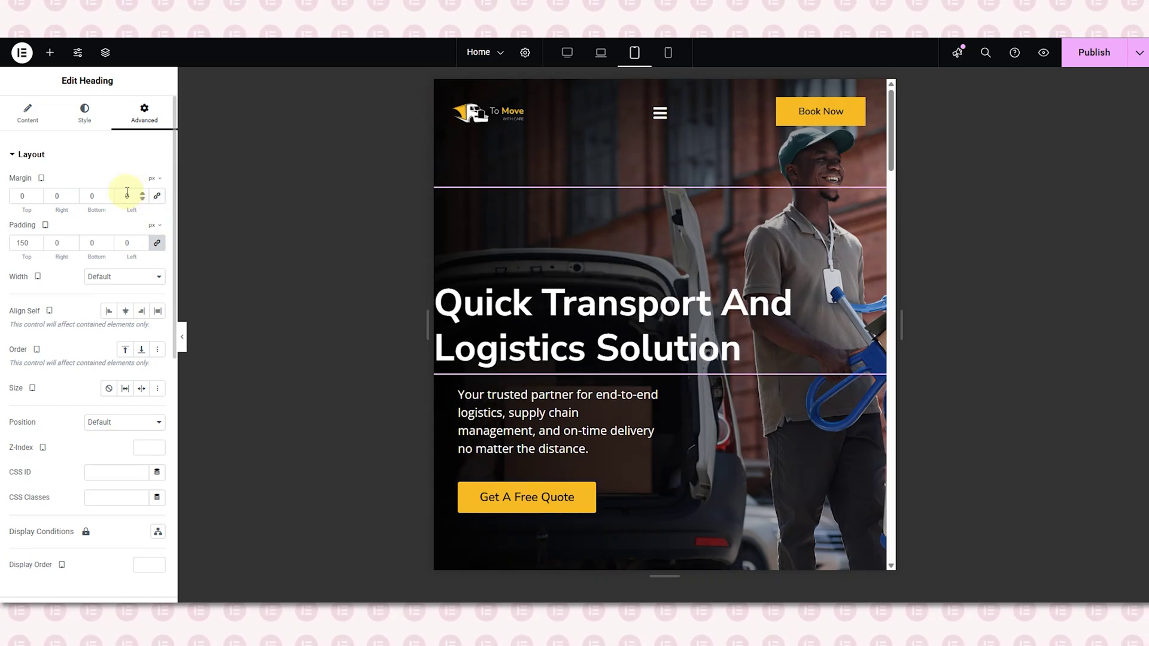
pyautogui.write('40')
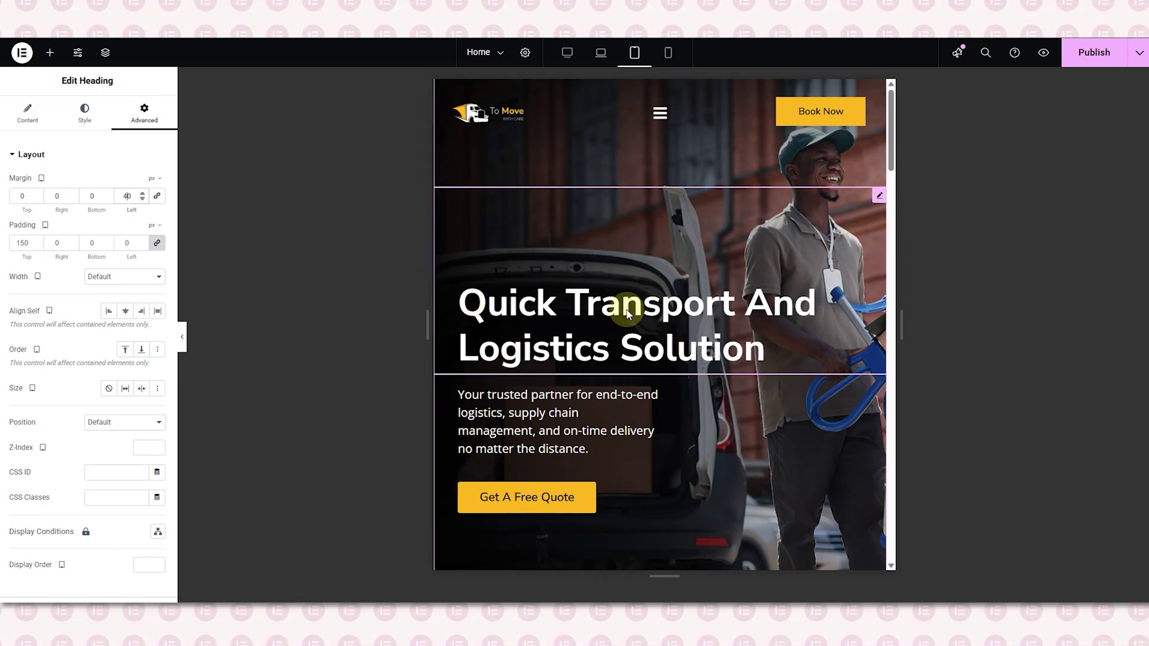
# Step: Reduce the heading's tablet typography size from 62 to 52 px
pyautogui.click(79, 119)
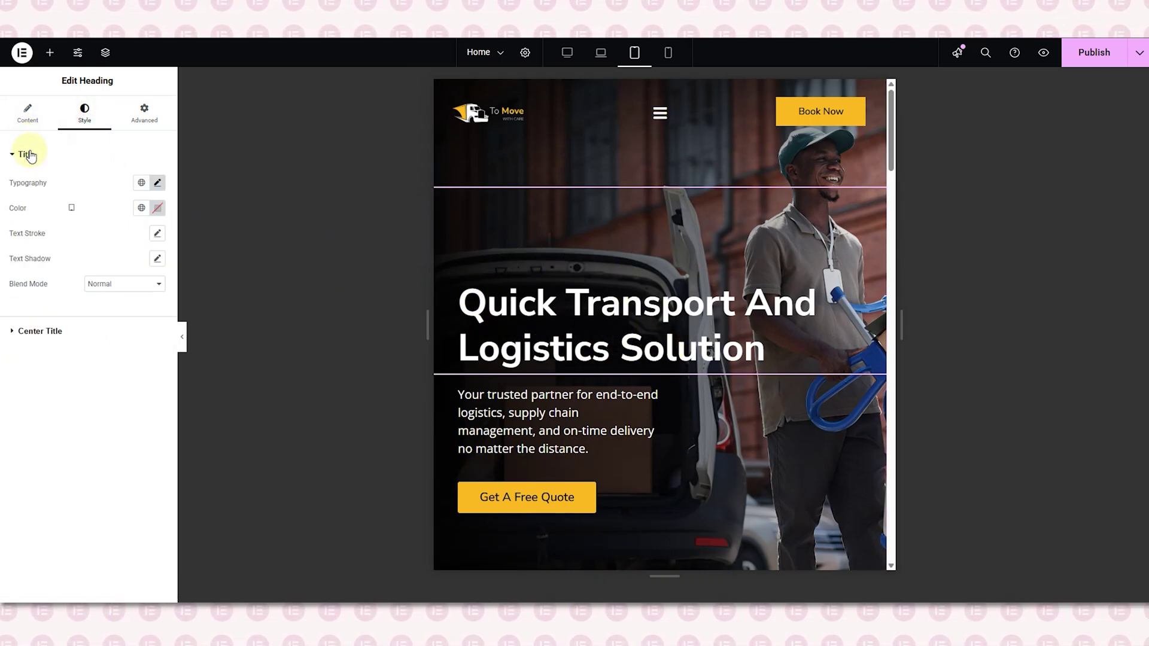
pyautogui.click(156, 186)
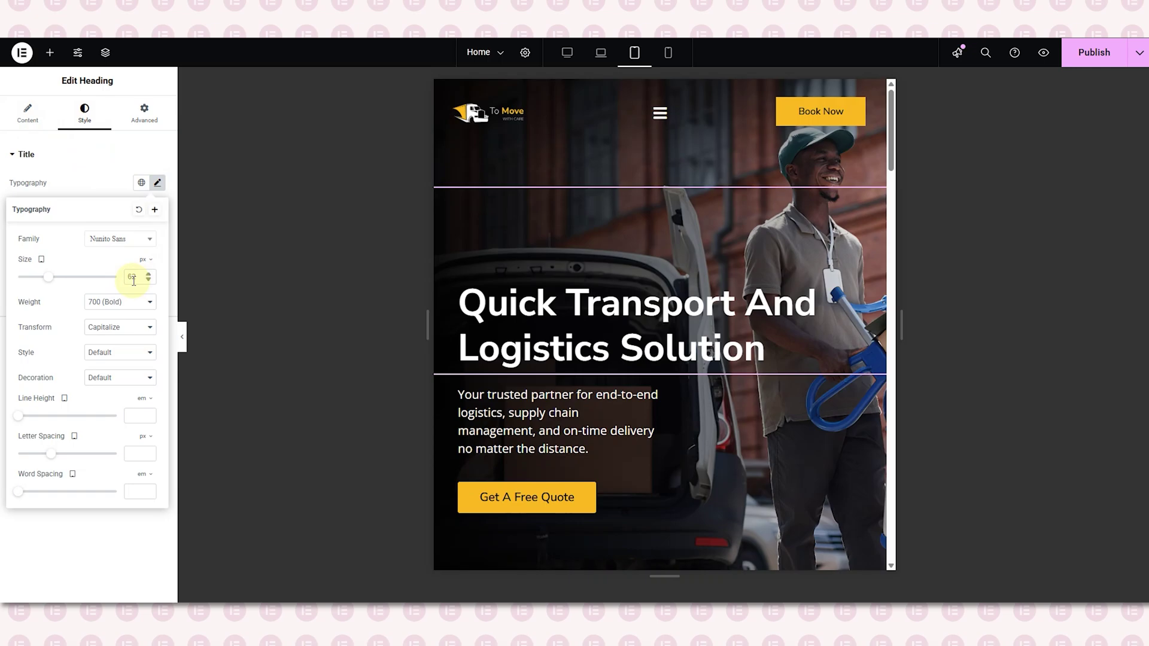
pyautogui.scroll(-6, 134, 280)
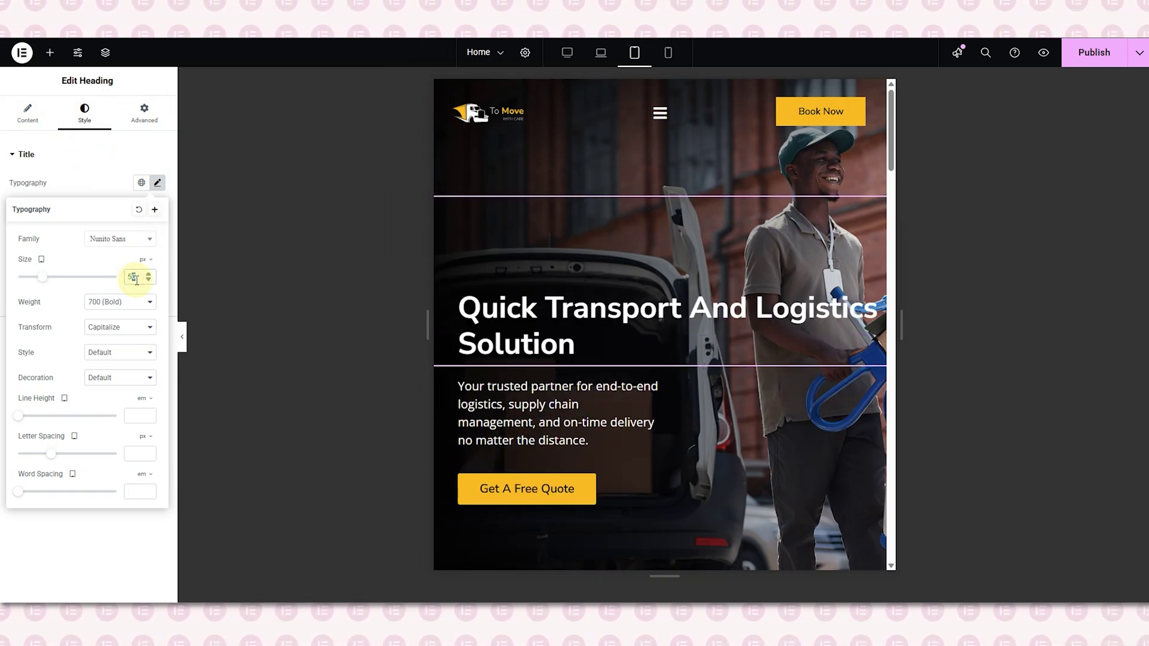
pyautogui.scroll(-4, 137, 280)
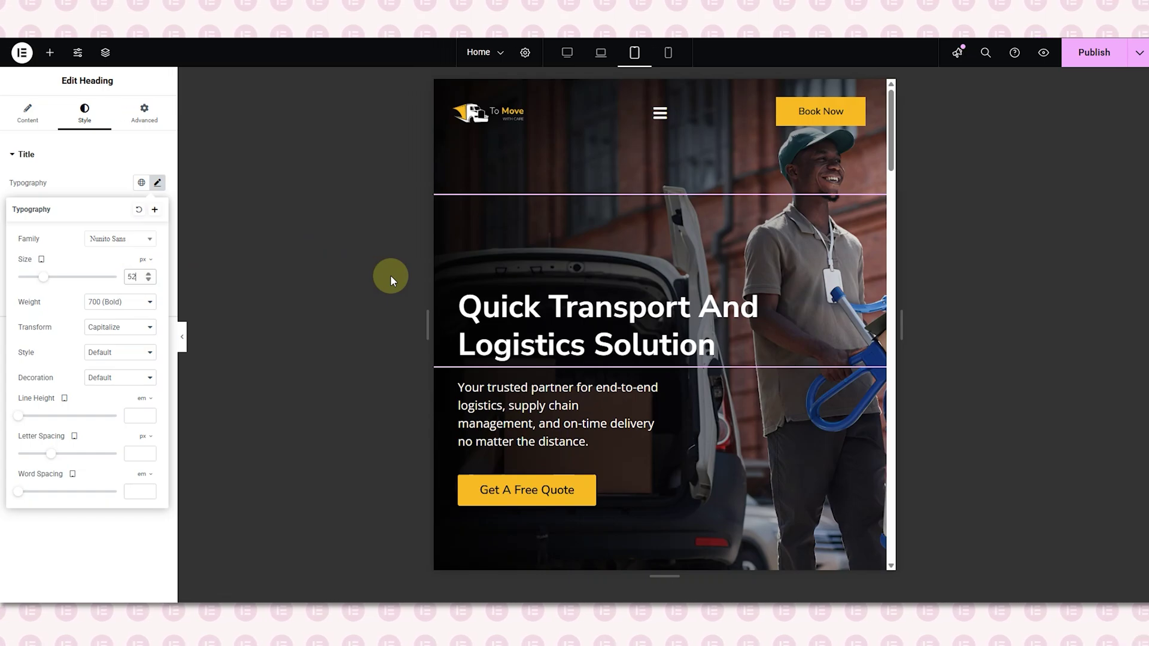
pyautogui.click(523, 395)
# Step: Reset the paragraph padding, then set Left 40 px and Right 120 px
pyautogui.click(158, 245)
pyautogui.click(123, 243)
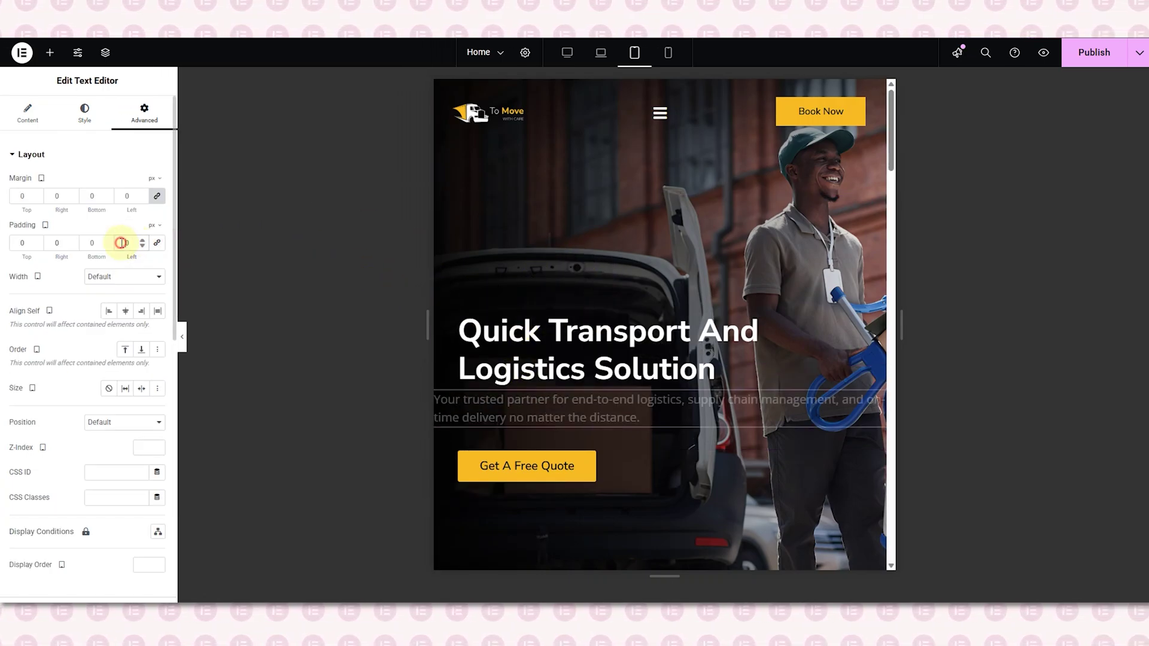
pyautogui.write('40')
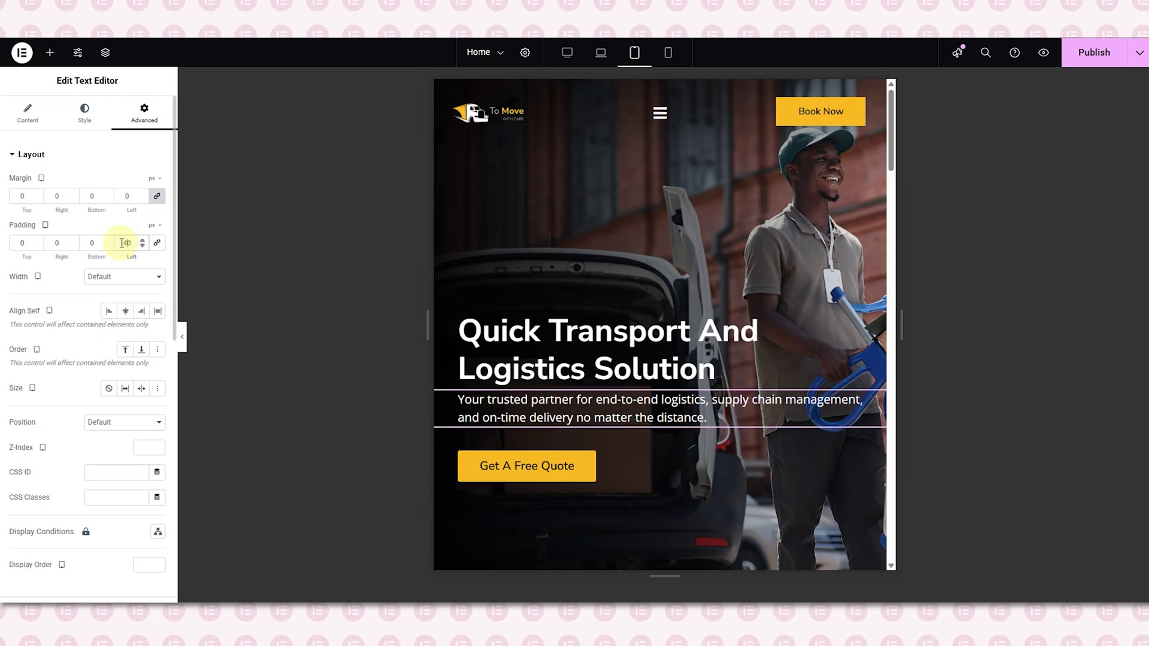
pyautogui.click(49, 243)
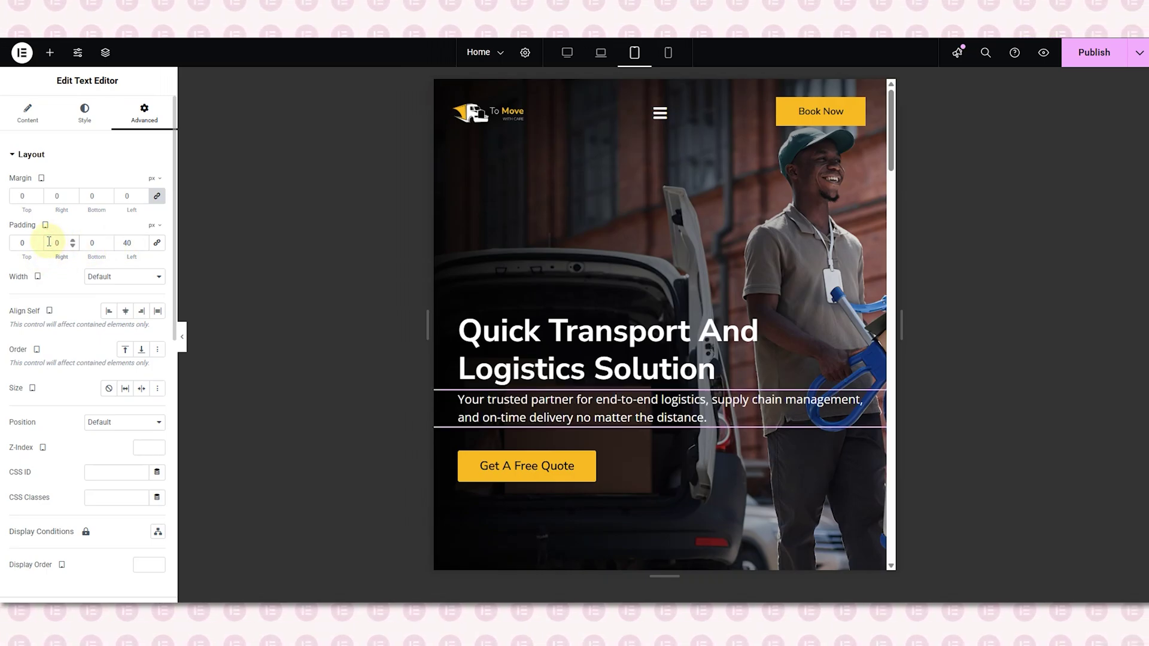
pyautogui.write('120')
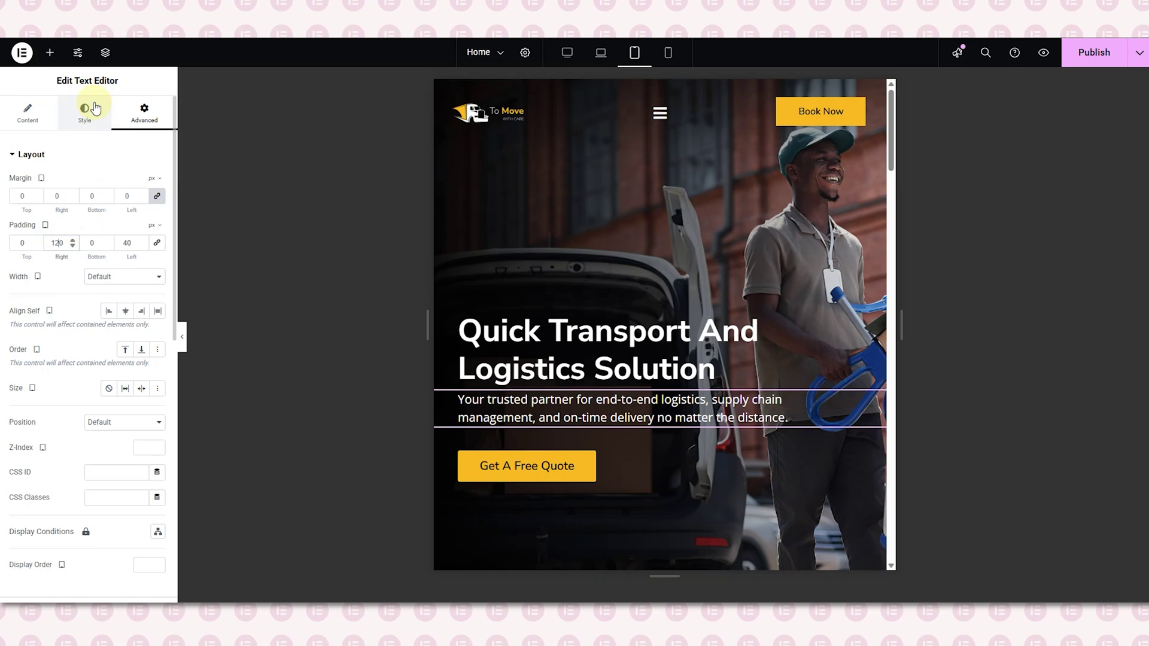
# Step: Set the paragraph's typography size to 18 px
pyautogui.click(85, 112)
pyautogui.click(156, 217)
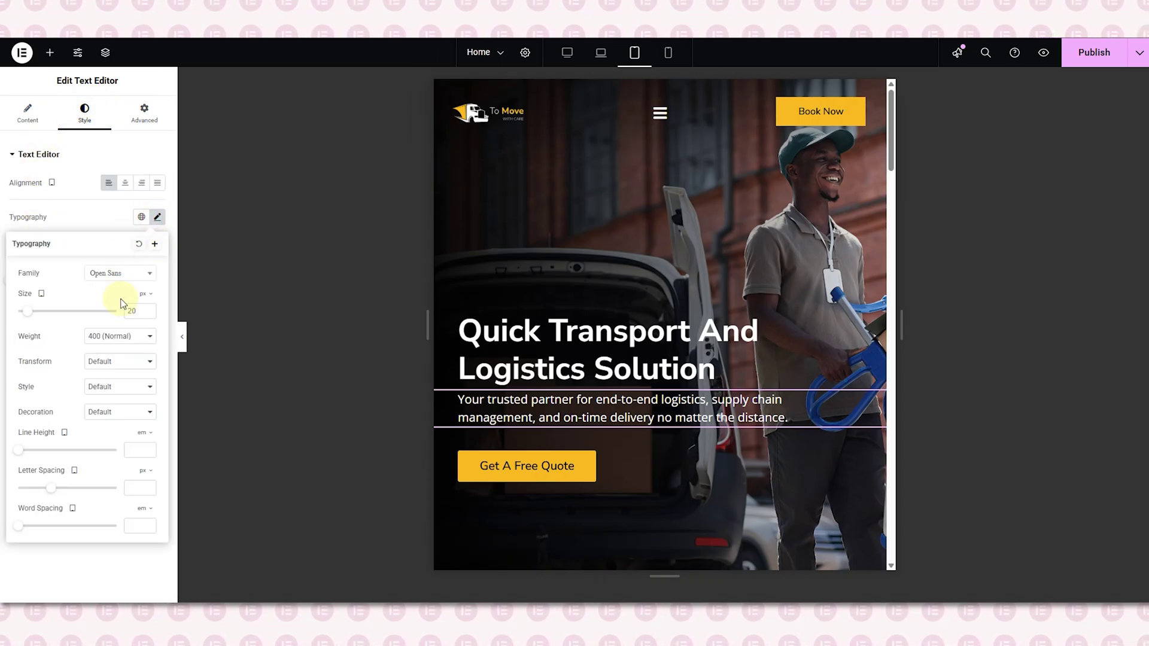
pyautogui.click(128, 309)
pyautogui.write('18')
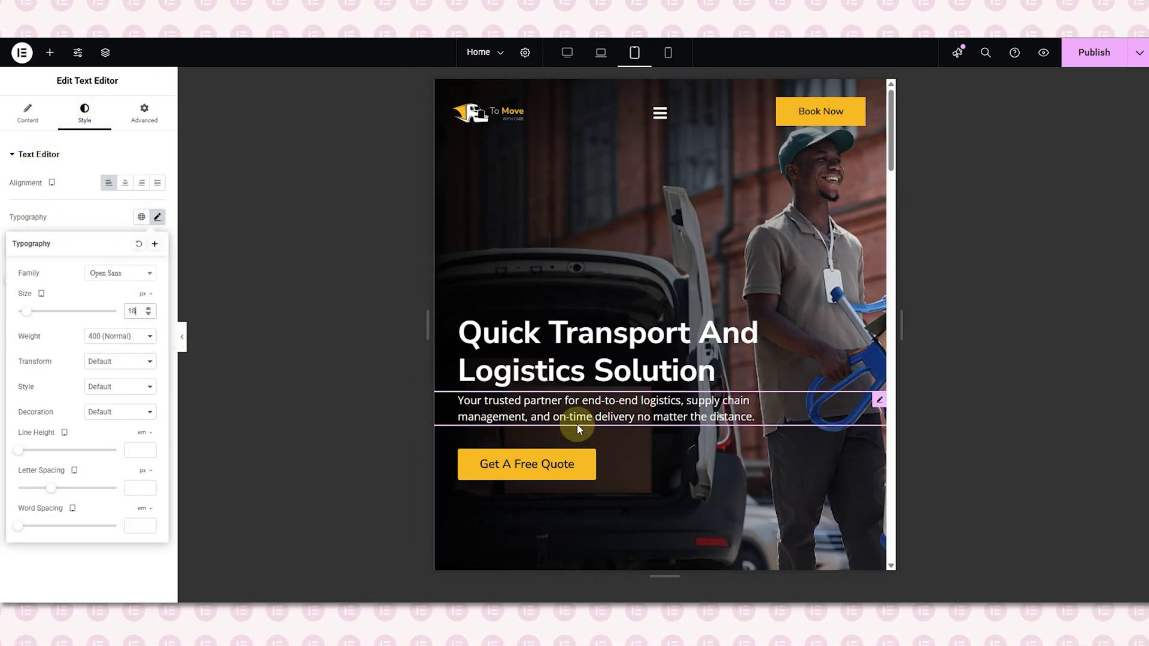
pyautogui.scroll(-1, 480, 192)
pyautogui.scroll(1, 481, 190)
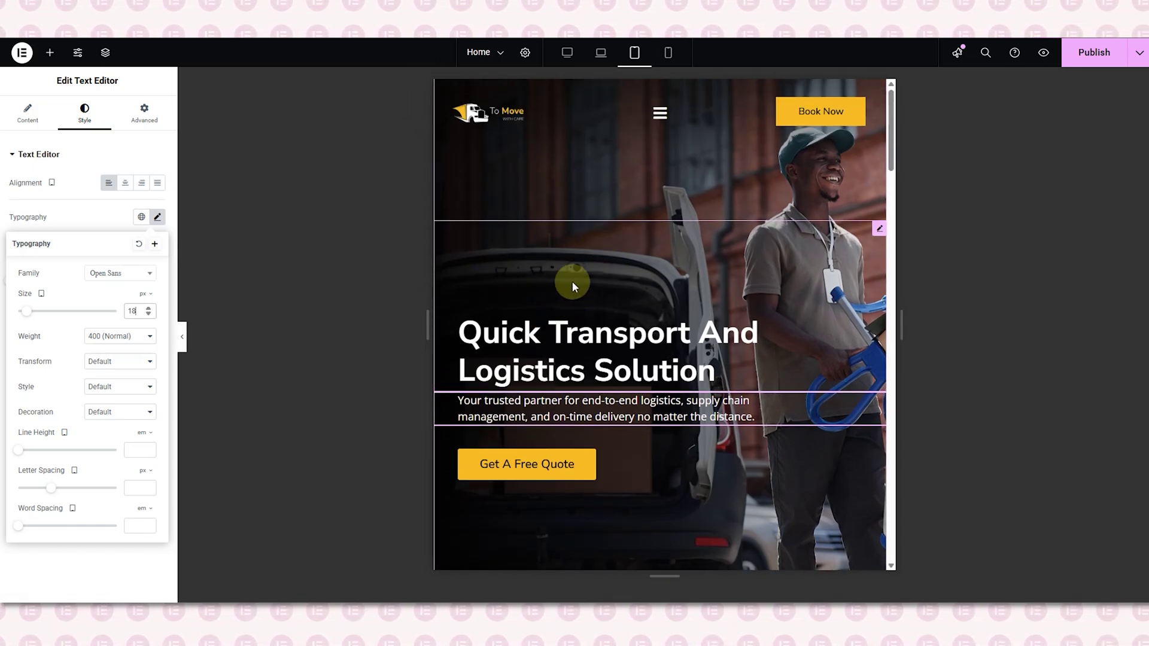
pyautogui.click(532, 283)
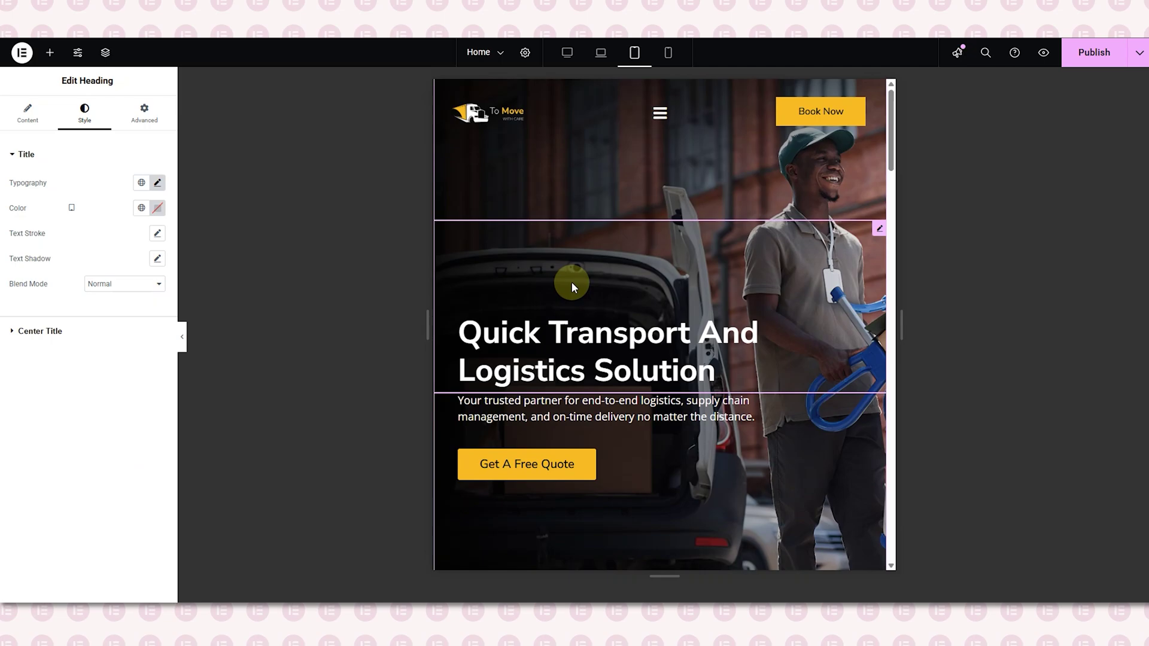
# Step: Change the hero heading's tablet top padding from 150 to 40 px
pyautogui.click(157, 185)
pyautogui.click(145, 114)
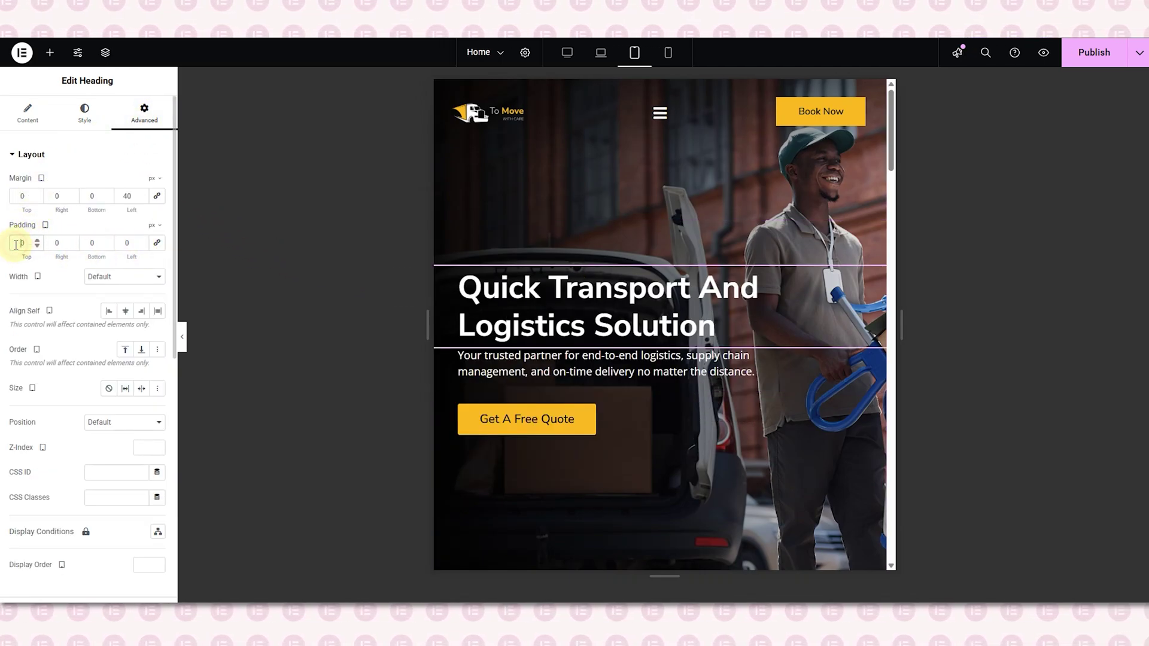
pyautogui.write('40')
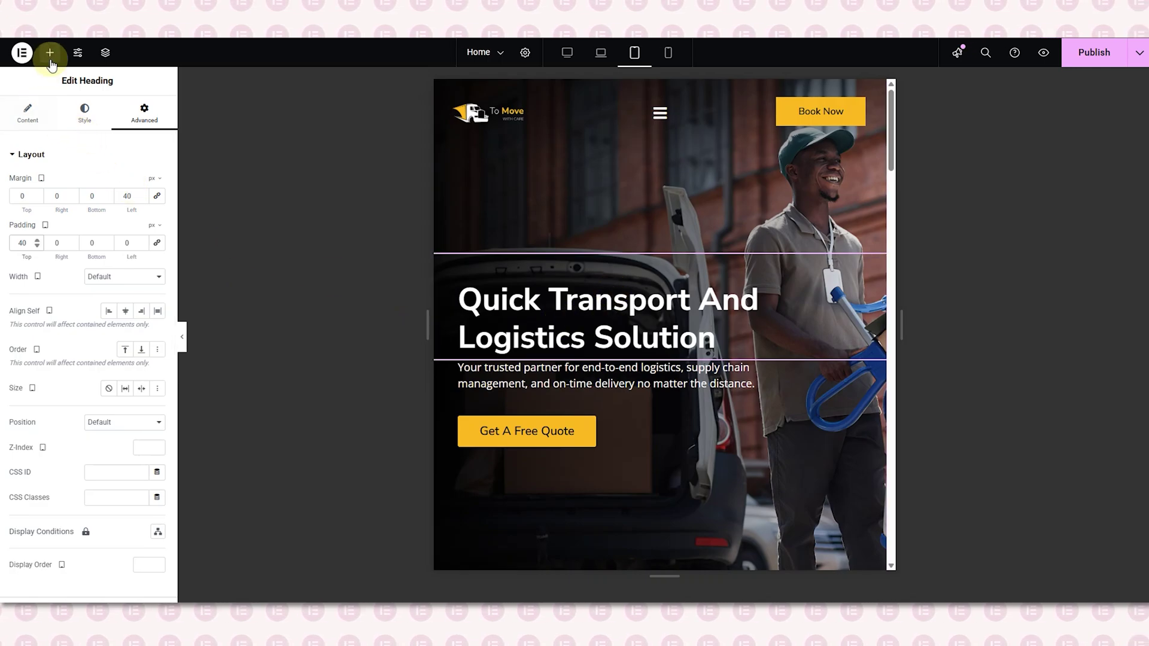
# Step: Open the Navigator, select hero Section 1 and edit its tablet minimum height value
pyautogui.click(105, 52)
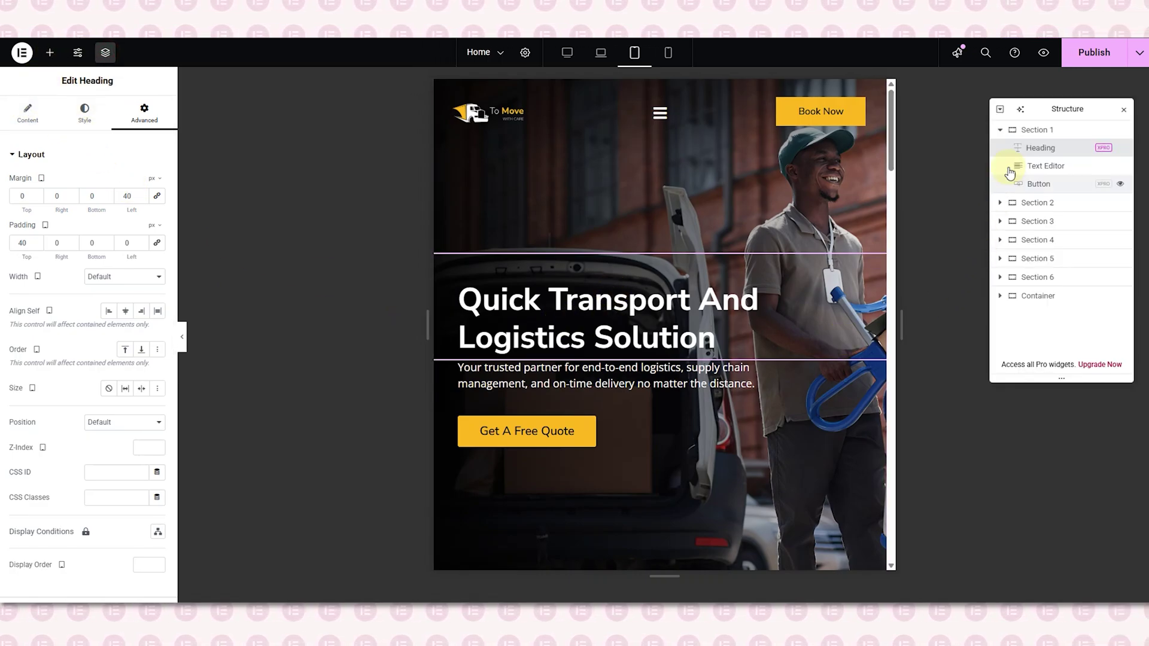
pyautogui.click(1023, 132)
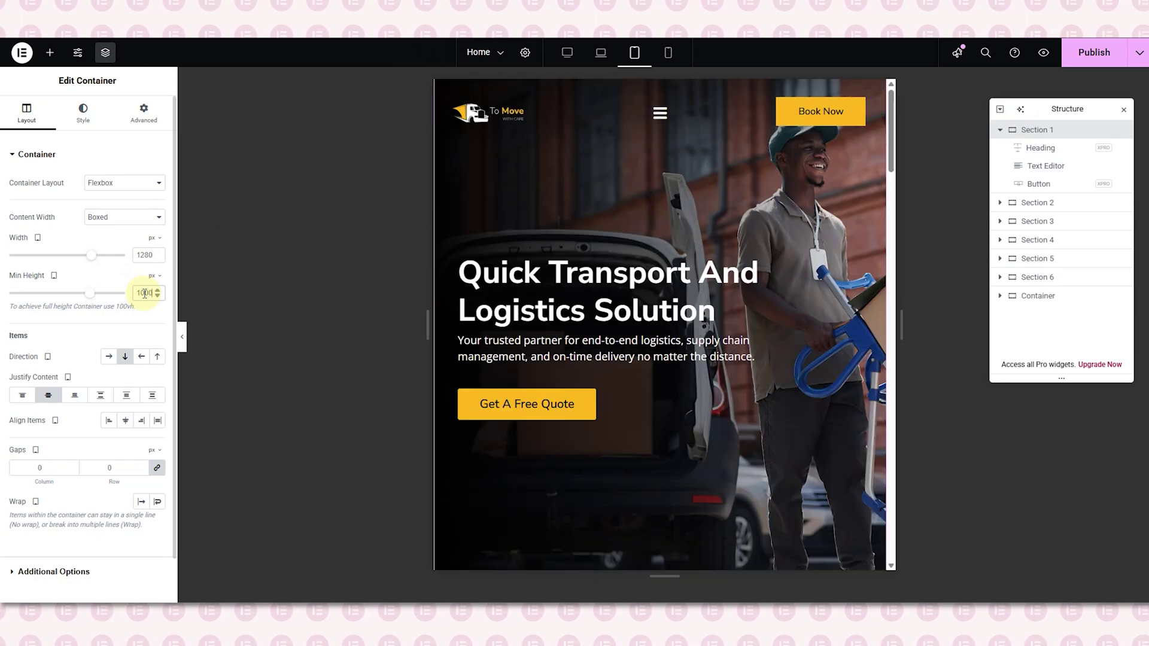
pyautogui.doubleClick(145, 293)
pyautogui.write('8')
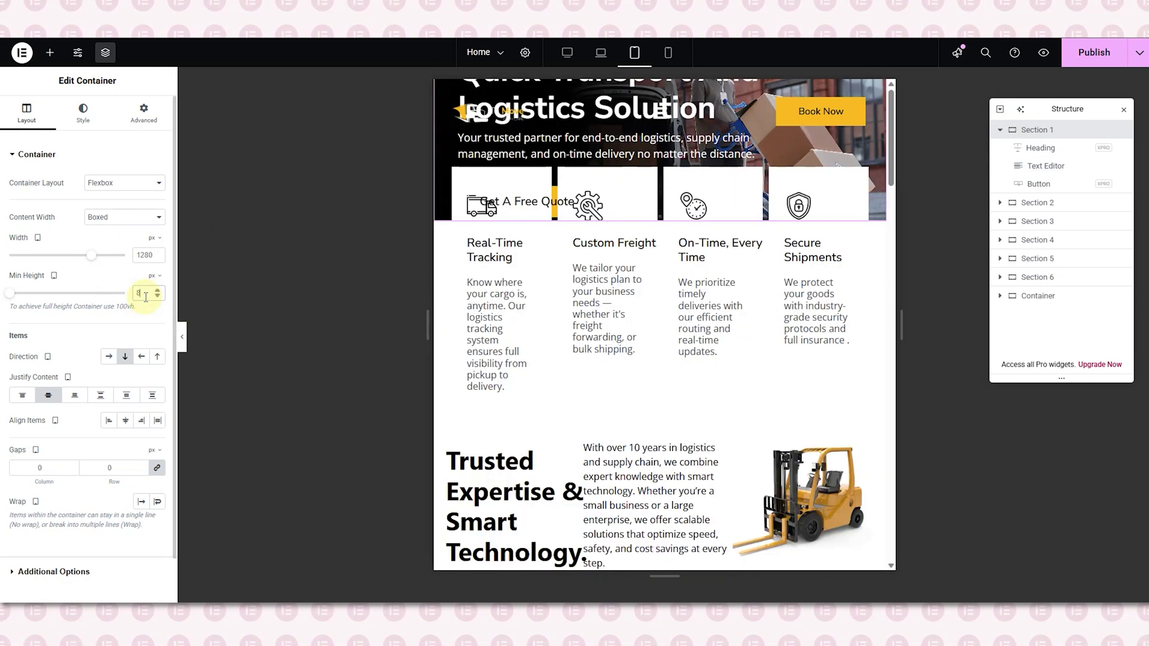
pyautogui.write('80')
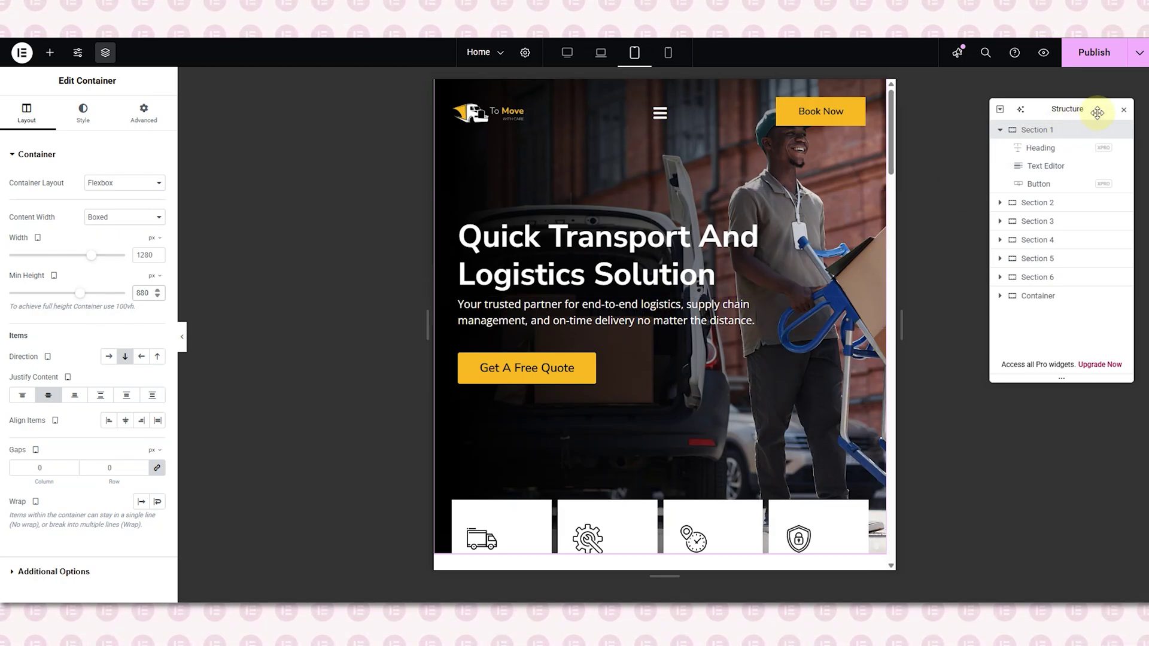
# Step: Select the four-card feature row and compare its layout at desktop and tablet widths
pyautogui.click(1124, 114)
pyautogui.scroll(-5, 557, 243)
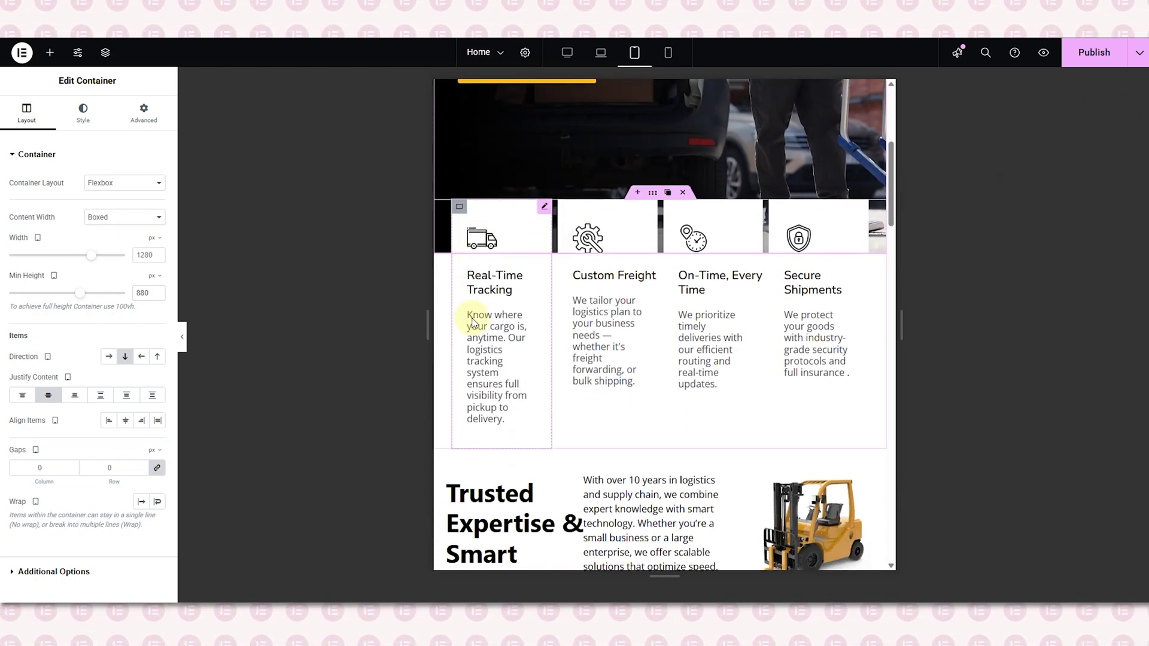
pyautogui.click(652, 192)
pyautogui.click(144, 112)
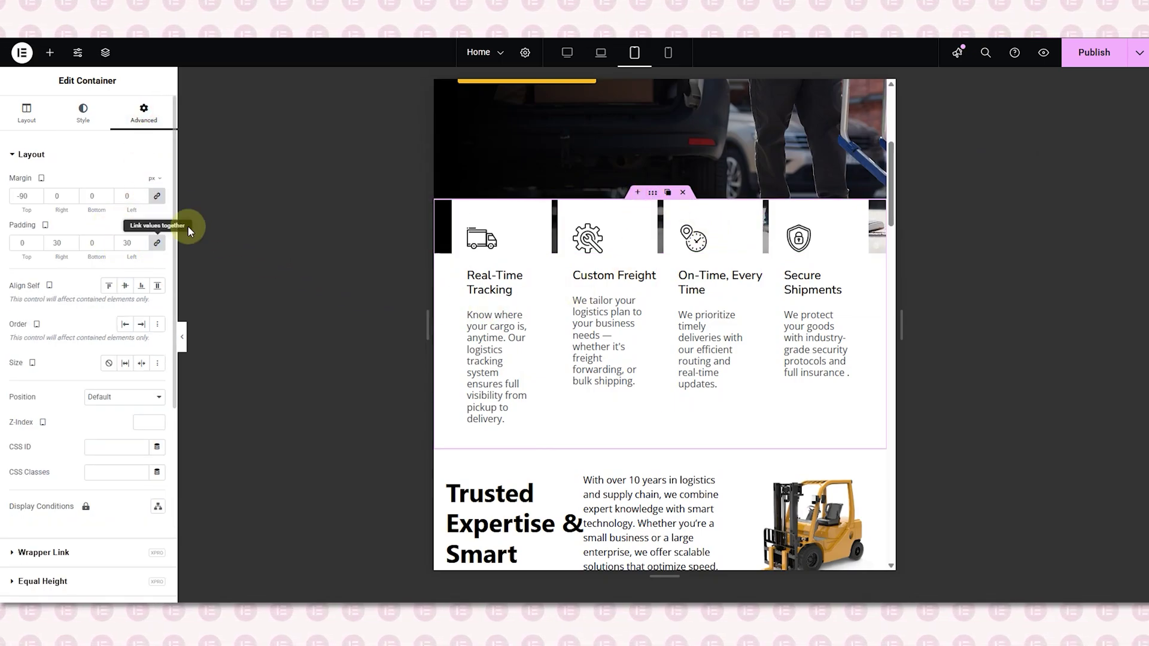
pyautogui.click(566, 55)
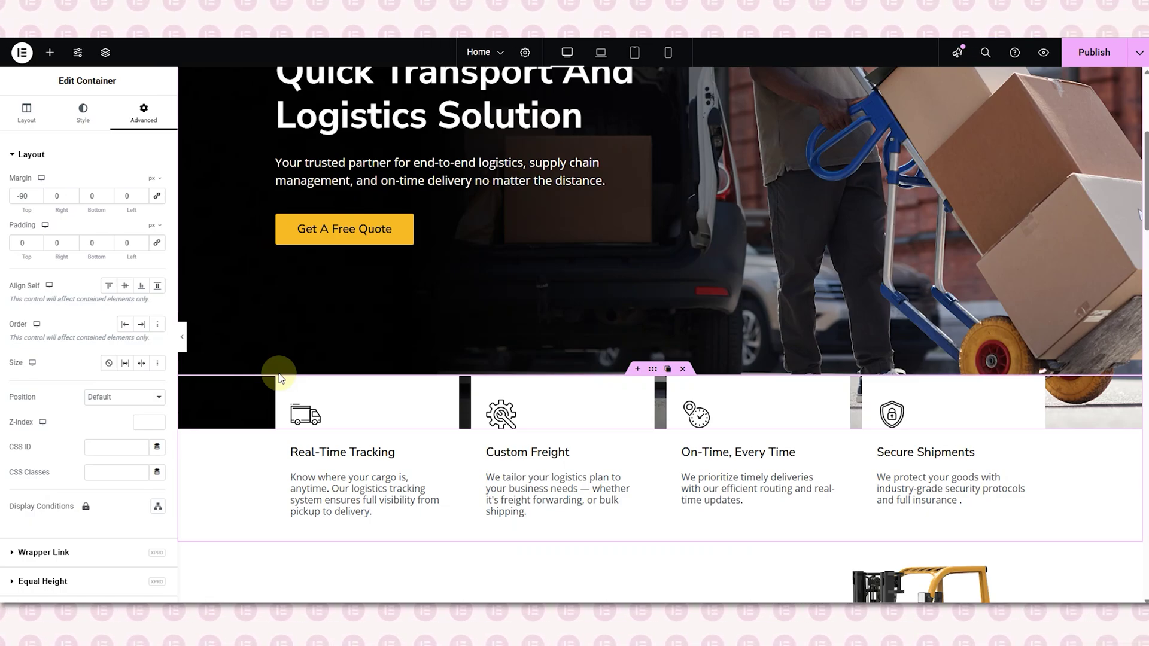
pyautogui.click(635, 52)
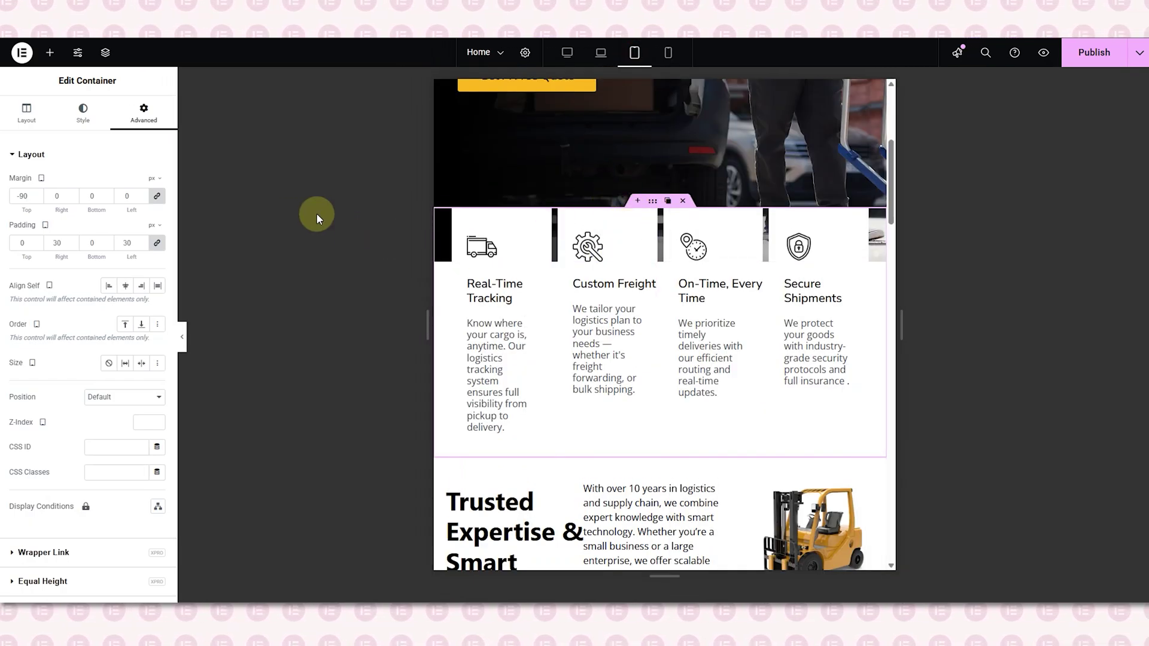
# Step: Give the feature row 40 px left and right padding on tablet
pyautogui.click(156, 242)
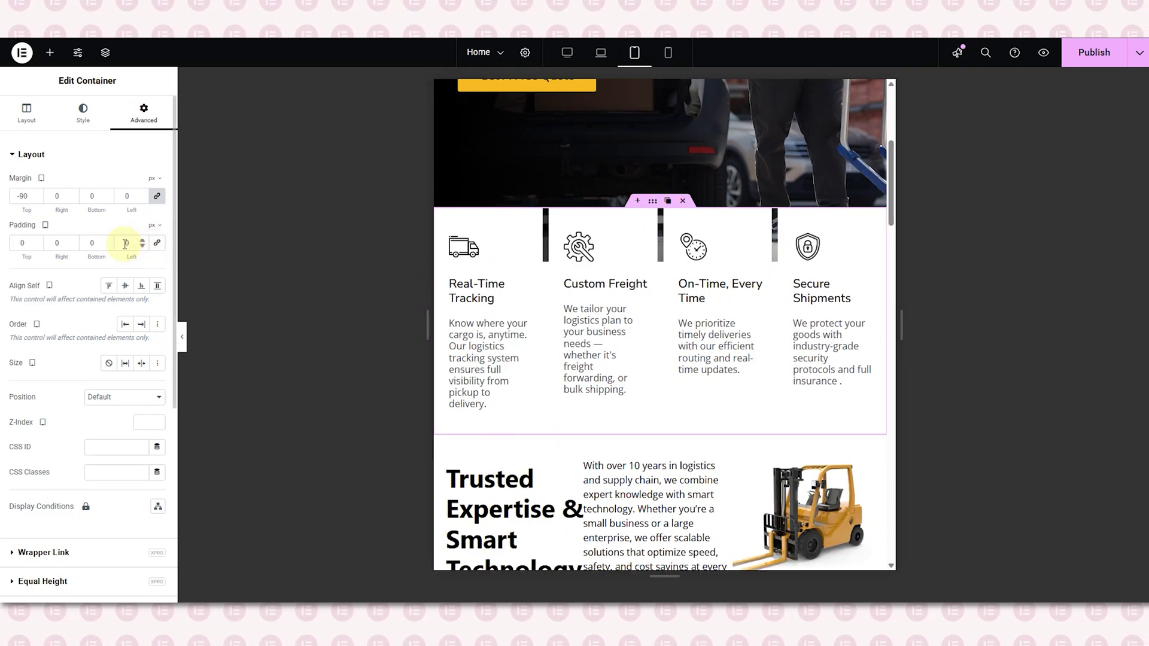
pyautogui.click(125, 242)
pyautogui.write('4')
pyautogui.click(53, 245)
pyautogui.write('4')
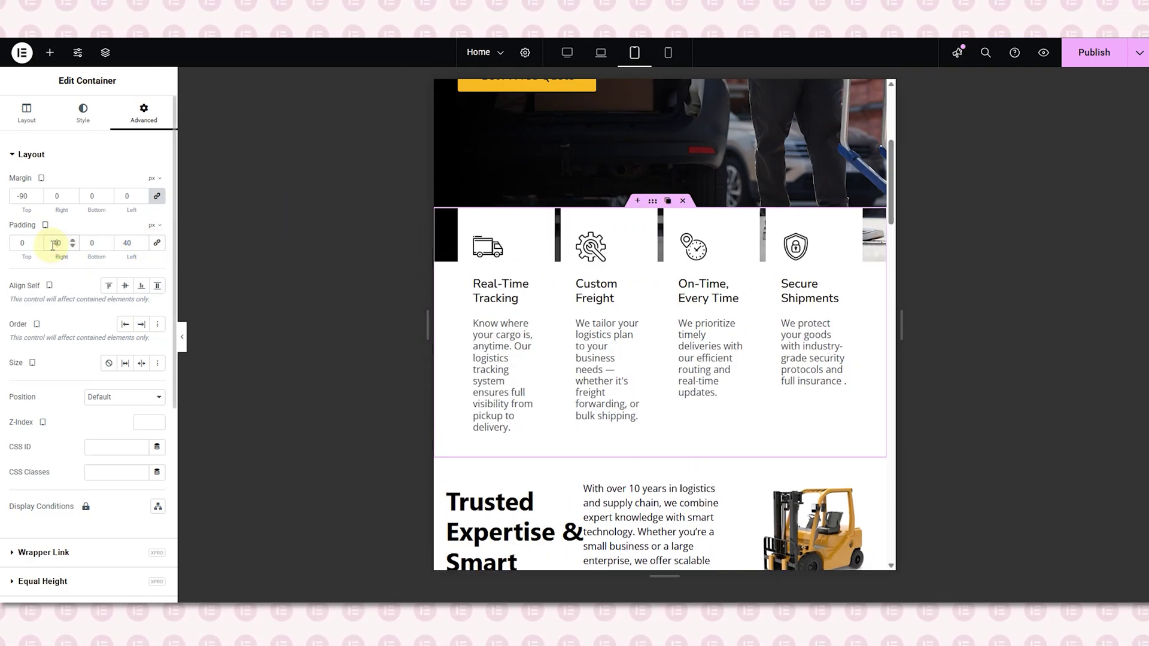
# Step: Set a 6 px gap between the four feature cards
pyautogui.click(38, 121)
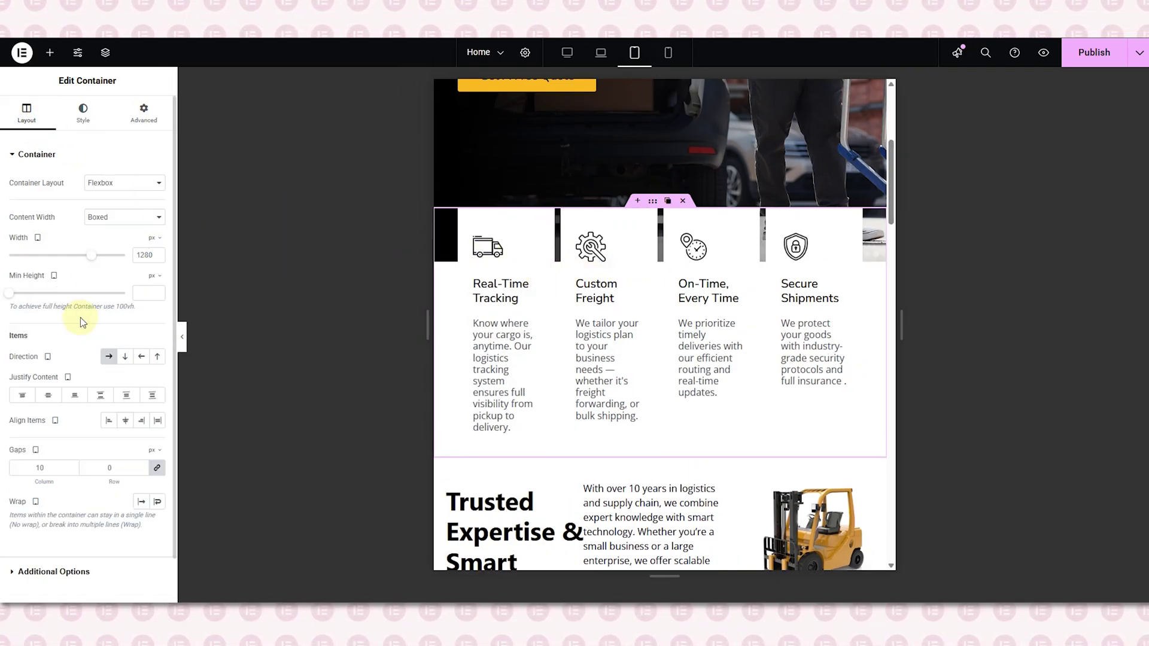
pyautogui.click(151, 470)
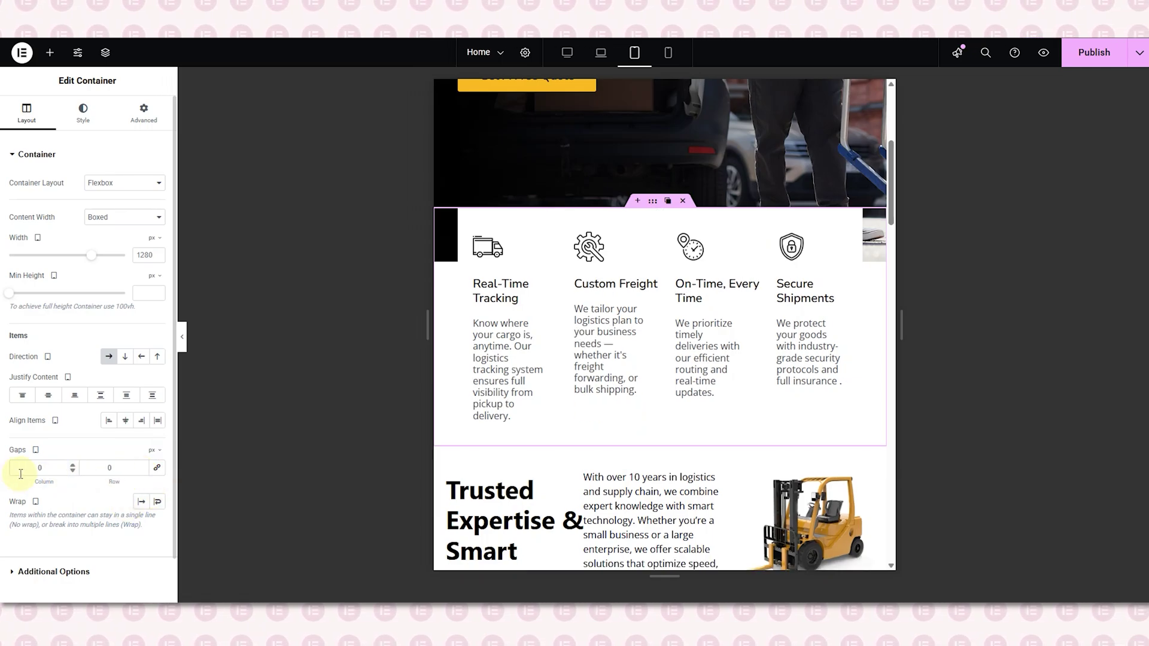
pyautogui.click(40, 468)
pyautogui.write('6')
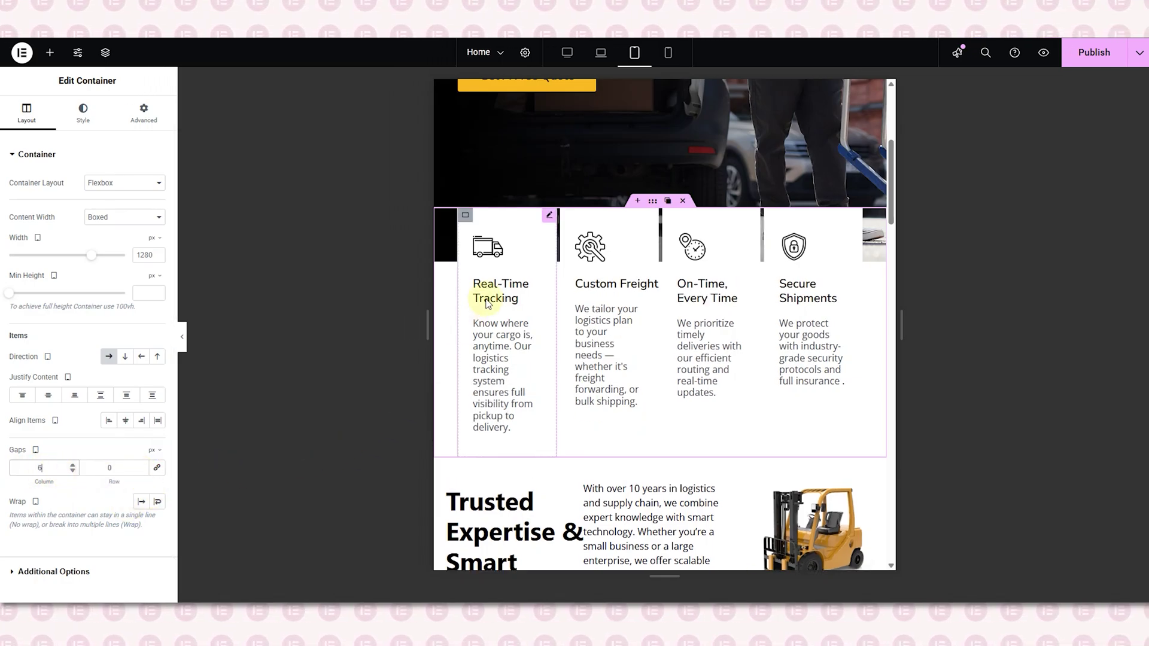
pyautogui.click(507, 287)
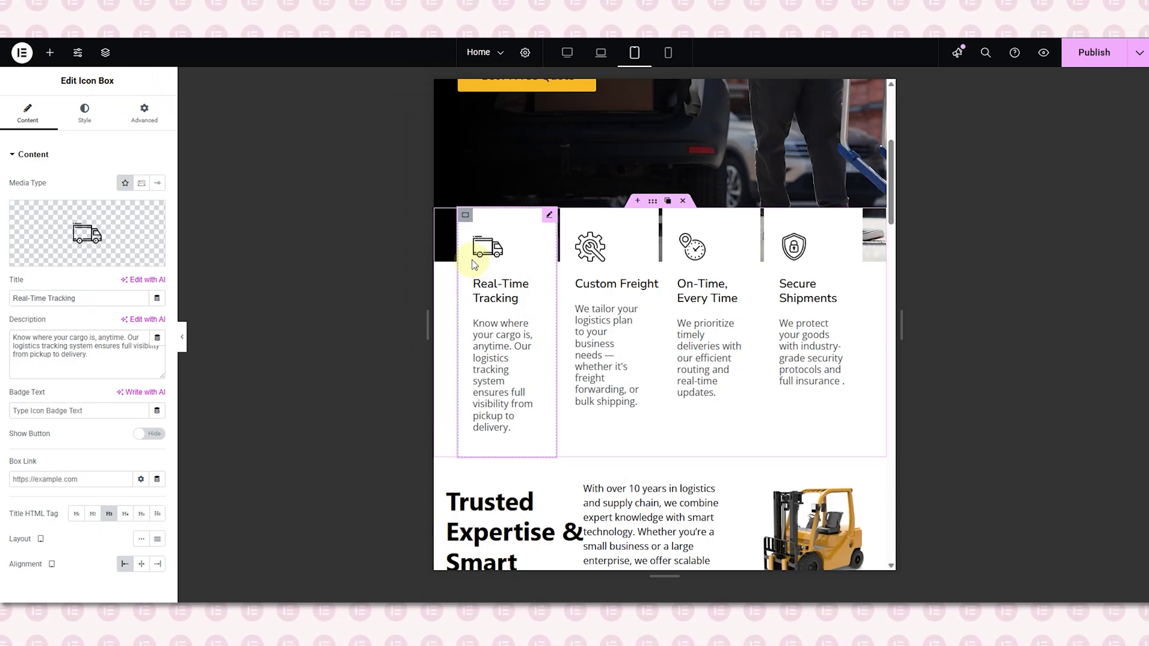
# Step: Unlink the Real-Time Tracking icon margins, giving a 10 px left and larger top margin
pyautogui.click(85, 113)
pyautogui.click(69, 155)
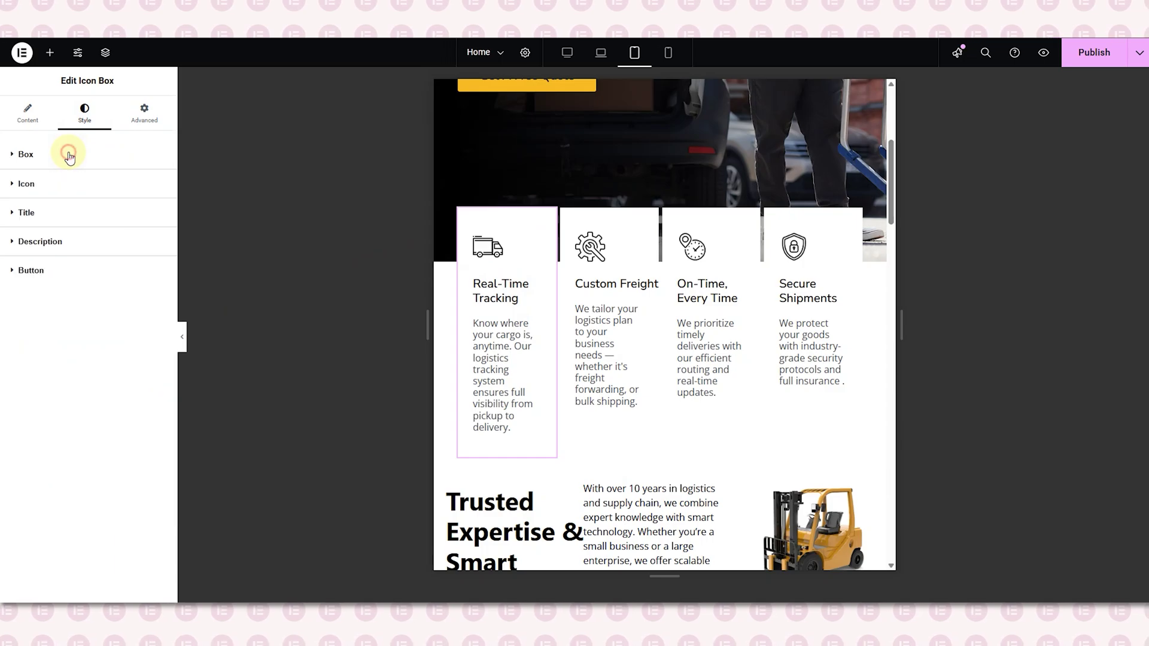
pyautogui.click(56, 184)
pyautogui.click(156, 266)
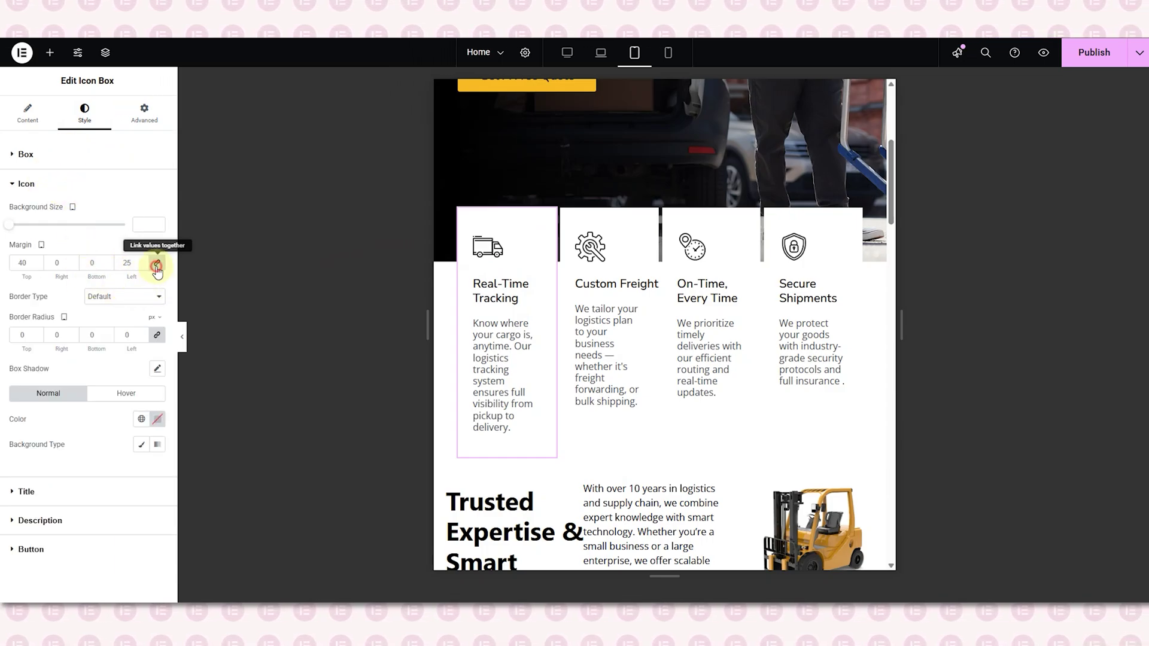
pyautogui.doubleClick(123, 264)
pyautogui.write('10')
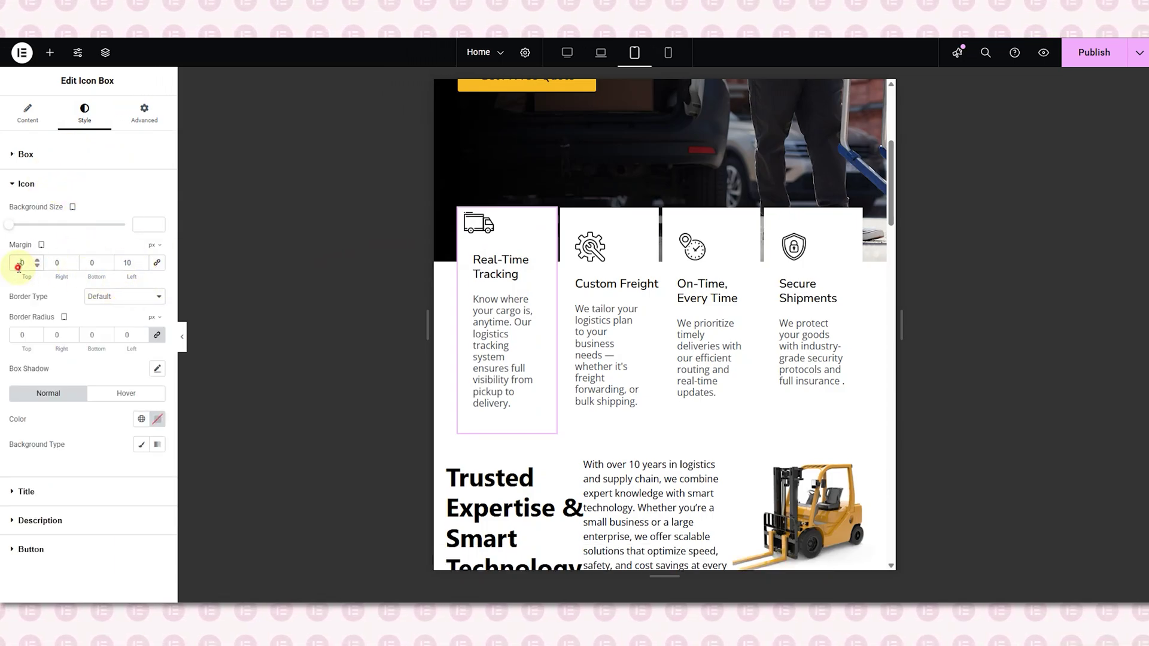
pyautogui.write('25')
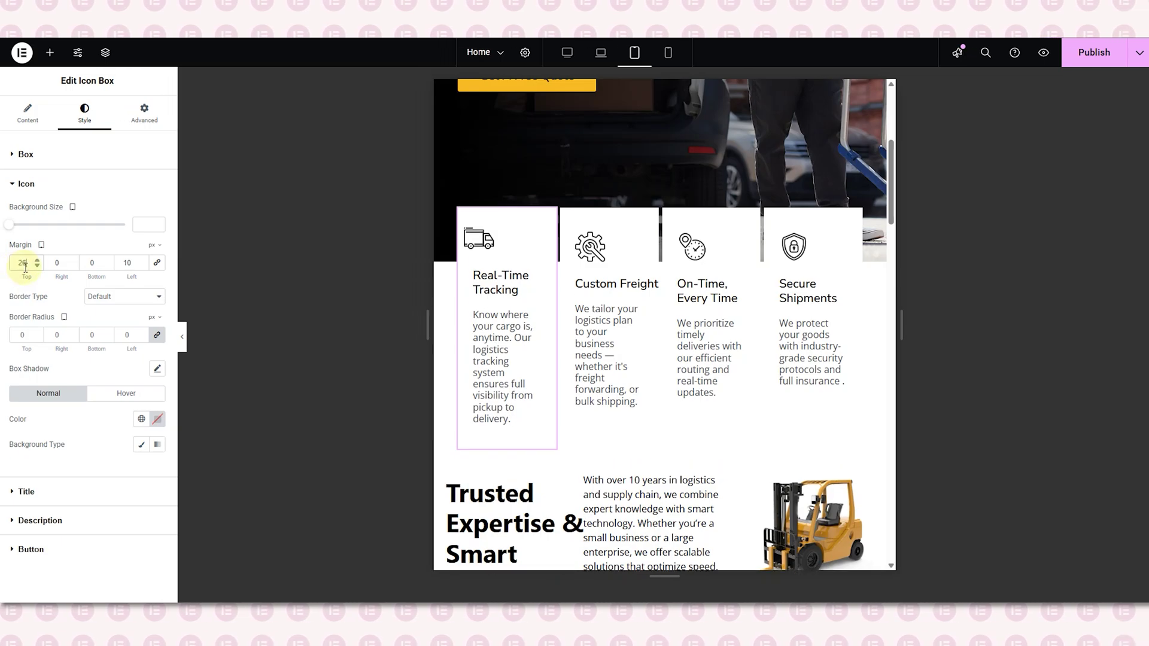
pyautogui.click(54, 184)
# Step: Set the card title to 18 px with a 20 px top and 10 px left margin
pyautogui.click(46, 214)
pyautogui.click(158, 241)
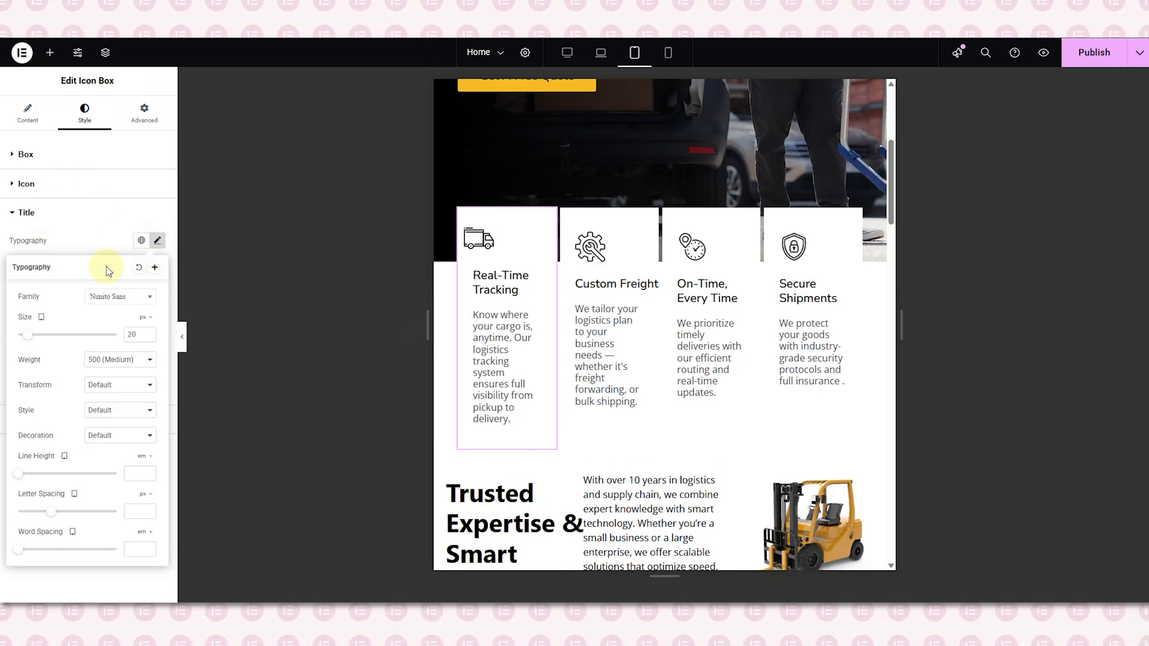
pyautogui.click(134, 335)
pyautogui.write('18')
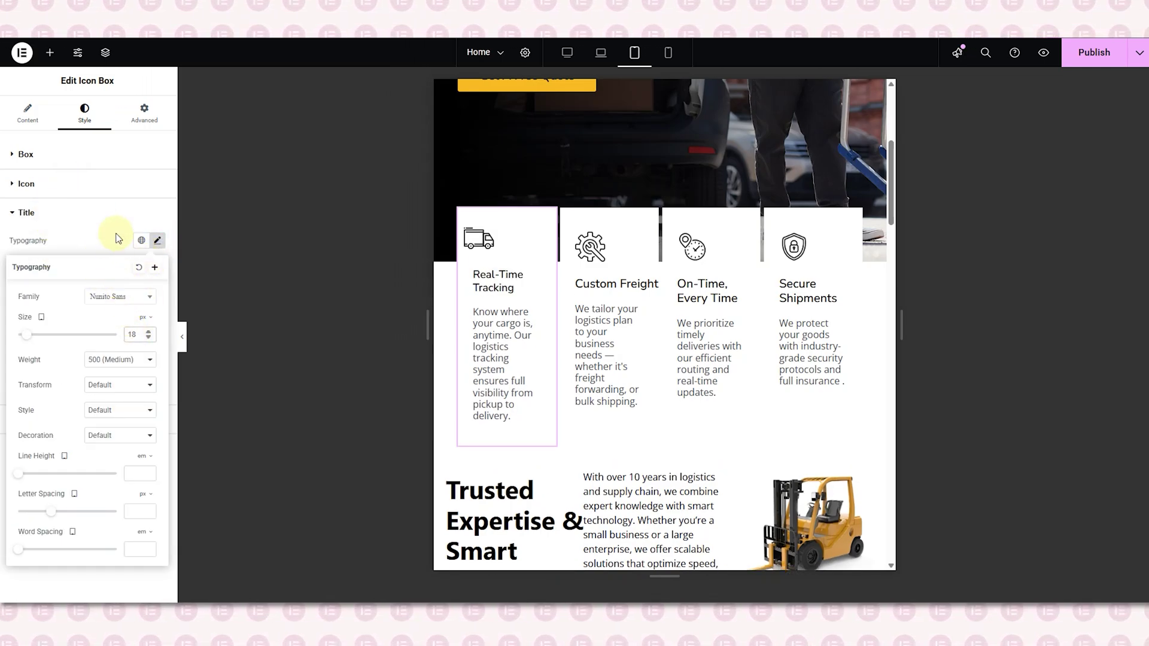
pyautogui.click(115, 233)
pyautogui.click(128, 363)
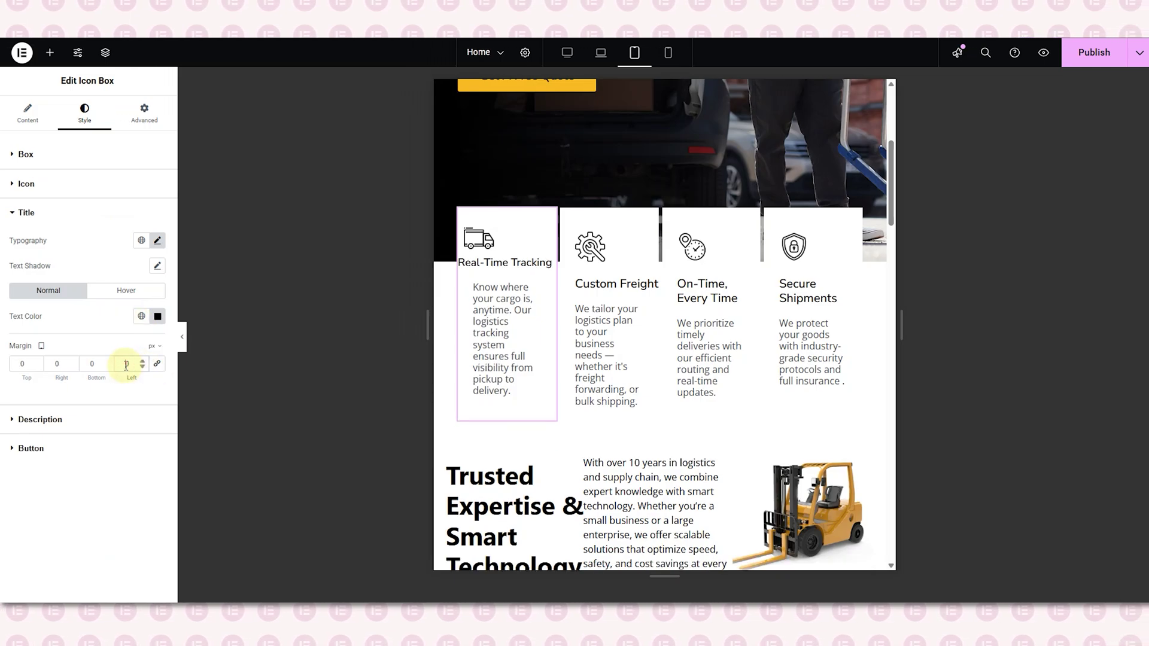
pyautogui.write('10')
pyautogui.click(21, 364)
pyautogui.write('10')
pyautogui.doubleClick(19, 364)
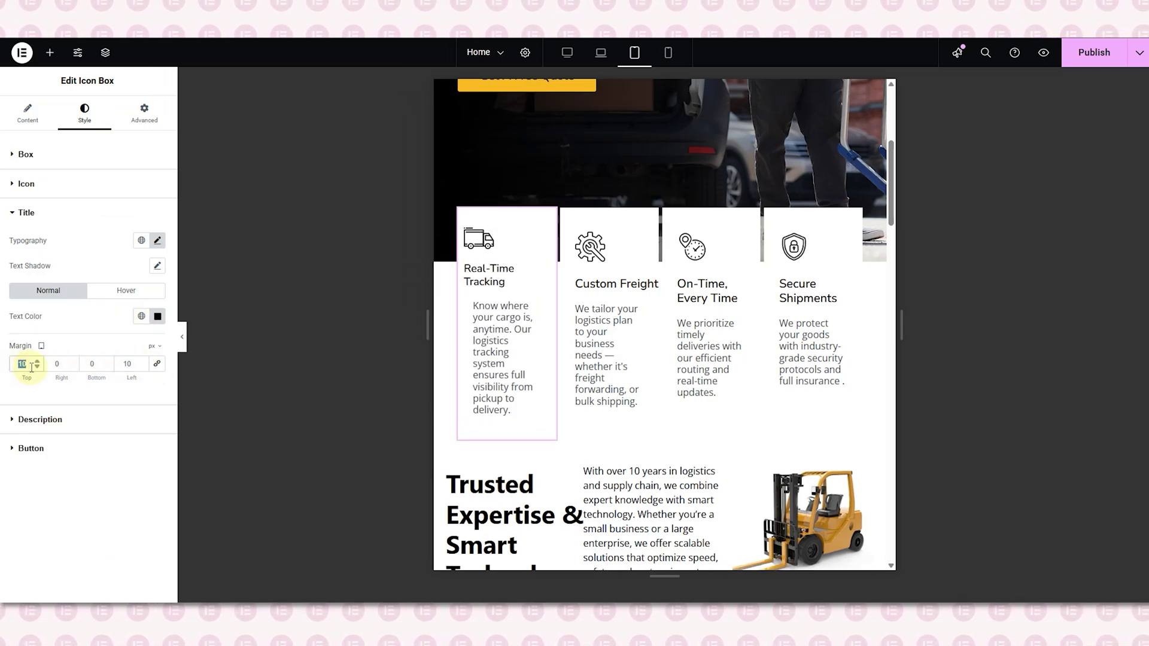
pyautogui.write('20')
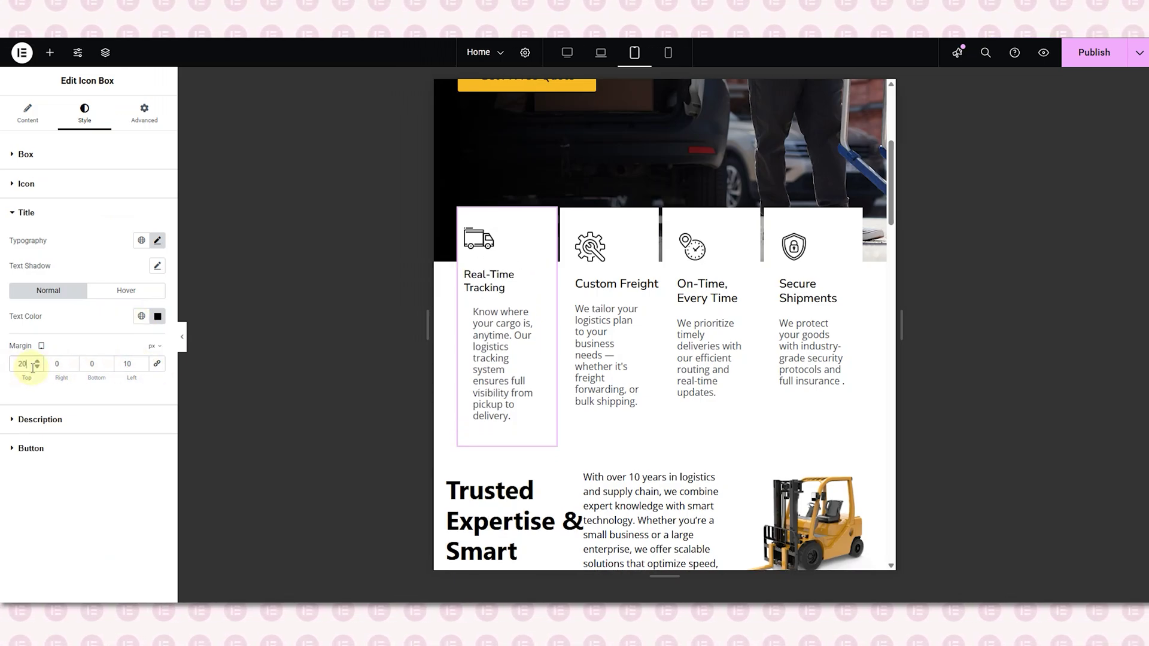
# Step: Set the description margins to 20 top, 6 right, 20 bottom, 10 left
pyautogui.click(73, 420)
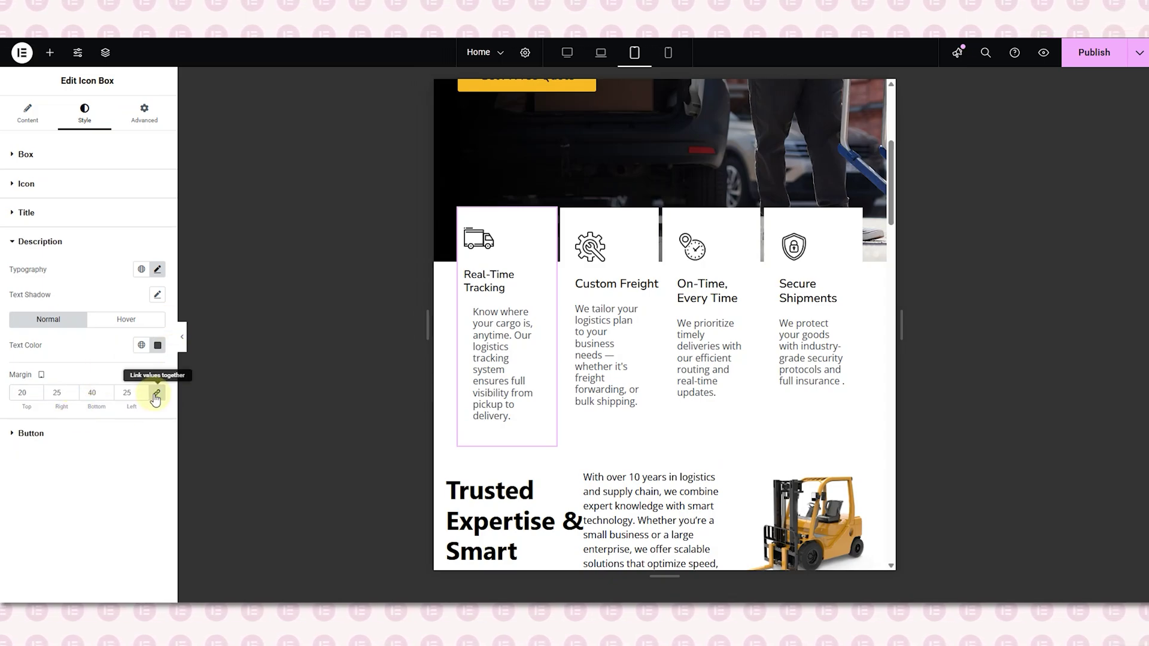
pyautogui.click(155, 398)
pyautogui.click(121, 392)
pyautogui.write('10')
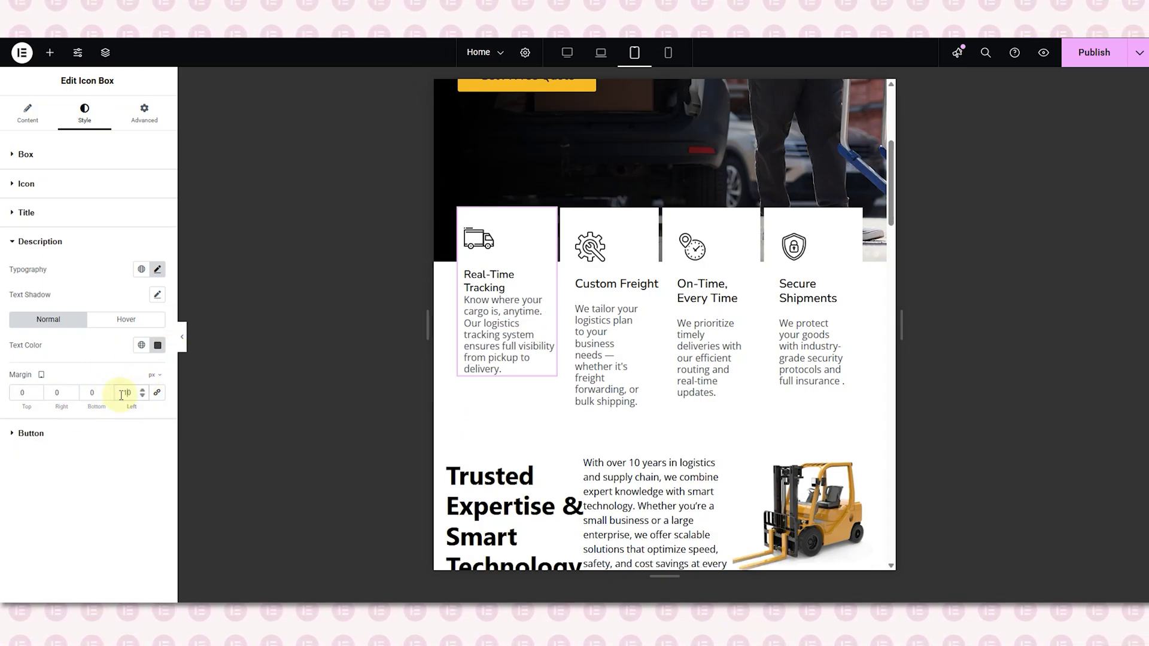
pyautogui.doubleClick(13, 392)
pyautogui.write('20')
pyautogui.click(56, 393)
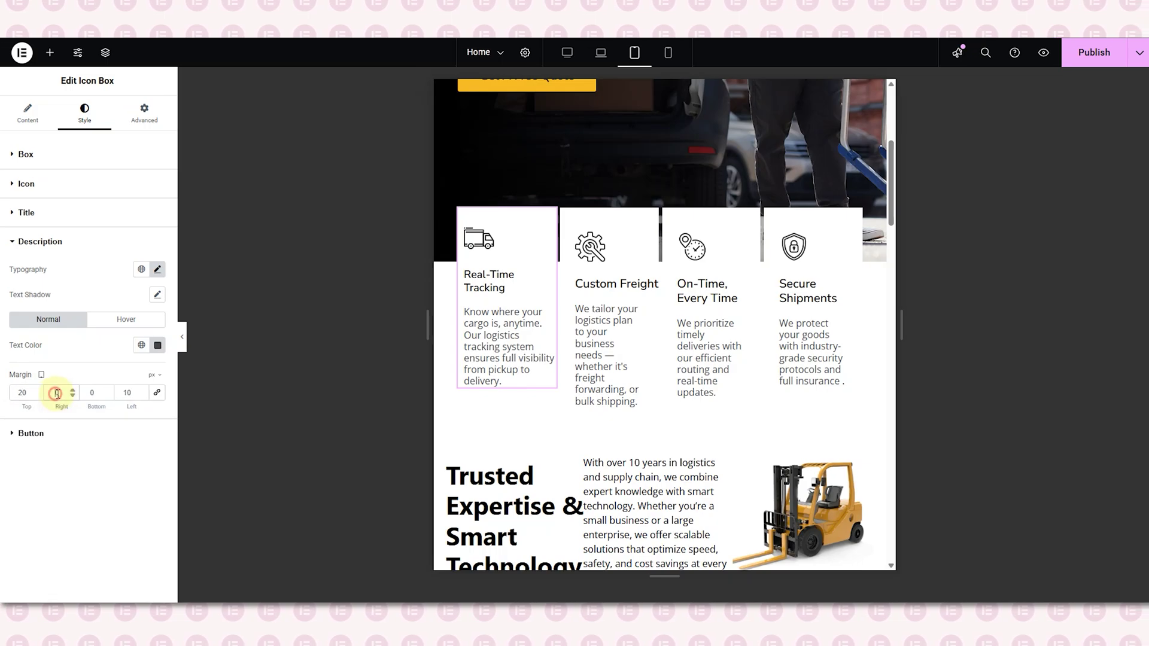
pyautogui.write('6')
pyautogui.click(90, 392)
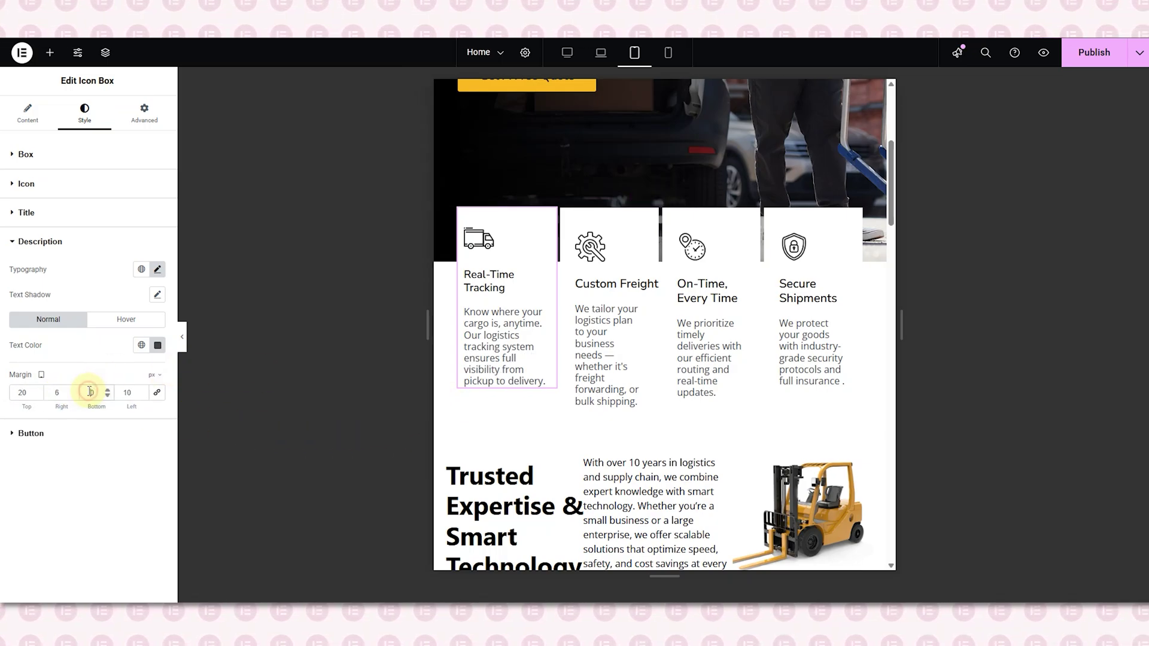
pyautogui.write('10')
pyautogui.write('20')
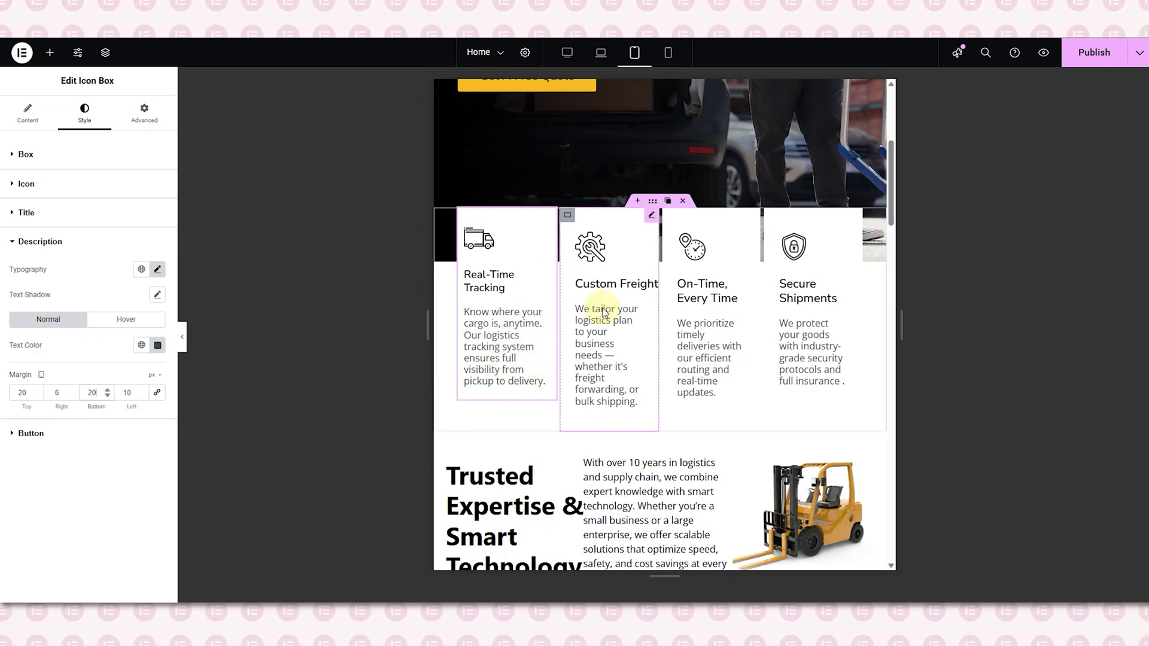
pyautogui.click(601, 311)
# Step: Unlink the Custom Freight icon margins, setting a 10 px left and 26 px top margin
pyautogui.click(84, 112)
pyautogui.click(26, 154)
pyautogui.click(26, 183)
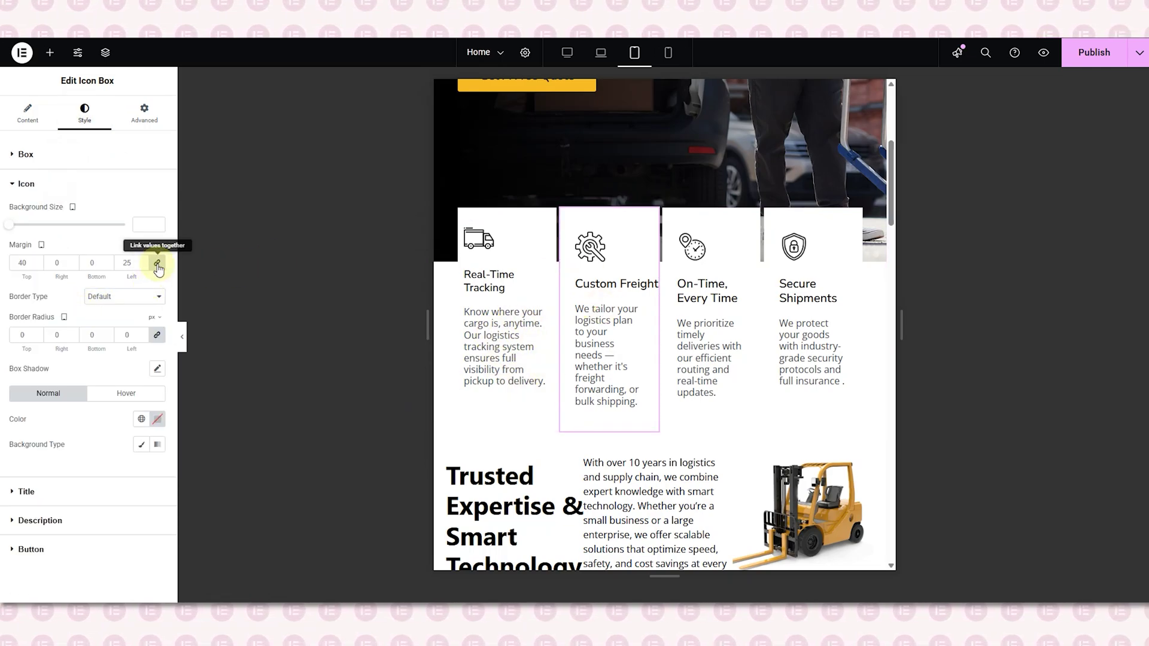
pyautogui.click(123, 264)
pyautogui.write('10')
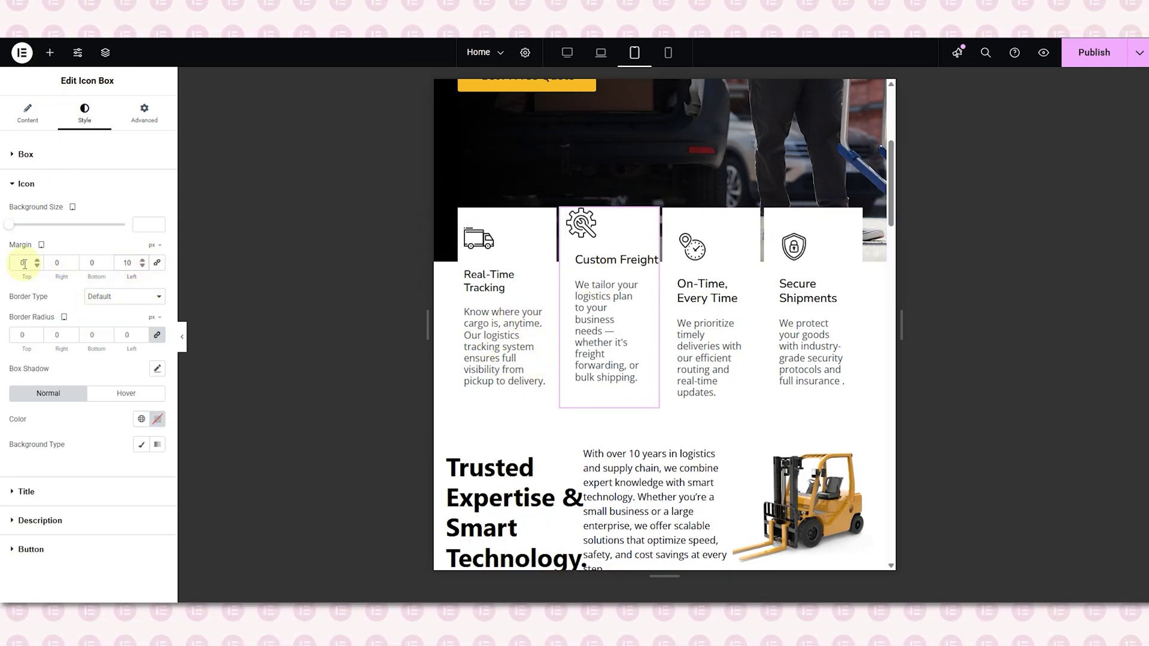
pyautogui.click(18, 263)
pyautogui.write('2')
pyautogui.press('Delete')
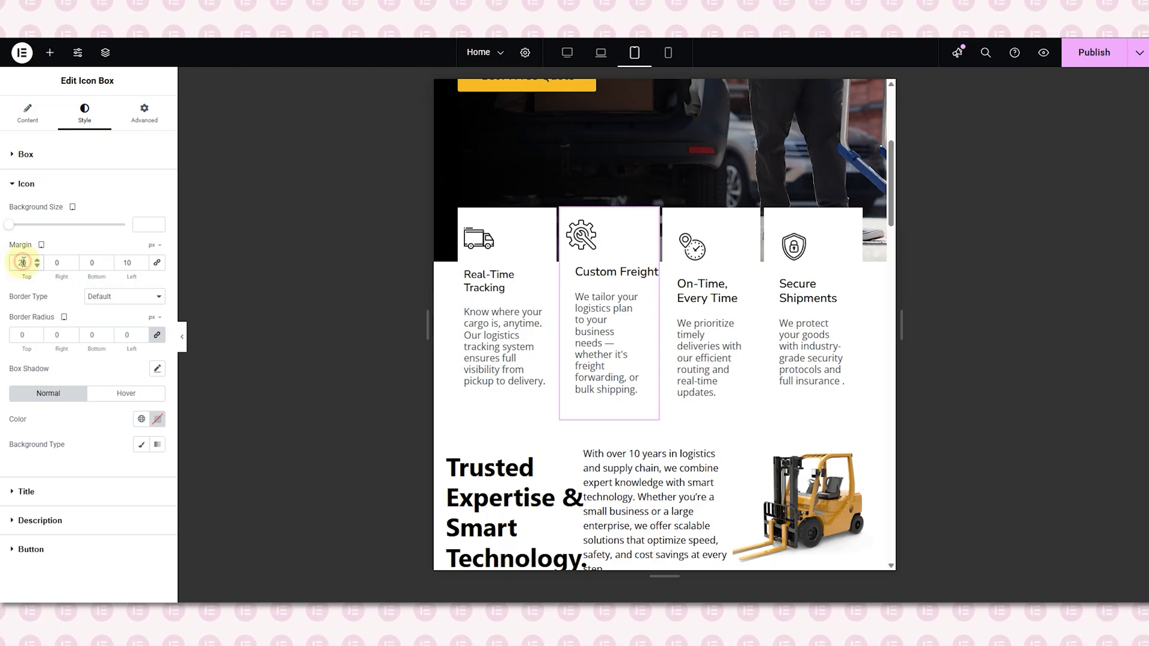
pyautogui.write('6')
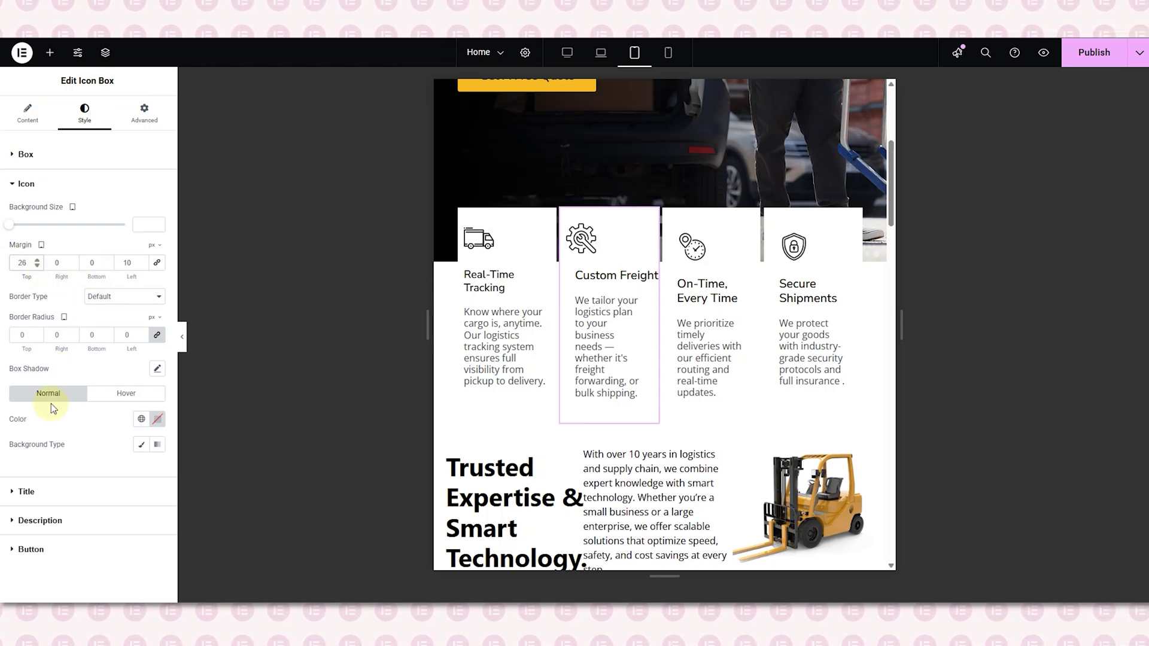
# Step: Set the Custom Freight title to 18 px with 20 top and 10 left margins
pyautogui.click(53, 492)
pyautogui.click(157, 241)
pyautogui.doubleClick(132, 335)
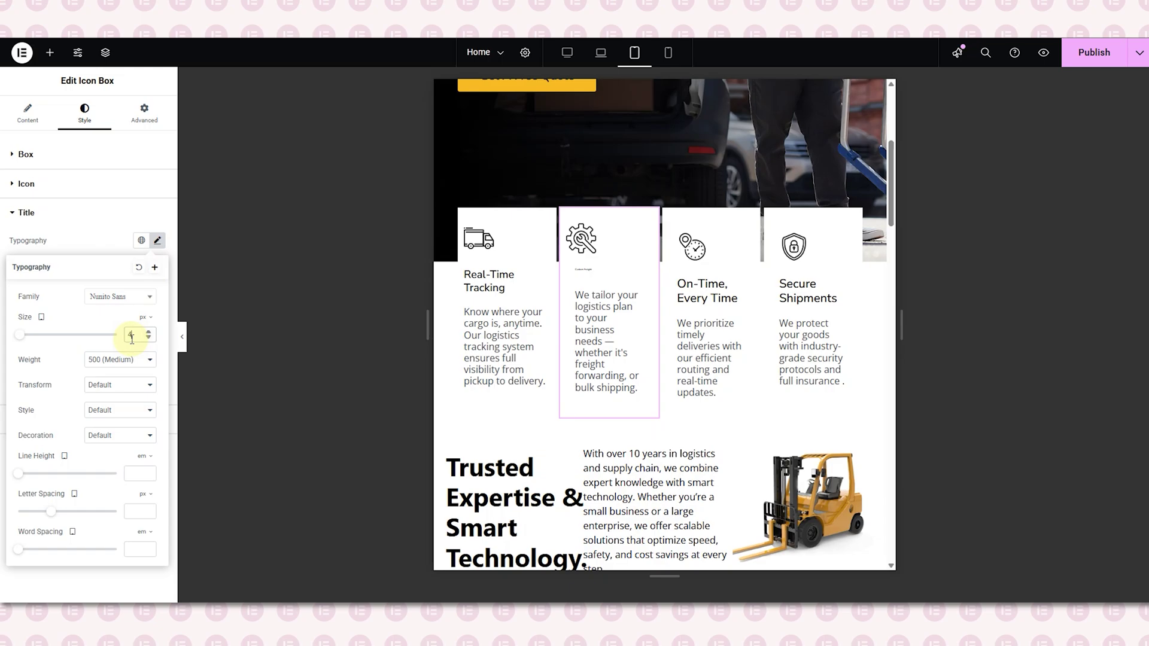
pyautogui.press('BackSpace')
pyautogui.write('18')
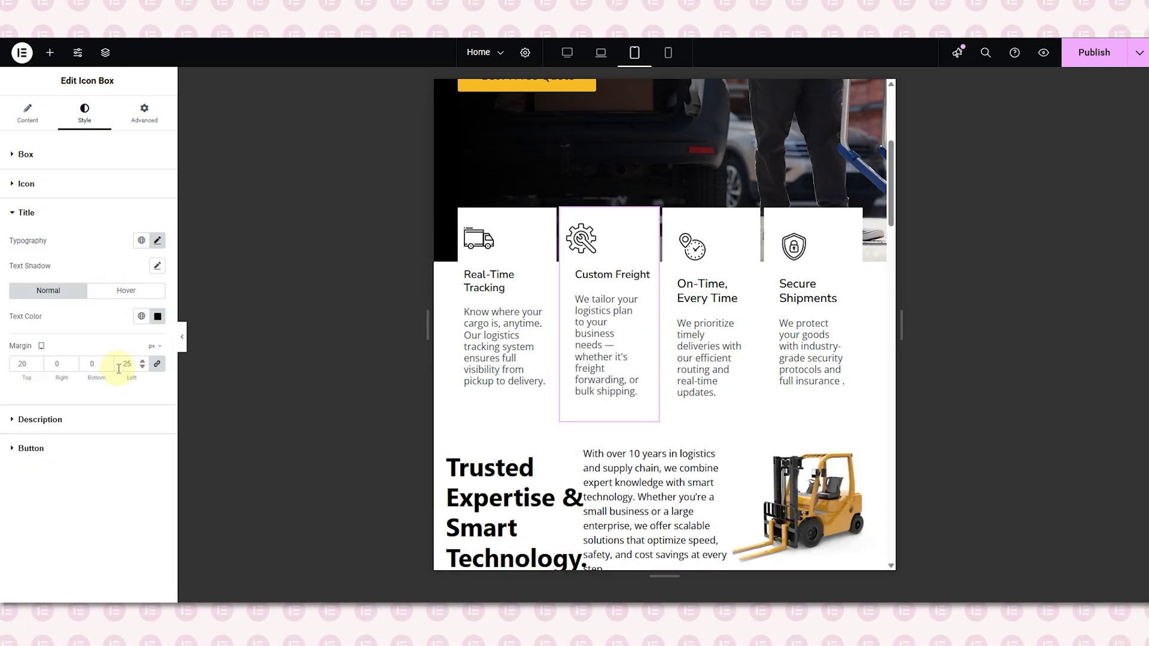
pyautogui.click(136, 366)
pyautogui.write('00')
pyautogui.click(13, 364)
pyautogui.write('2')
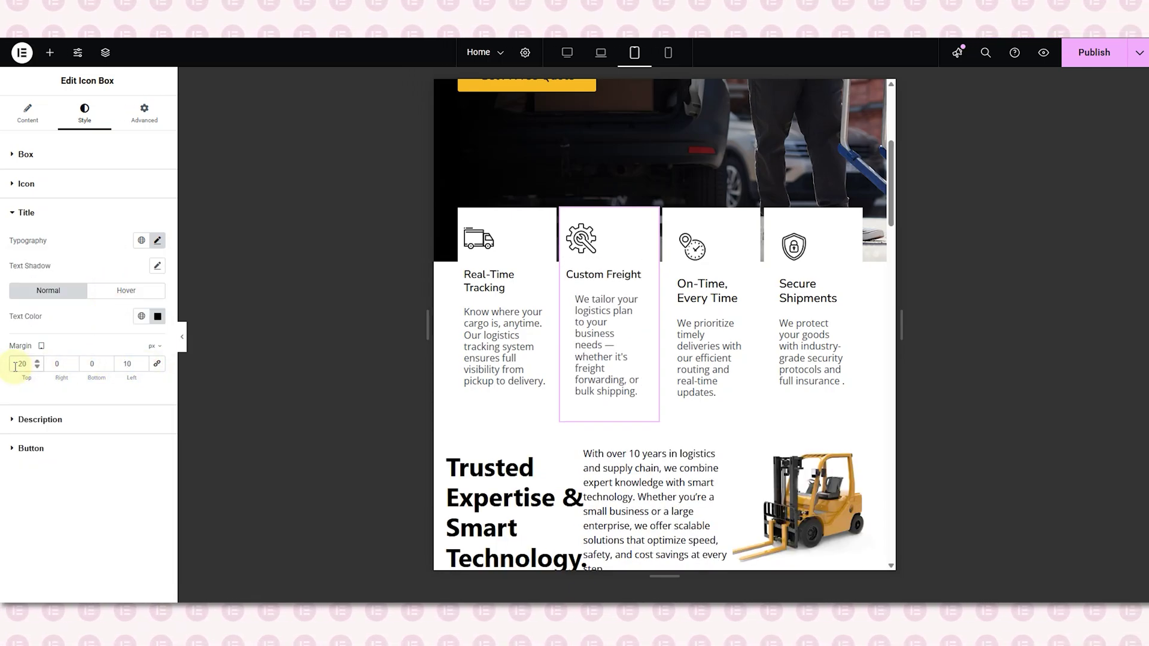
# Step: Set the description margins to 10 left, 6 right and 20 bottom, then select the top value
pyautogui.click(60, 420)
pyautogui.click(157, 269)
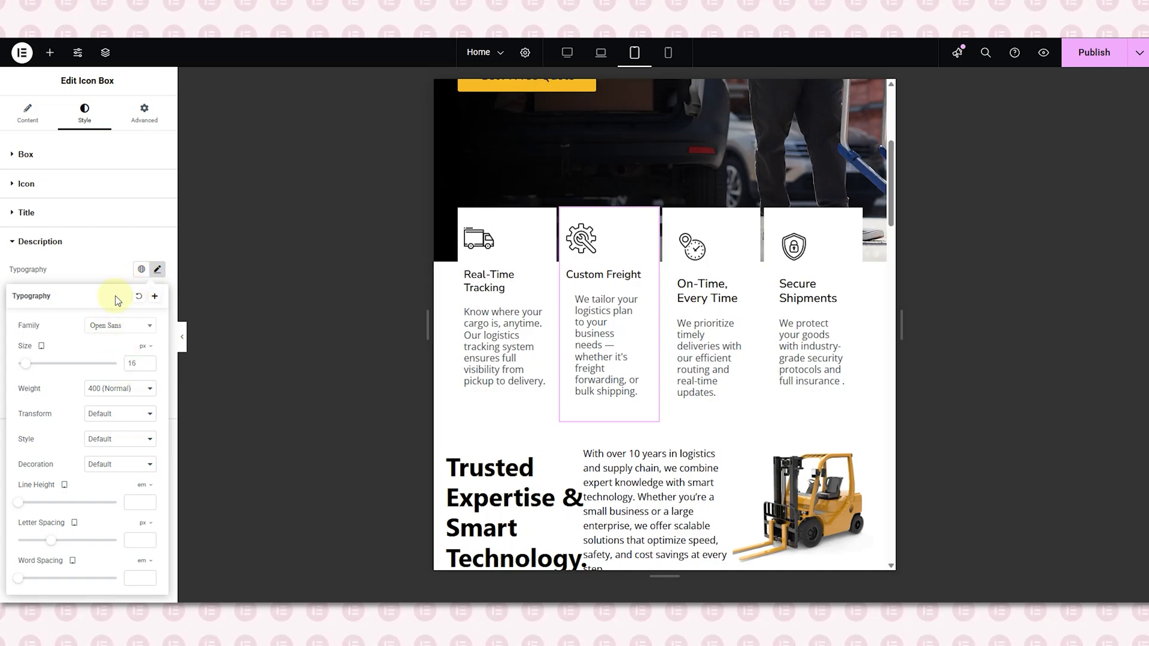
pyautogui.click(157, 269)
pyautogui.click(124, 394)
pyautogui.write('010')
pyautogui.click(92, 393)
pyautogui.write('20')
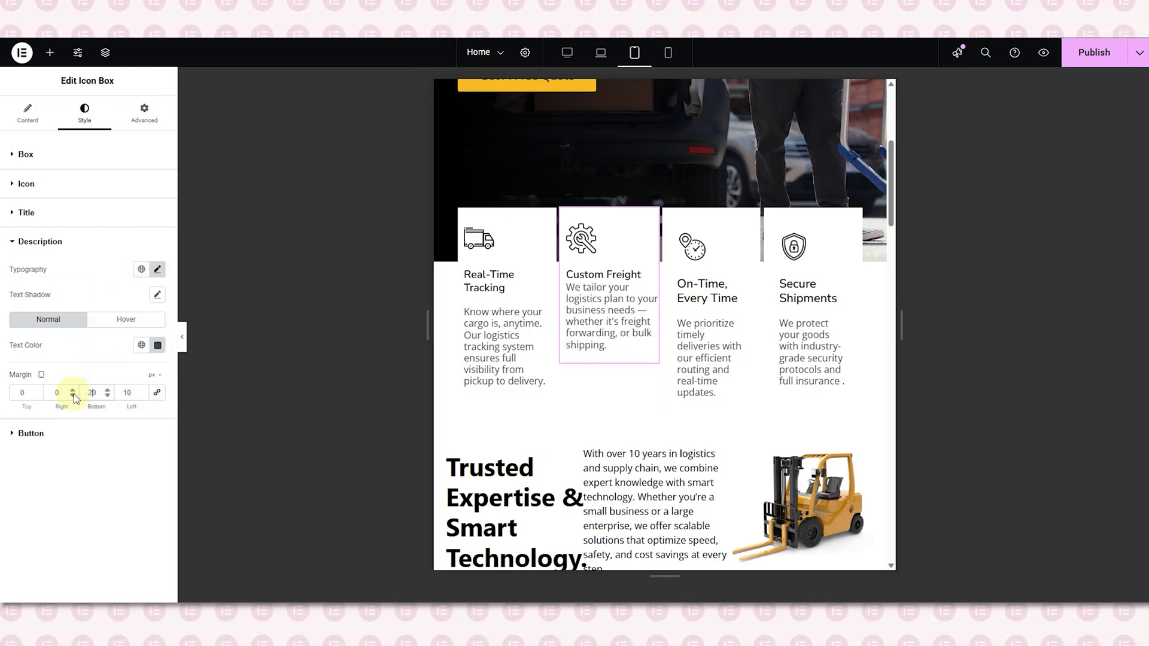
pyautogui.write('6')
pyautogui.doubleClick(18, 392)
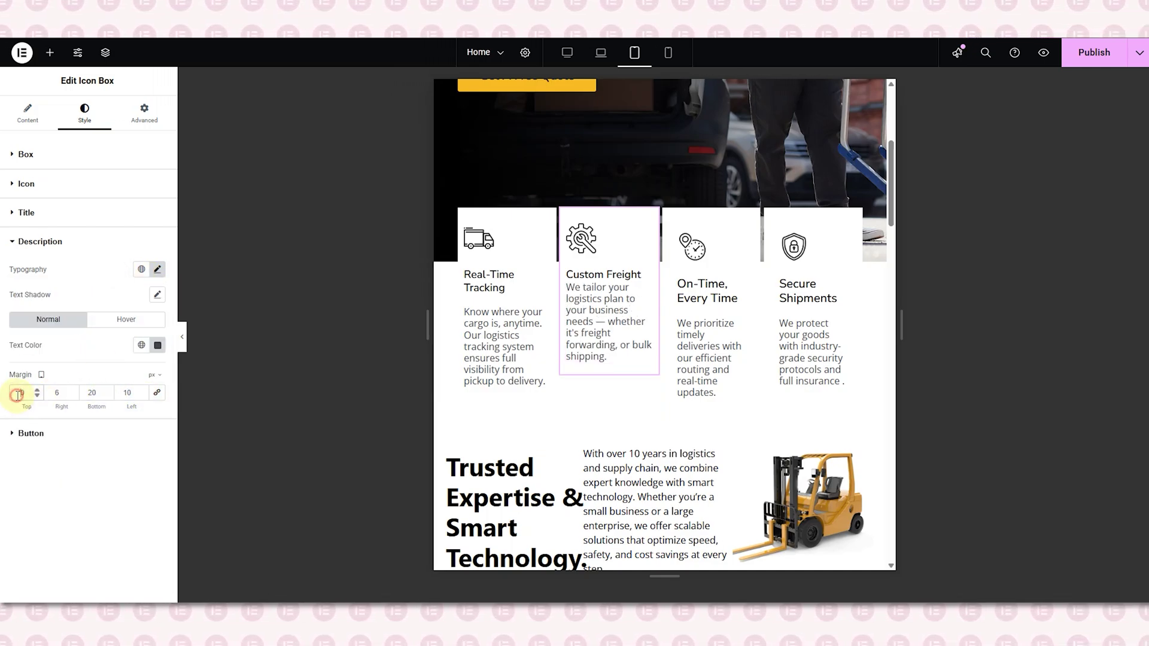
# Step: Finish the 20 px description top margin, then give the On-Time icon 26 top, 10 left margins
pyautogui.write('20')
pyautogui.click(694, 326)
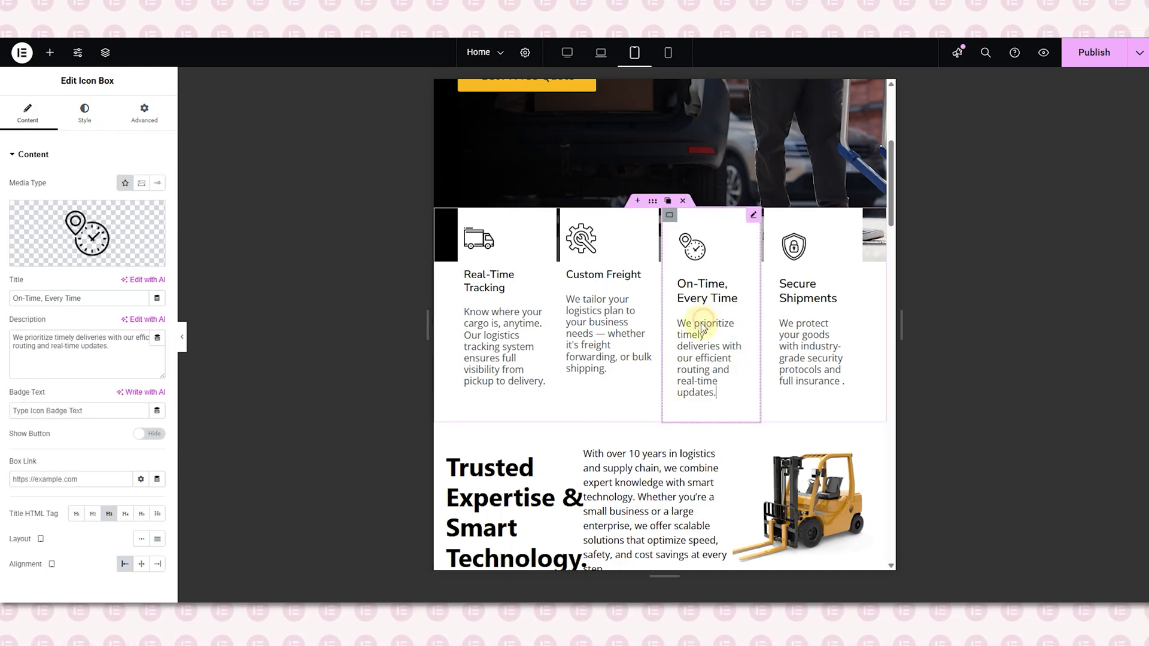
pyautogui.click(85, 113)
pyautogui.click(63, 191)
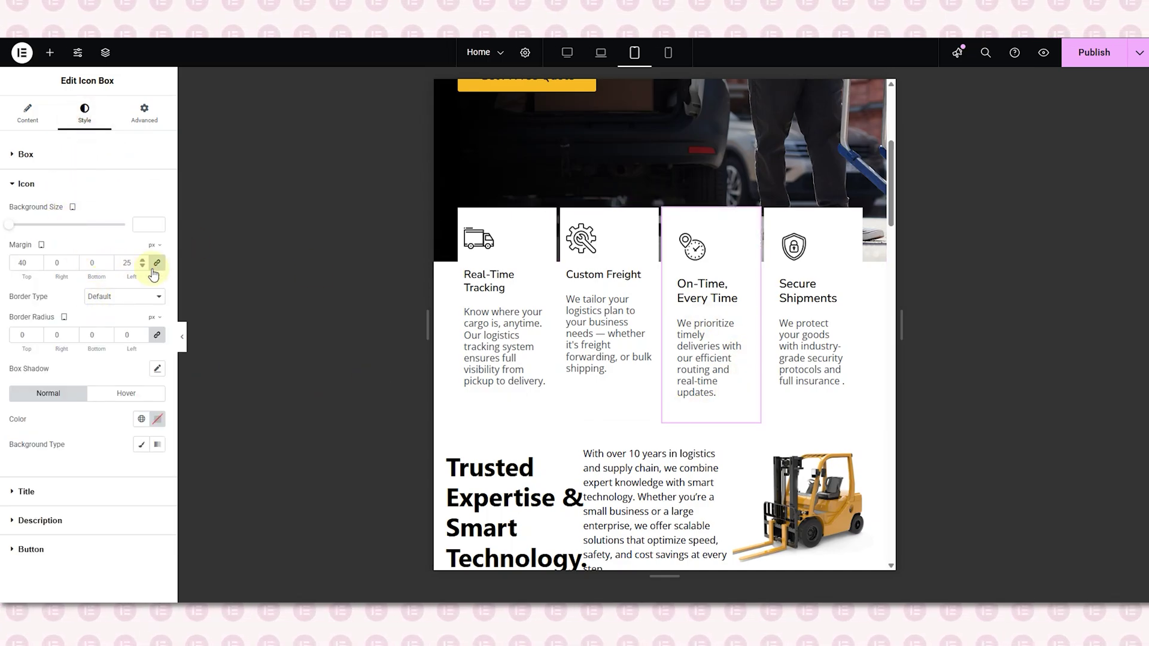
pyautogui.click(129, 263)
pyautogui.write('10')
pyautogui.doubleClick(39, 268)
pyautogui.write('26')
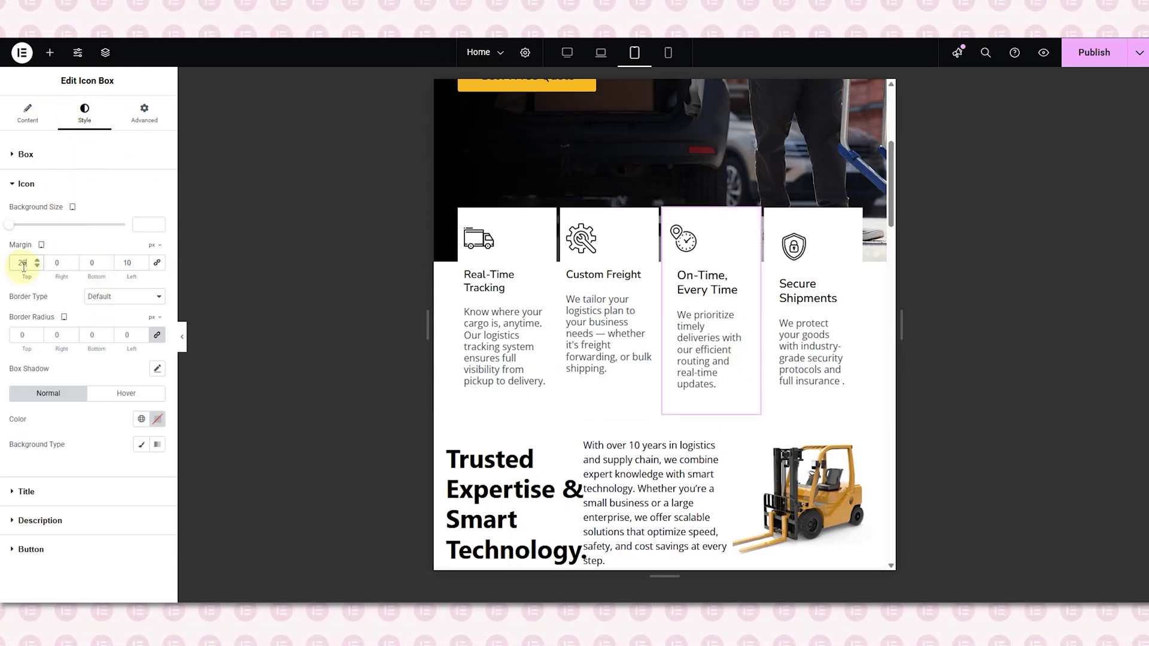
pyautogui.click(56, 185)
pyautogui.click(59, 189)
# Step: Reduce the On-Time title's font size and give it a 10 px left margin
pyautogui.click(59, 183)
pyautogui.click(56, 212)
pyautogui.click(157, 236)
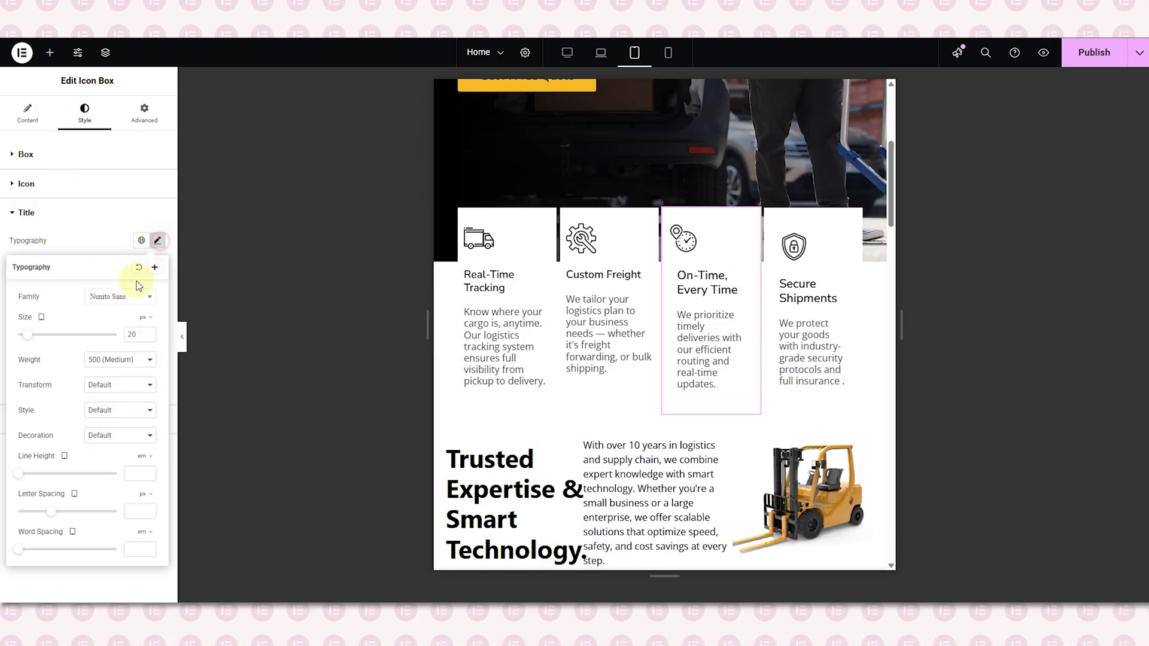
pyautogui.scroll(-3, 147, 327)
pyautogui.click(106, 224)
pyautogui.click(149, 359)
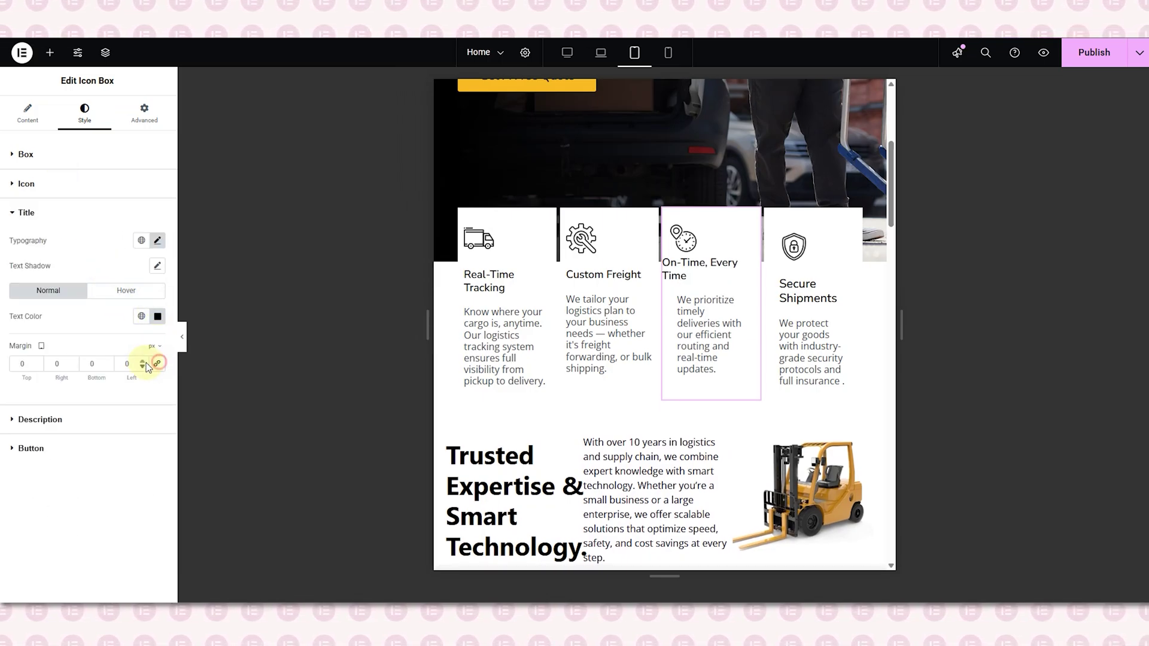
pyautogui.click(127, 363)
pyautogui.write('10')
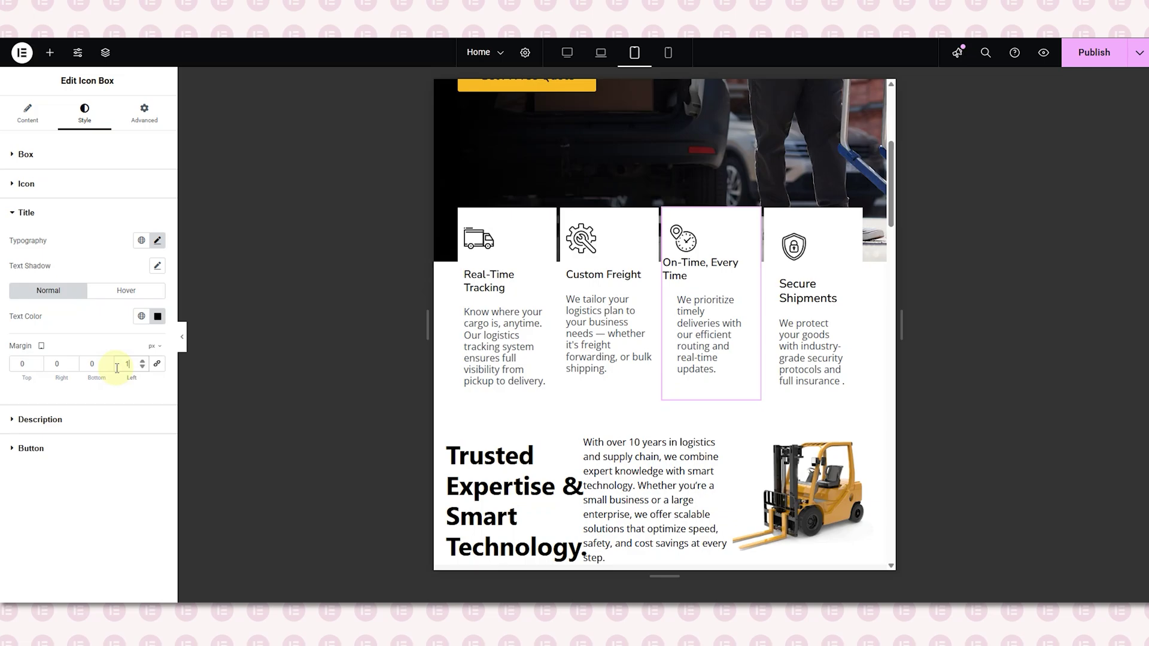
pyautogui.click(40, 419)
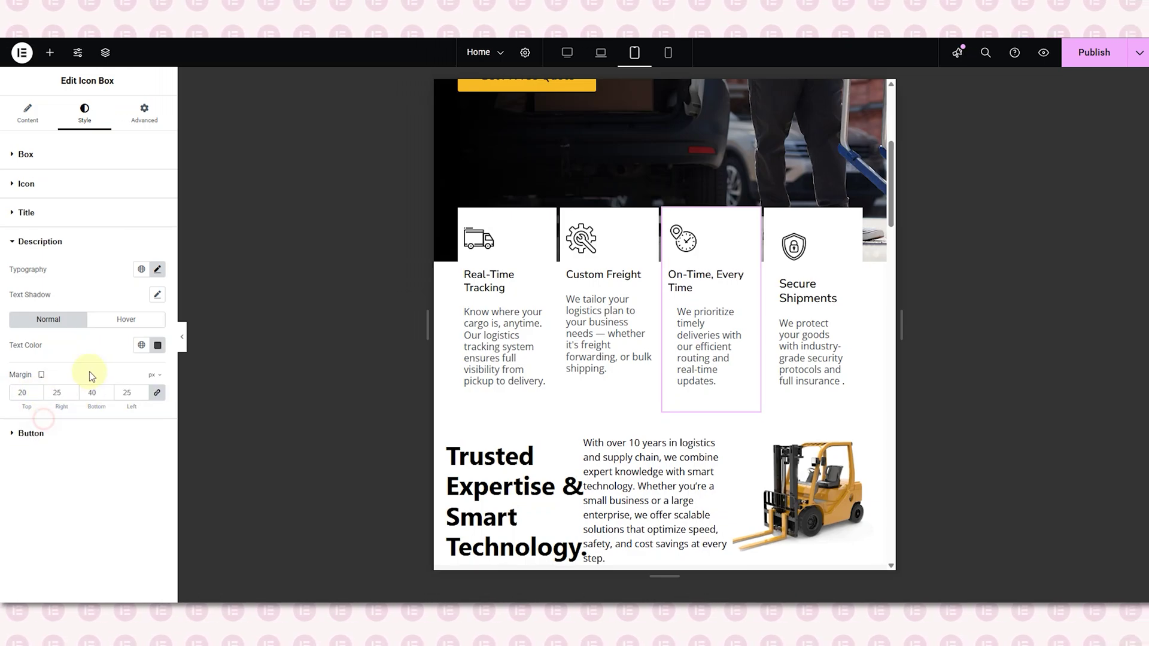
# Step: Set the On-Time description margins to 20 top, 6 right, 20 bottom
pyautogui.click(156, 392)
pyautogui.click(91, 393)
pyautogui.write('20')
pyautogui.click(56, 392)
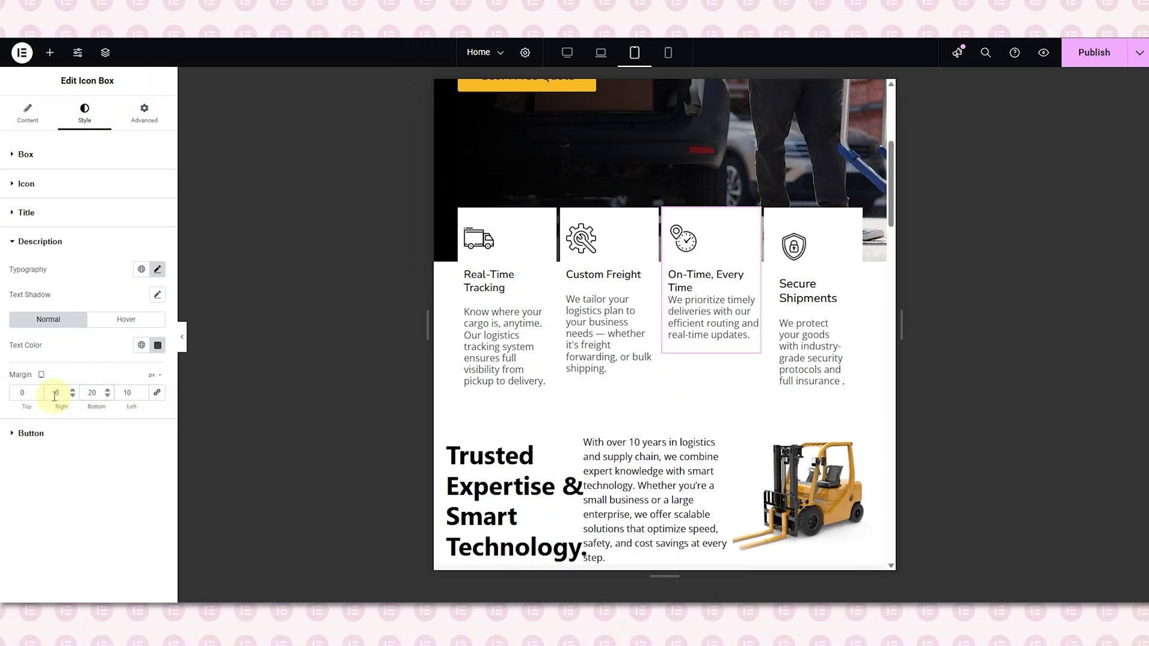
pyautogui.write('6')
pyautogui.click(21, 395)
pyautogui.write('20')
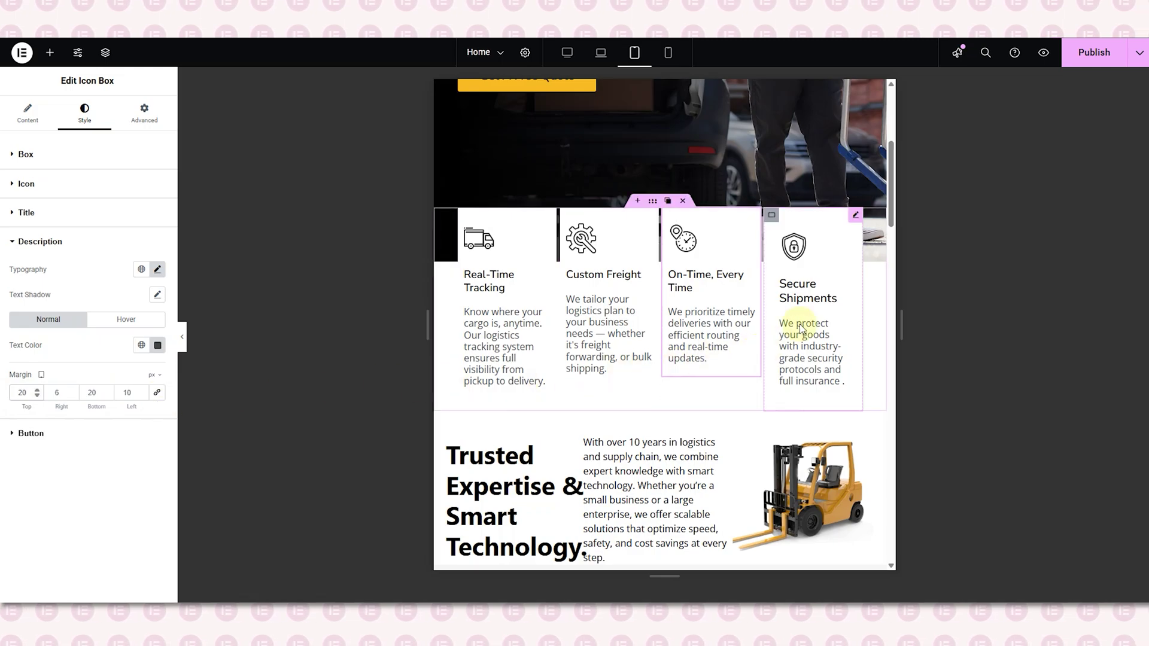
pyautogui.click(784, 300)
# Step: Give the Secure Shipments icon a 25 px top and 10 px left margin
pyautogui.click(89, 123)
pyautogui.click(25, 154)
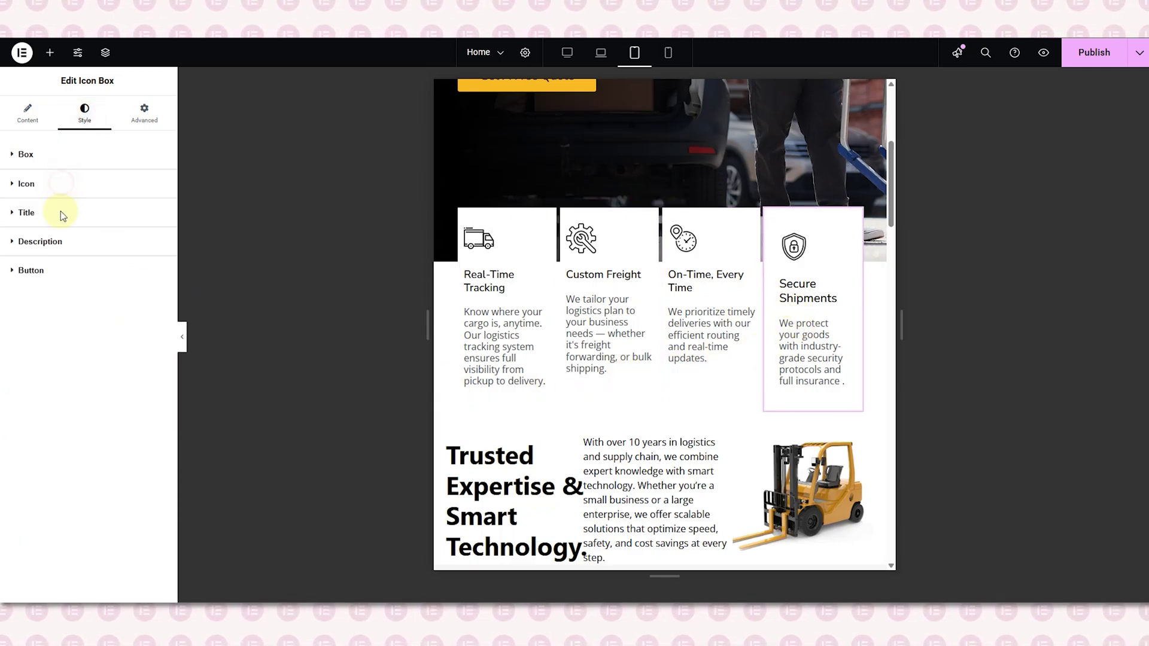
pyautogui.click(26, 183)
pyautogui.click(127, 262)
pyautogui.write('10')
pyautogui.click(22, 262)
pyautogui.write('25')
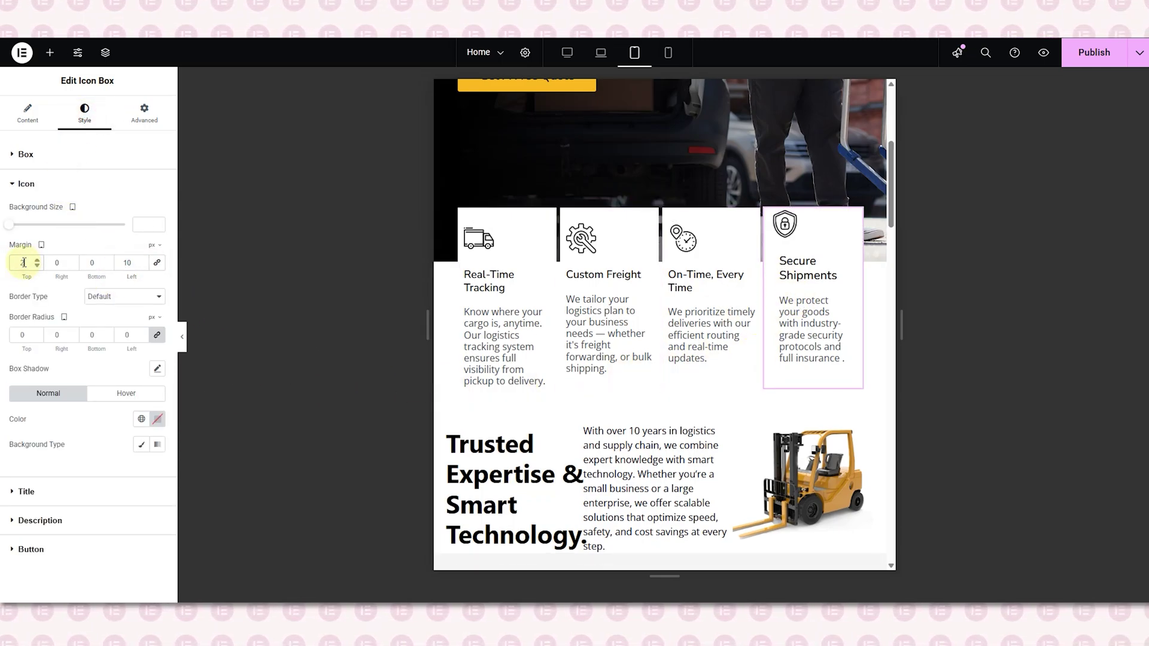
pyautogui.click(26, 183)
# Step: Adjust the Secure Shipments title margins, including a 10 px left margin
pyautogui.click(26, 212)
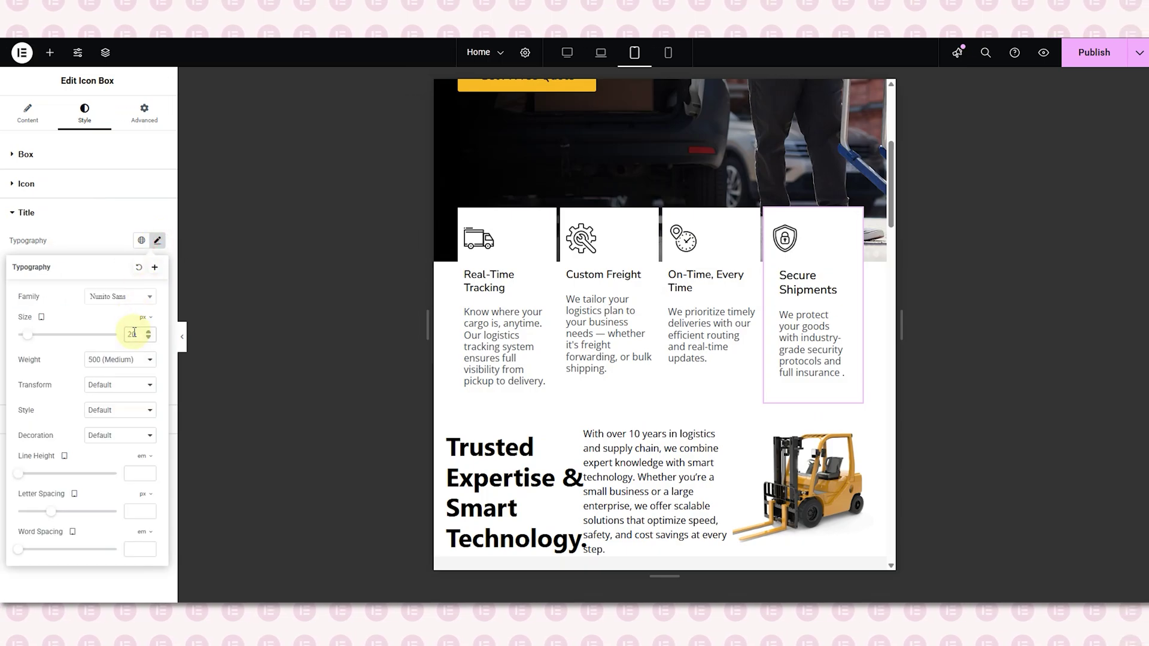
pyautogui.click(84, 222)
pyautogui.click(84, 215)
pyautogui.click(124, 363)
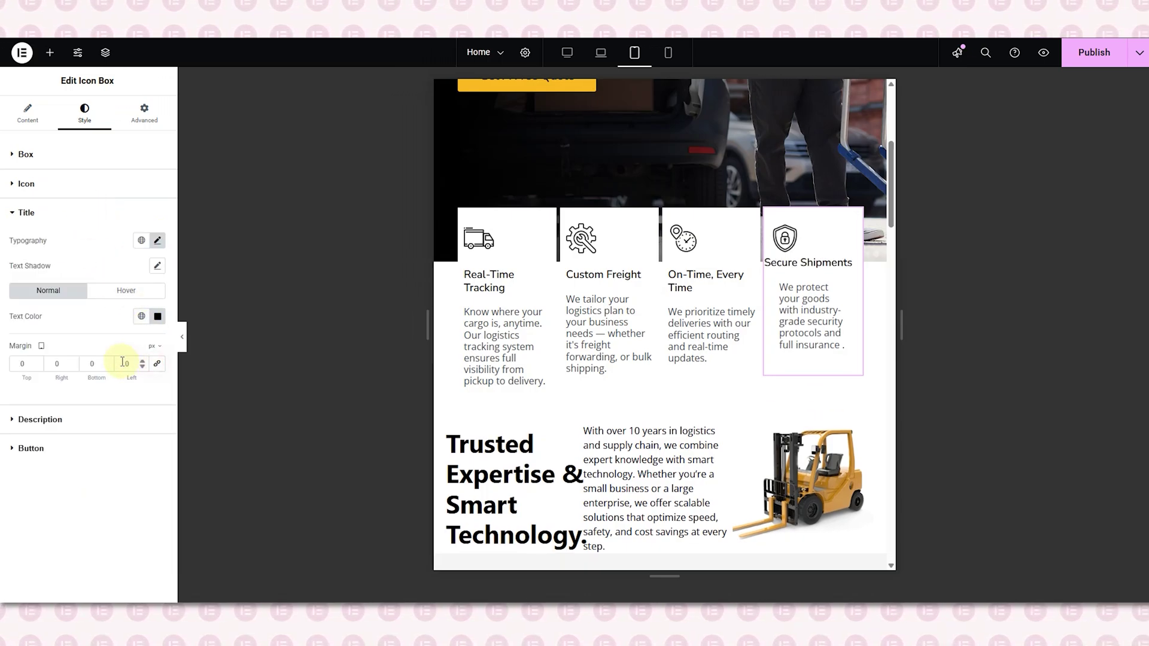
pyautogui.write('10')
pyautogui.write('20')
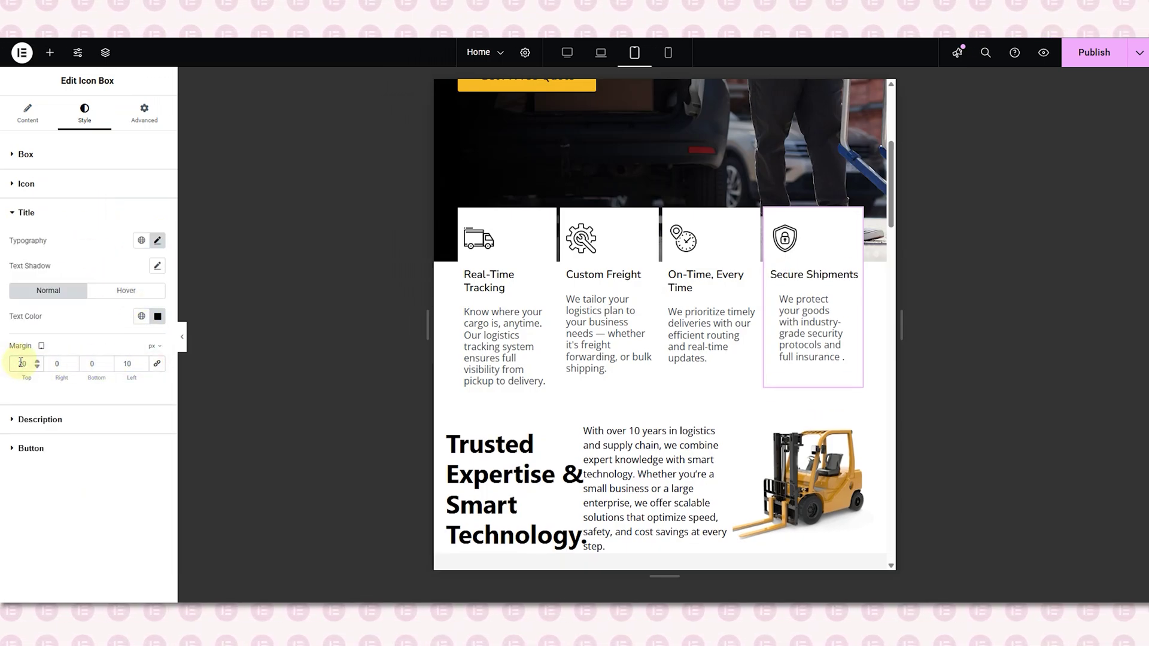
# Step: Set the description margins to 20/6/20/10, then scroll up the live homepage
pyautogui.click(58, 431)
pyautogui.click(123, 392)
pyautogui.write('10')
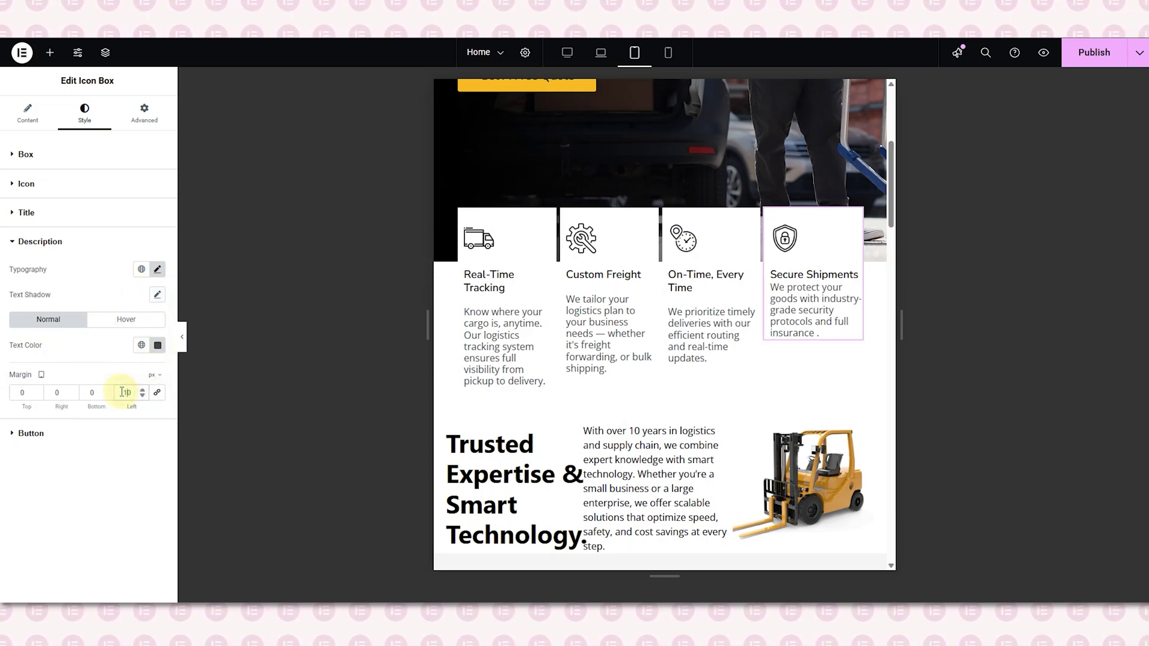
pyautogui.click(88, 393)
pyautogui.write('20')
pyautogui.click(56, 392)
pyautogui.write('6')
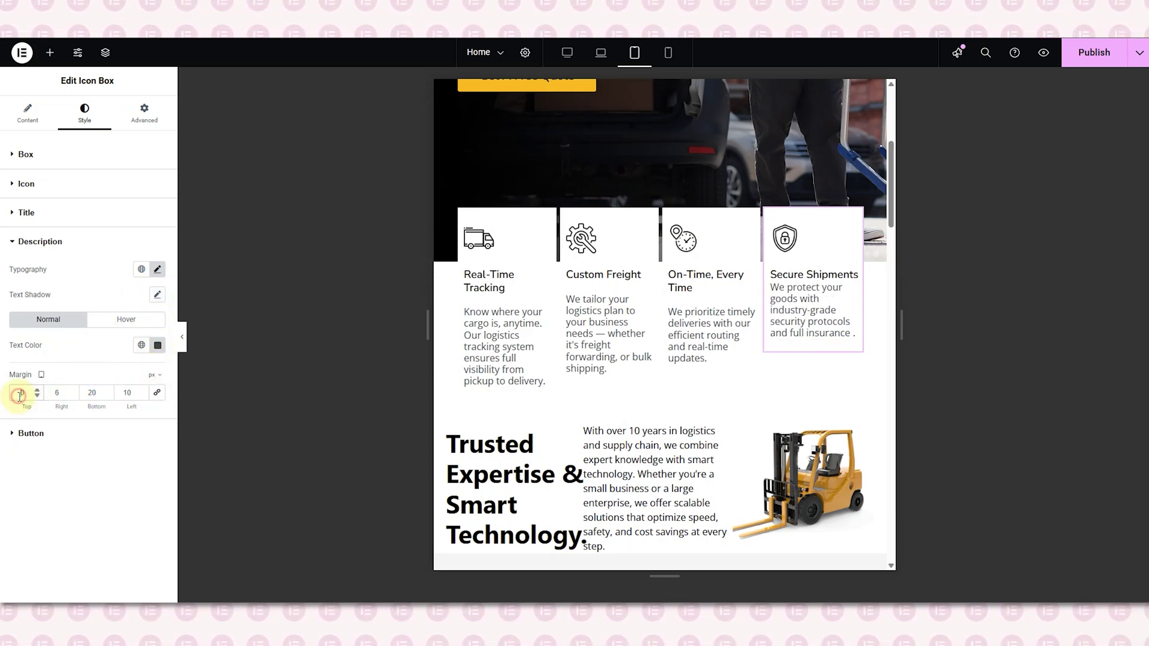
pyautogui.write('20')
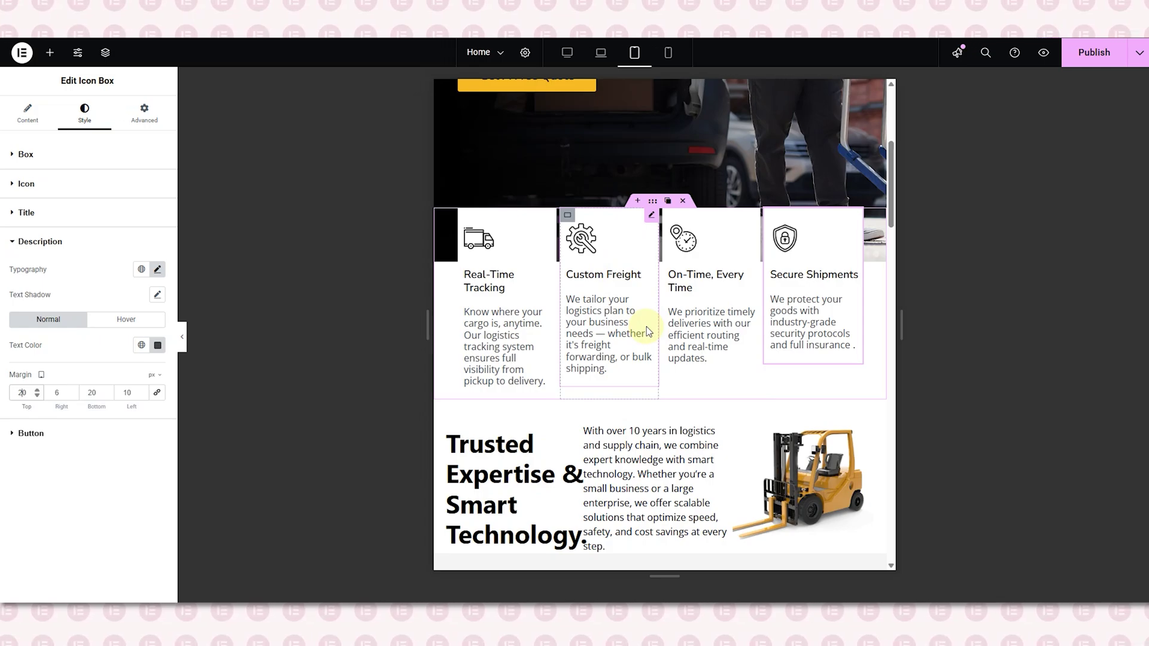
pyautogui.scroll(1, 646, 328)
pyautogui.scroll(5, 646, 326)
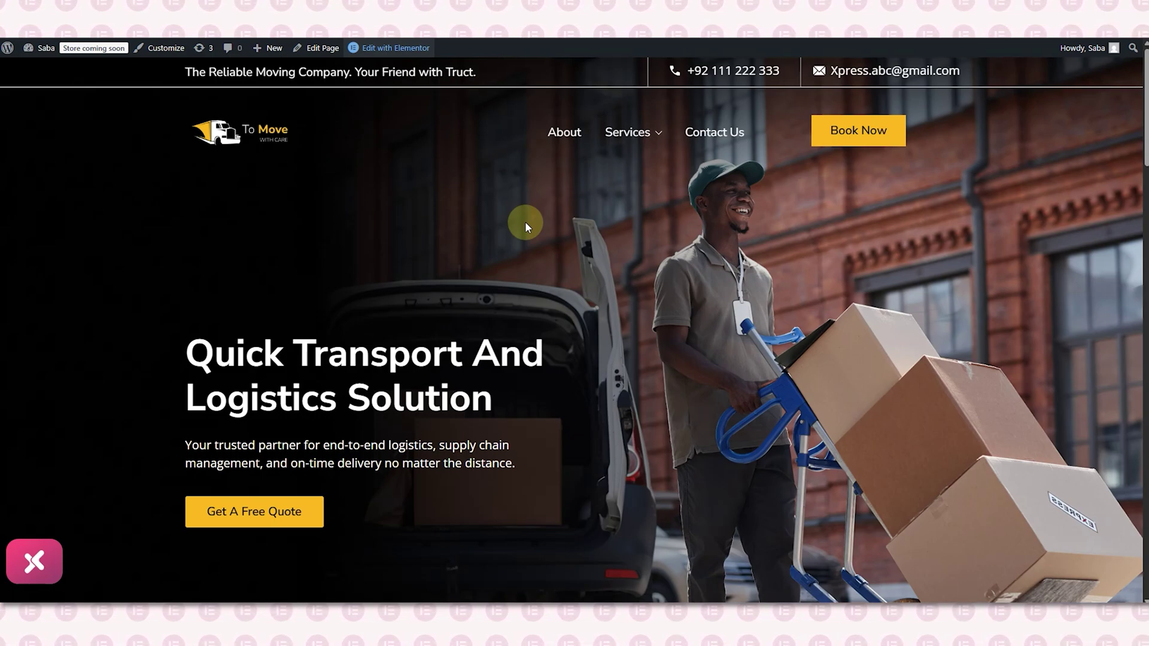
# Step: Open Chrome DevTools and emulate an iPad Mini at 75% zoom
pyautogui.rightClick(524, 222)
pyautogui.click(589, 510)
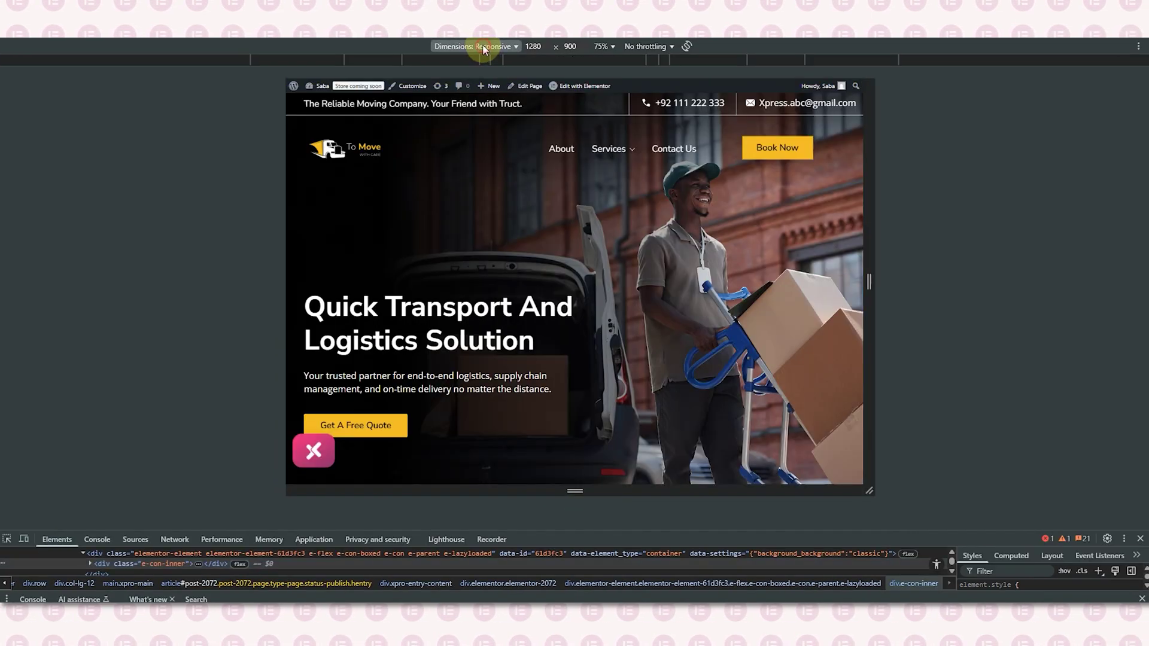
pyautogui.click(487, 46)
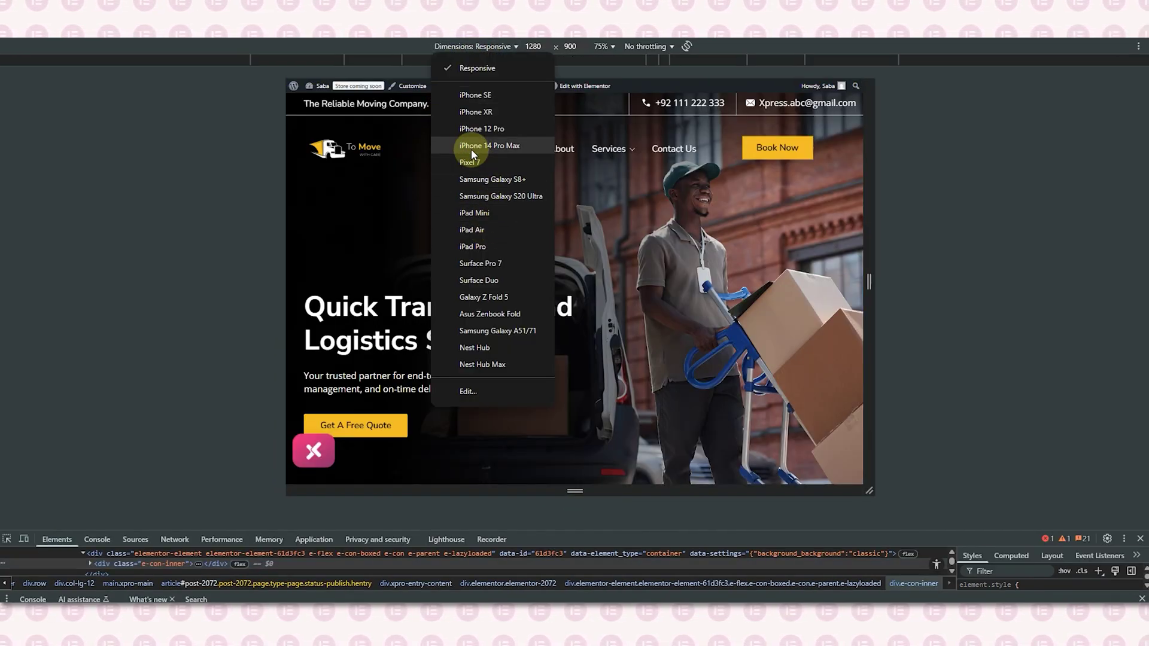
pyautogui.click(479, 212)
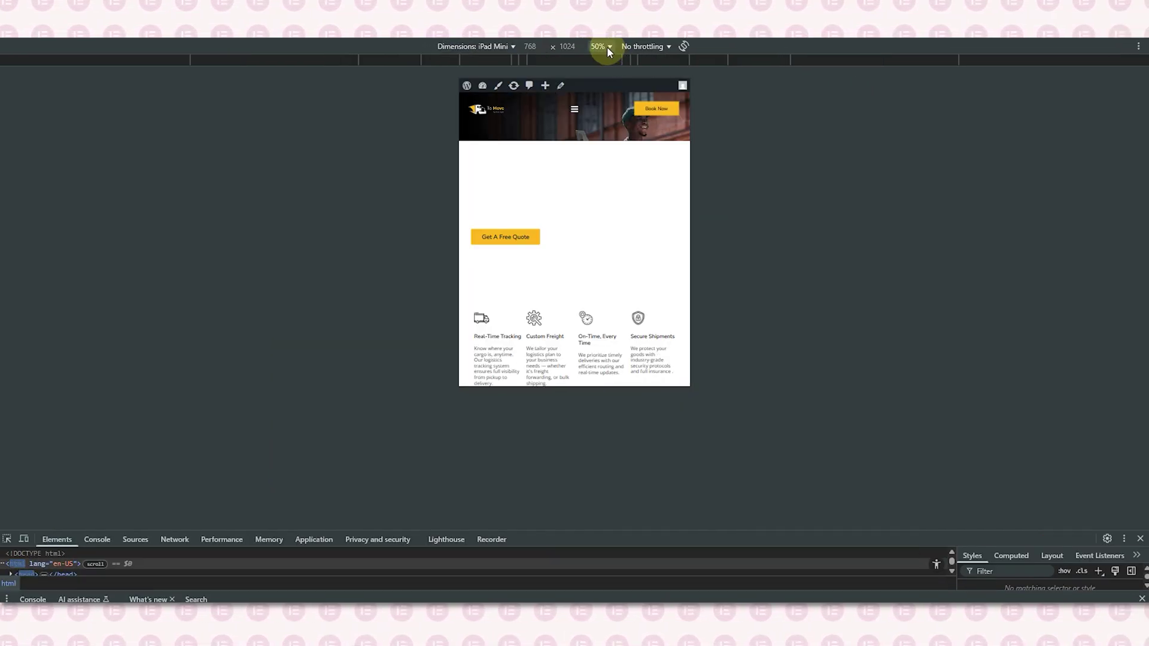
pyautogui.click(602, 48)
pyautogui.click(610, 87)
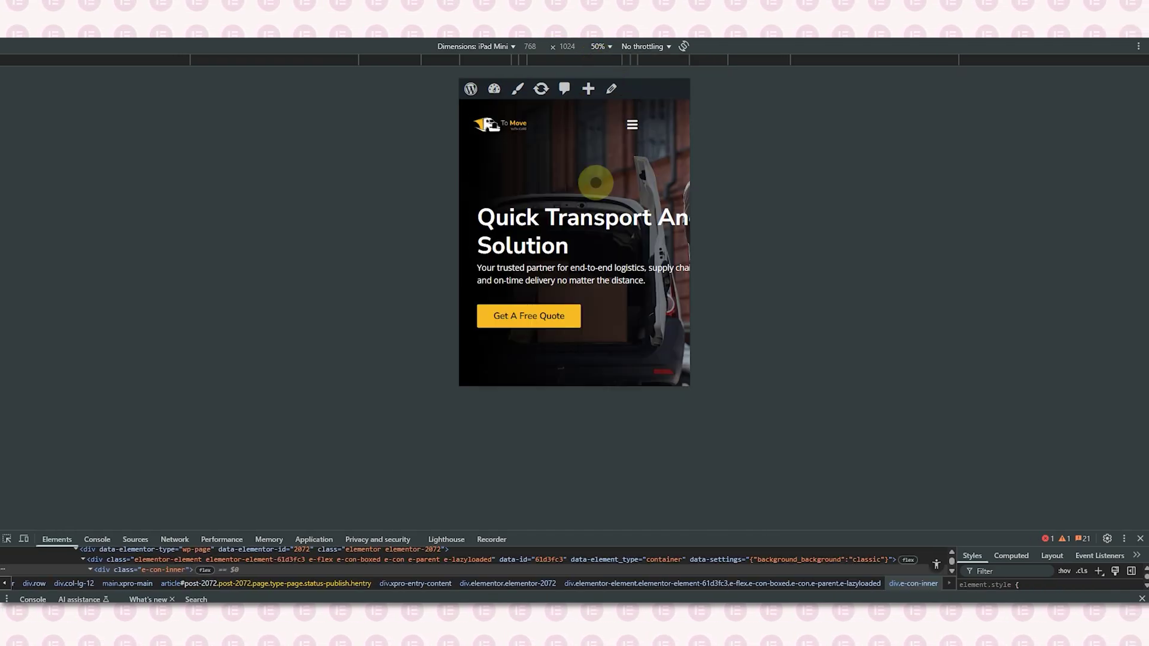
# Step: Scroll through the emulated page and select the hero heading
pyautogui.scroll(-3, 605, 275)
pyautogui.scroll(2, 605, 275)
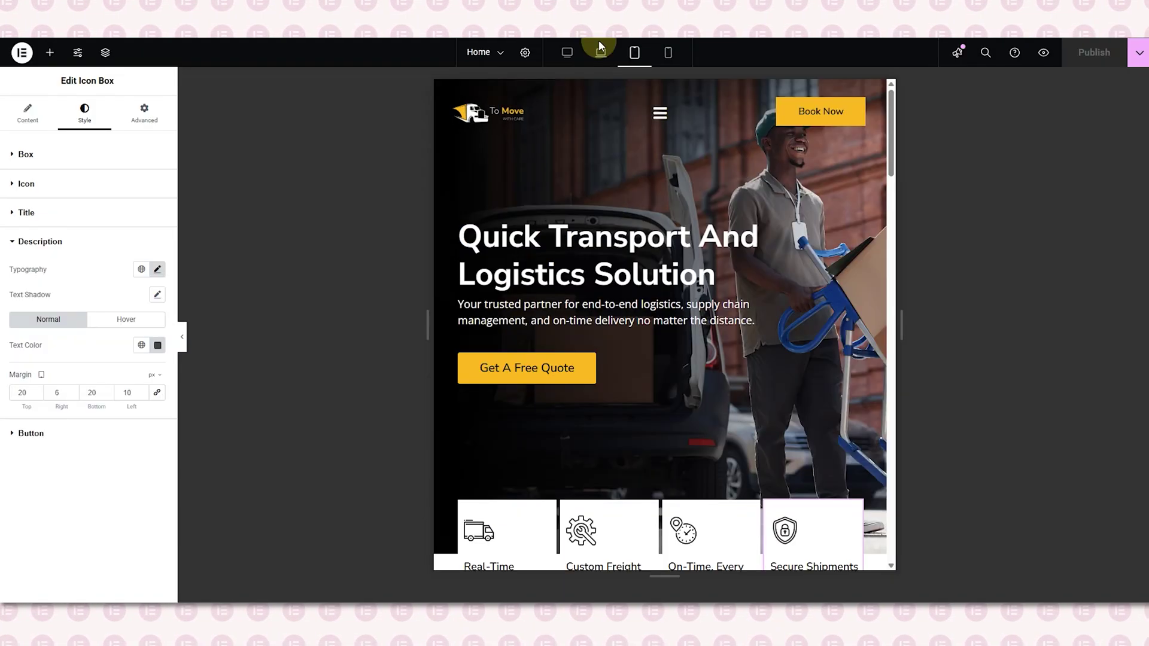
pyautogui.click(508, 210)
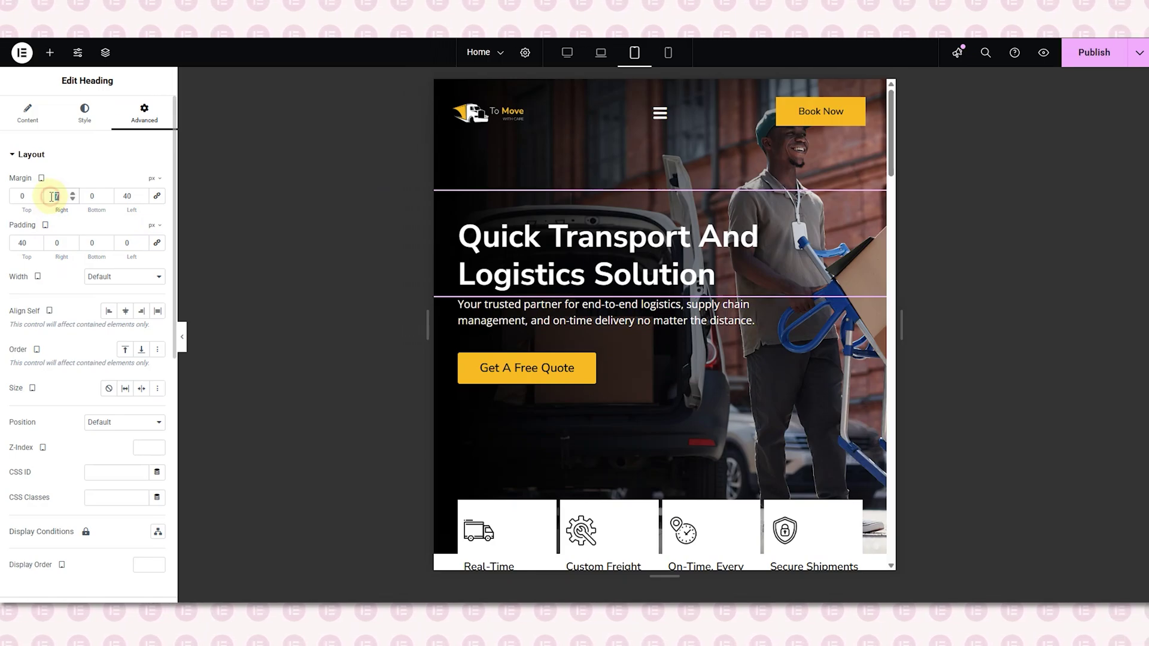
# Step: Select the hero subtitle's right padding value (180 px) in the tablet layout
pyautogui.click(538, 314)
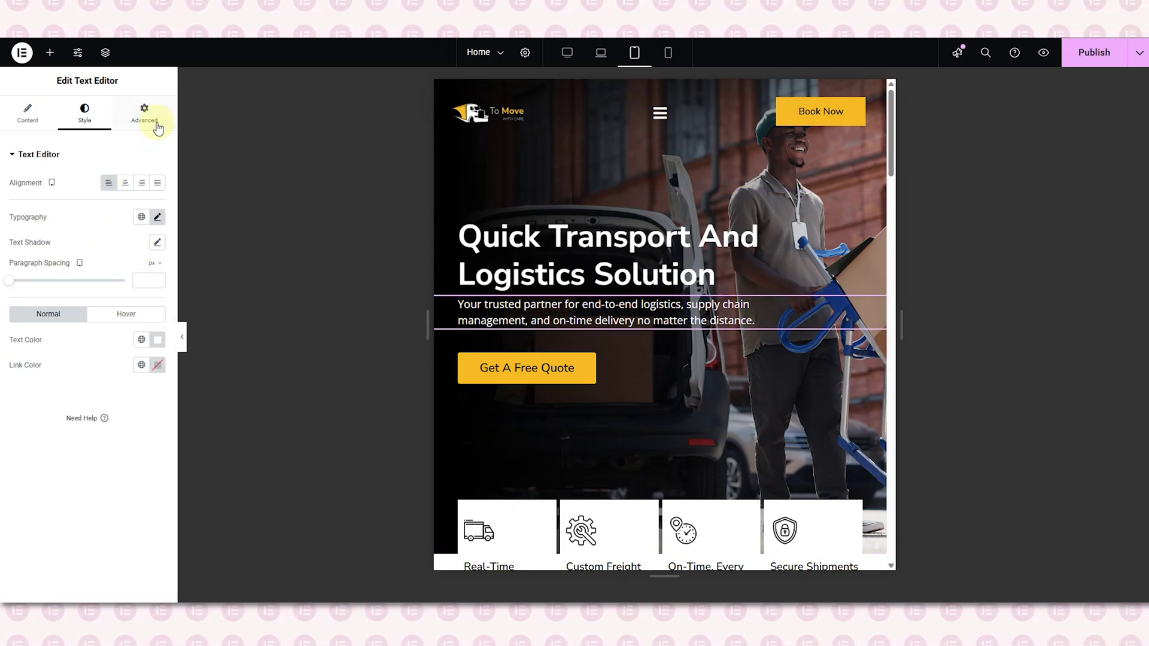
pyautogui.click(144, 114)
pyautogui.doubleClick(57, 243)
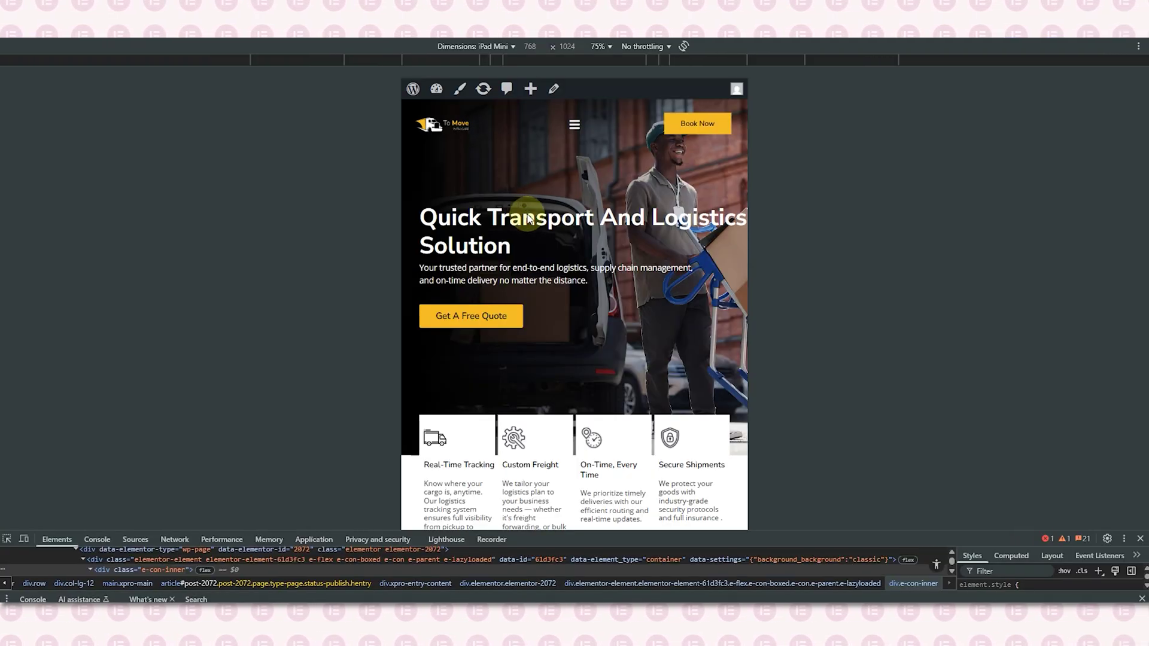
# Step: Reload the iPad Mini preview and scroll through it to check the two-line heading
pyautogui.hotkey('ctrl', 'r')
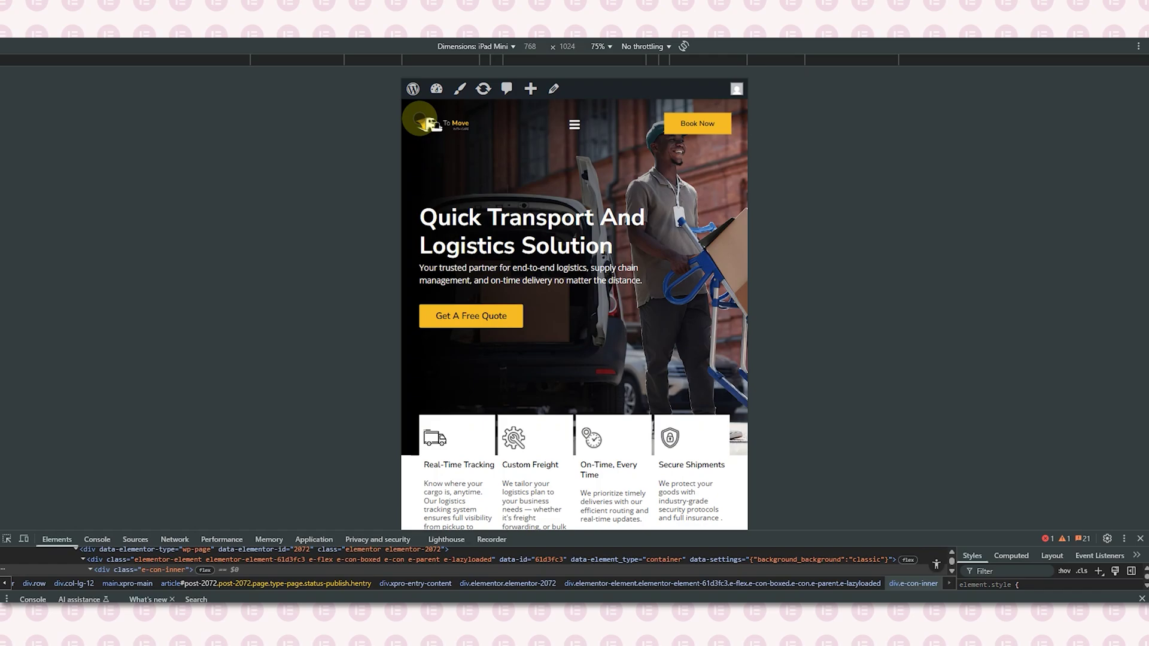
pyautogui.scroll(-4, 419, 160)
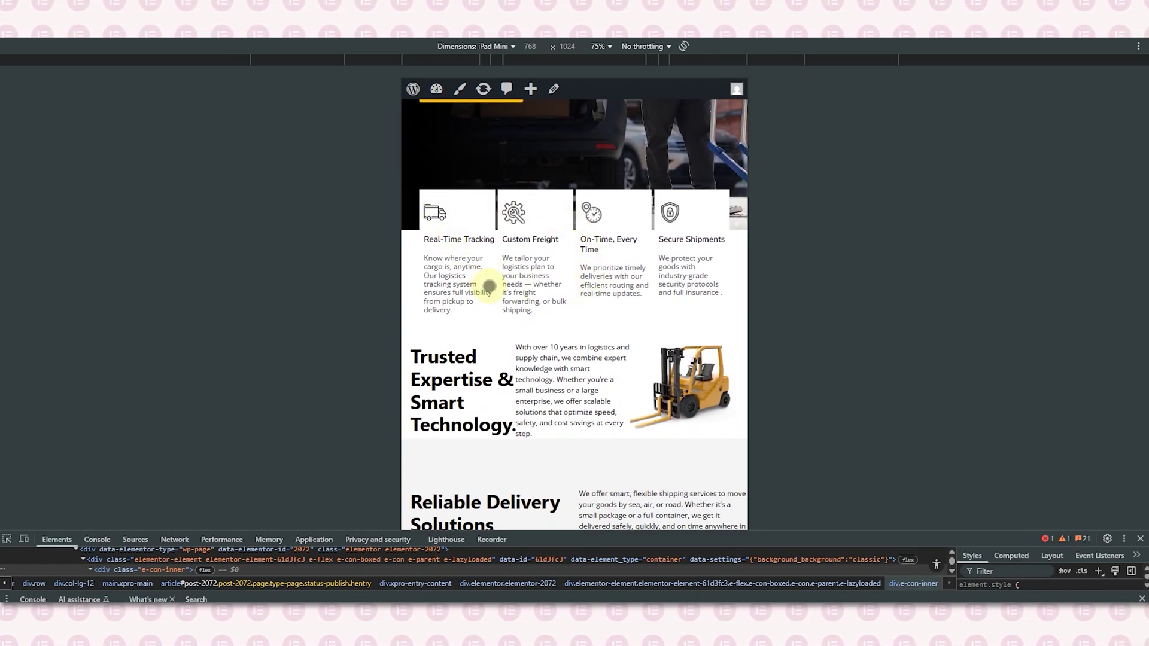
pyautogui.scroll(3, 526, 289)
pyautogui.scroll(1, 530, 284)
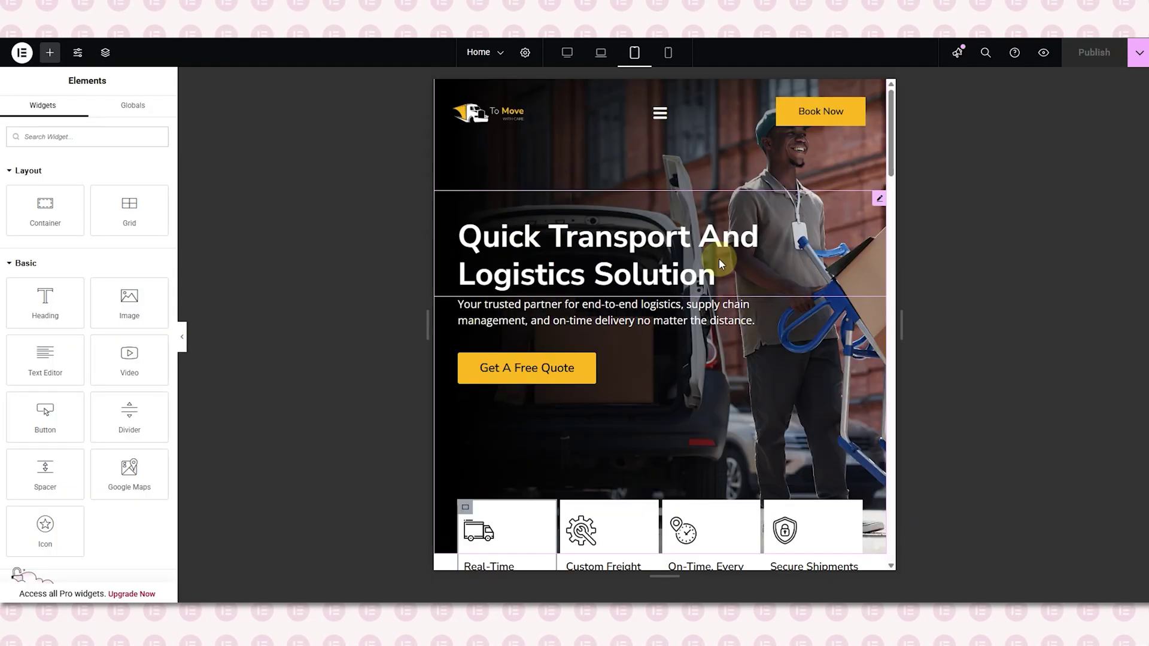
# Step: Switch the editor to Mobile view and scroll through the stacked feature cards and back
pyautogui.click(669, 53)
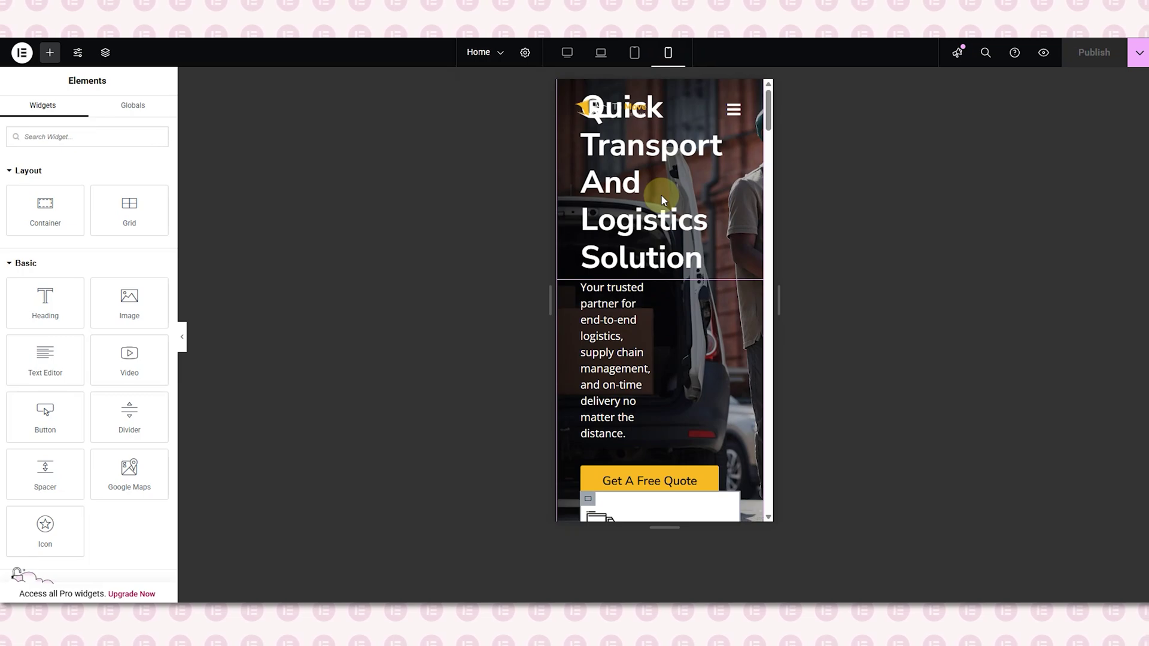
pyautogui.scroll(-5, 661, 196)
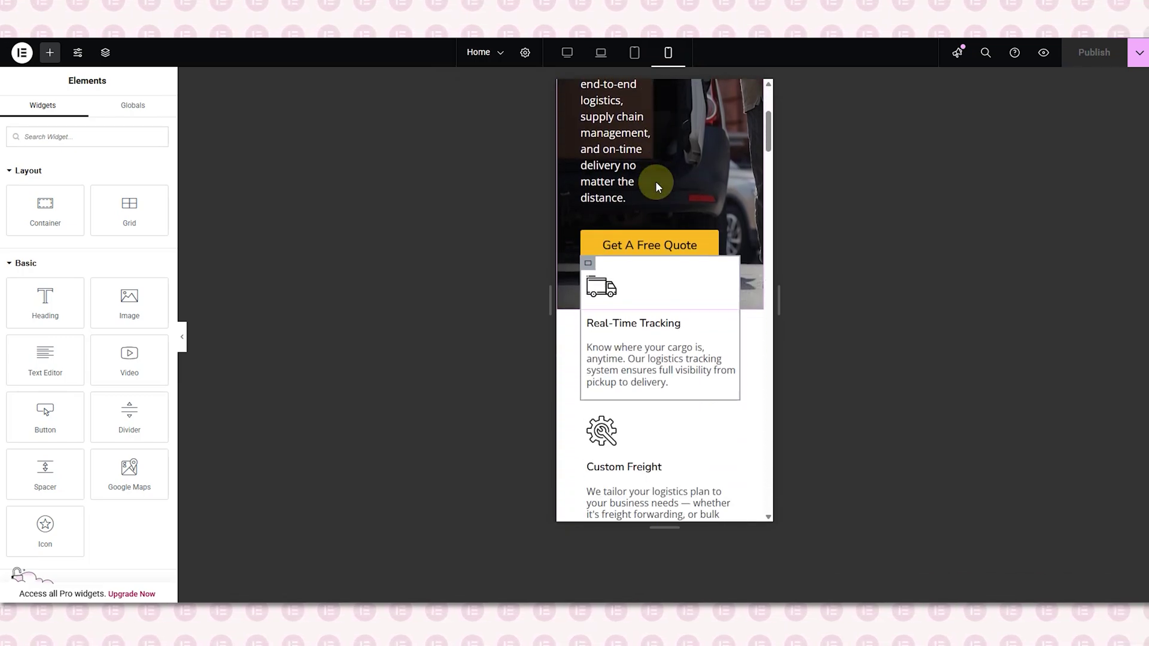
pyautogui.scroll(-5, 657, 186)
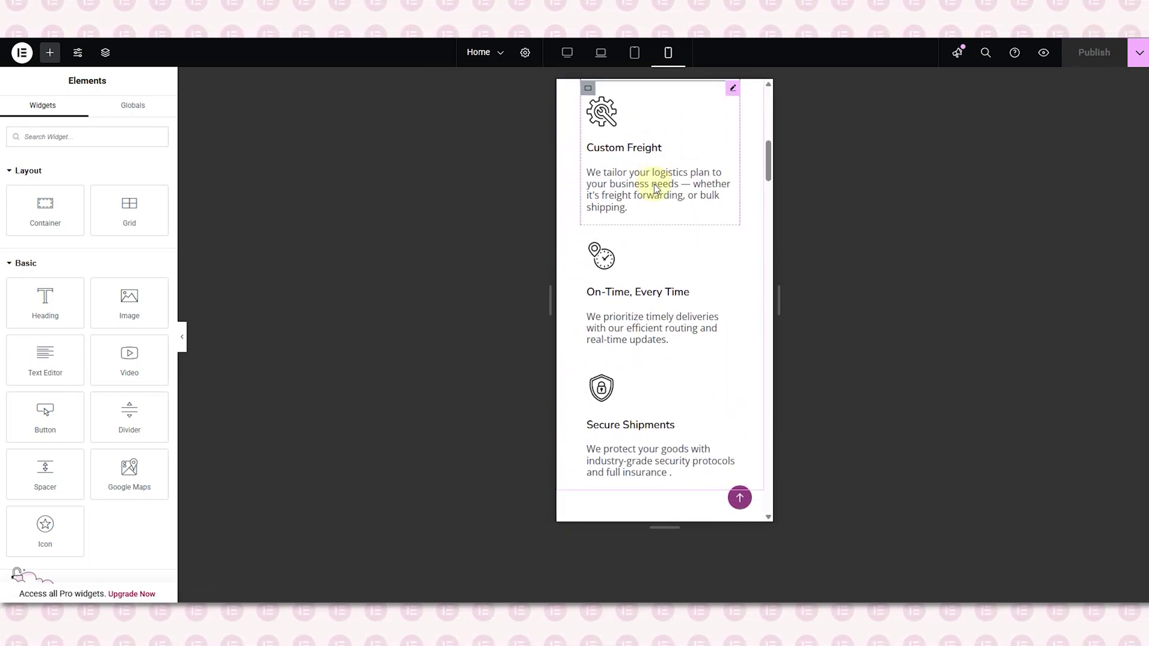
pyautogui.scroll(10, 654, 185)
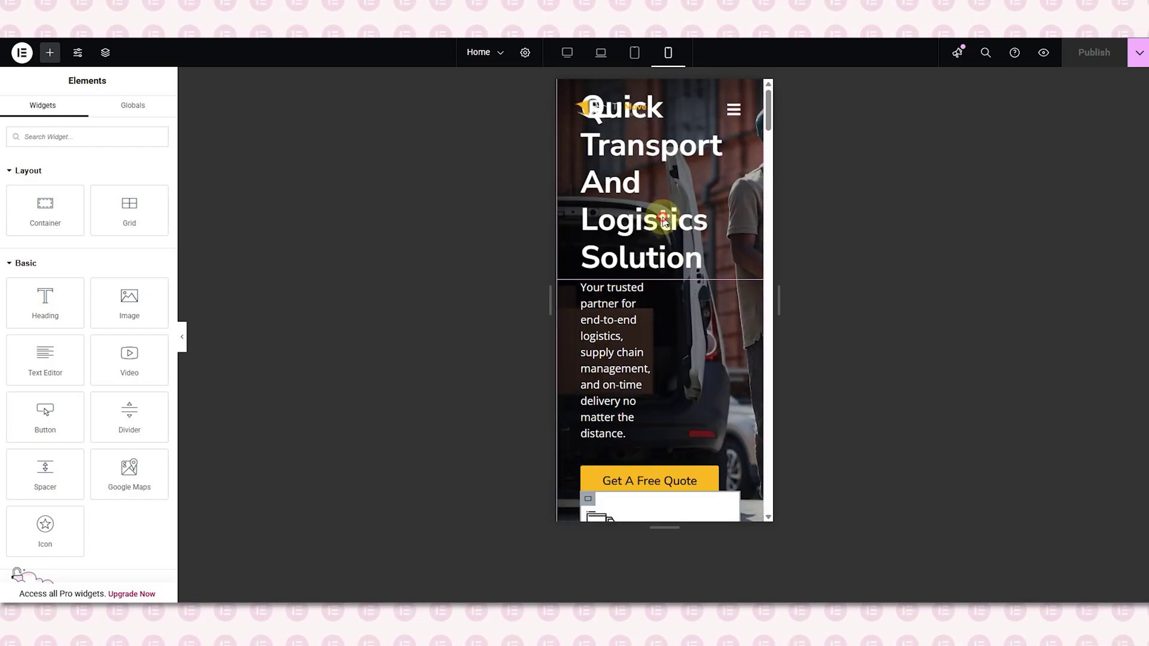
# Step: Reset the hero heading's margins to zero and set its mobile font size to 30
pyautogui.click(663, 220)
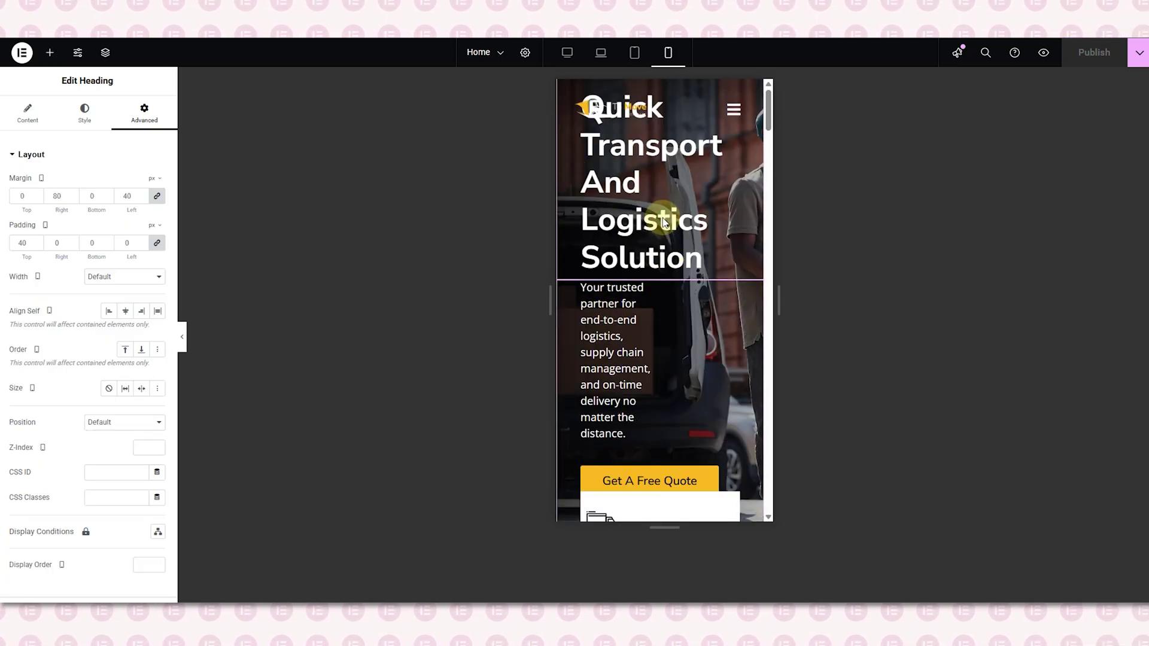
pyautogui.click(160, 198)
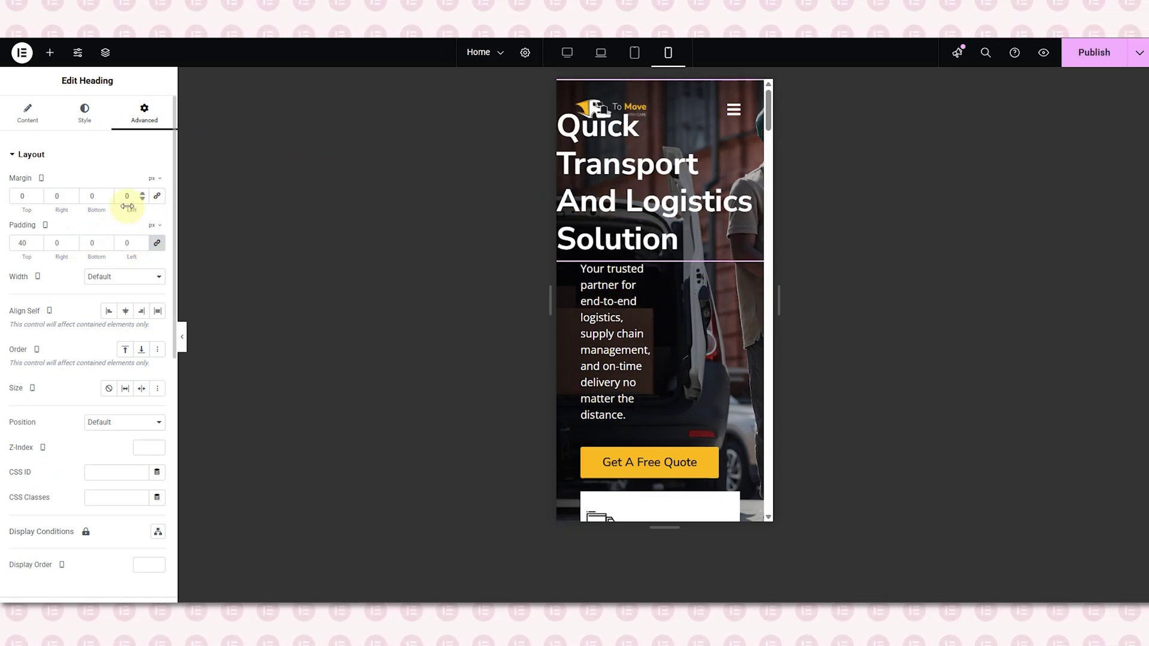
pyautogui.click(87, 115)
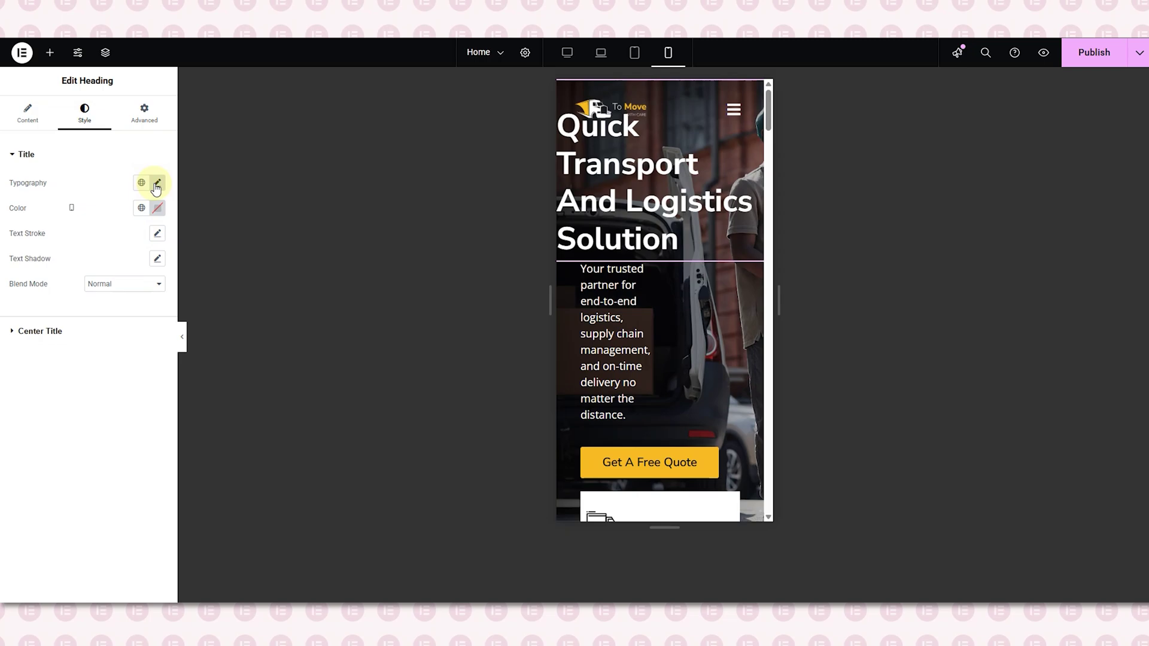
pyautogui.click(157, 185)
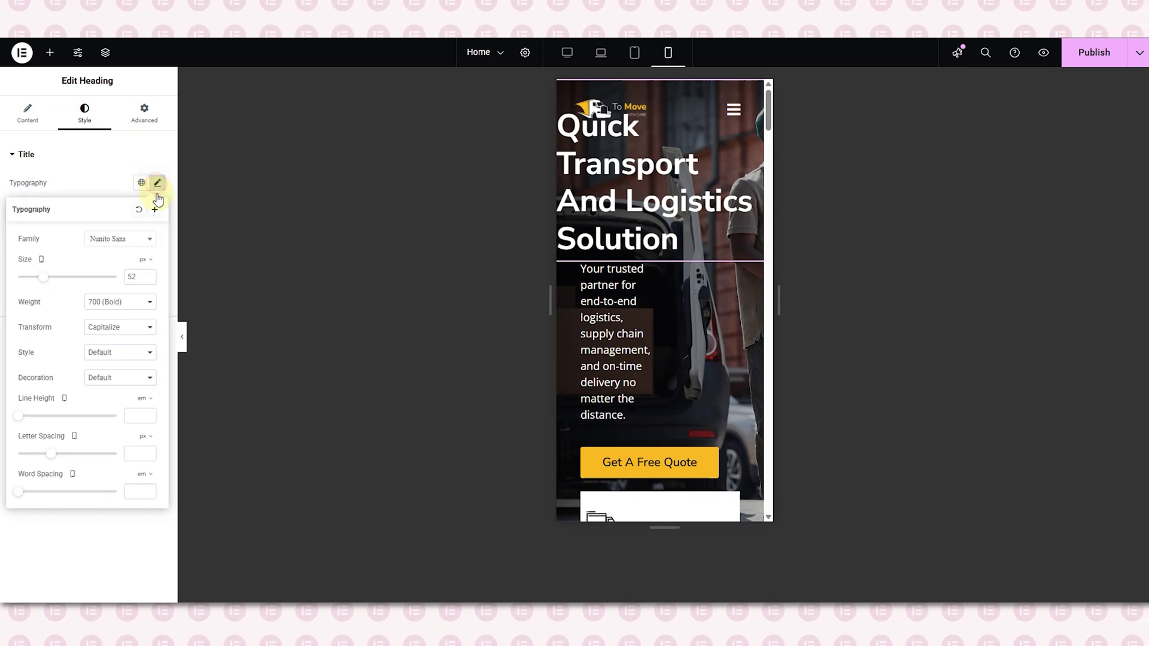
pyautogui.doubleClick(132, 278)
pyautogui.write('30')
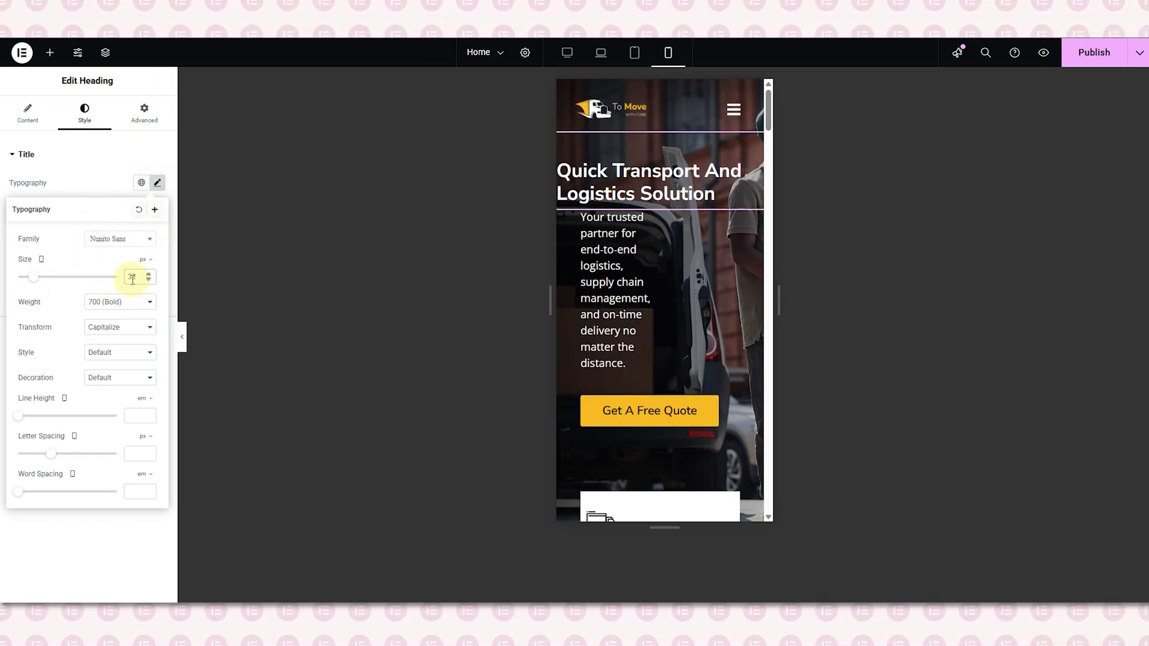
pyautogui.click(35, 151)
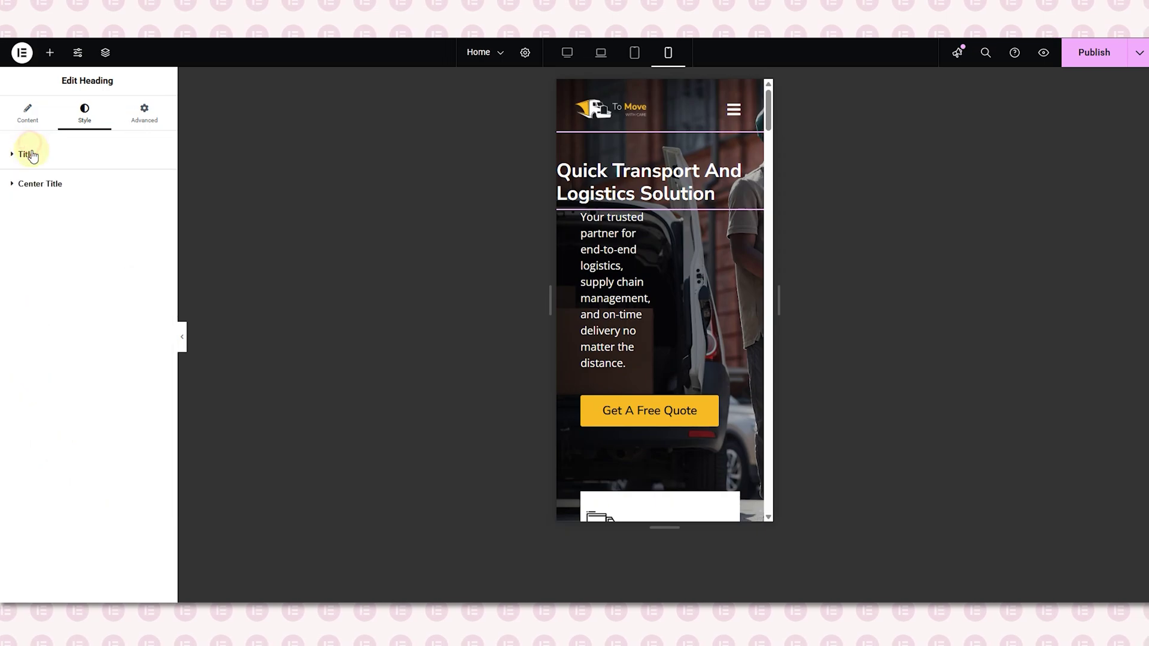
# Step: Center-align the hero heading and scroll the mobile preview to check it
pyautogui.click(27, 114)
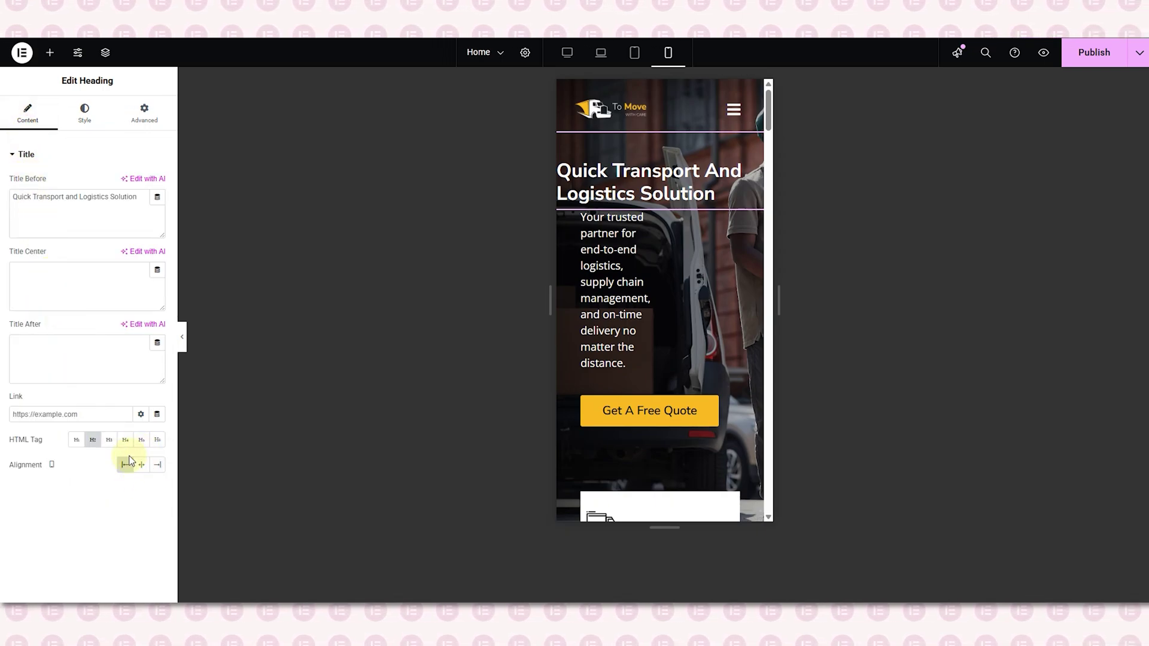
pyautogui.click(142, 465)
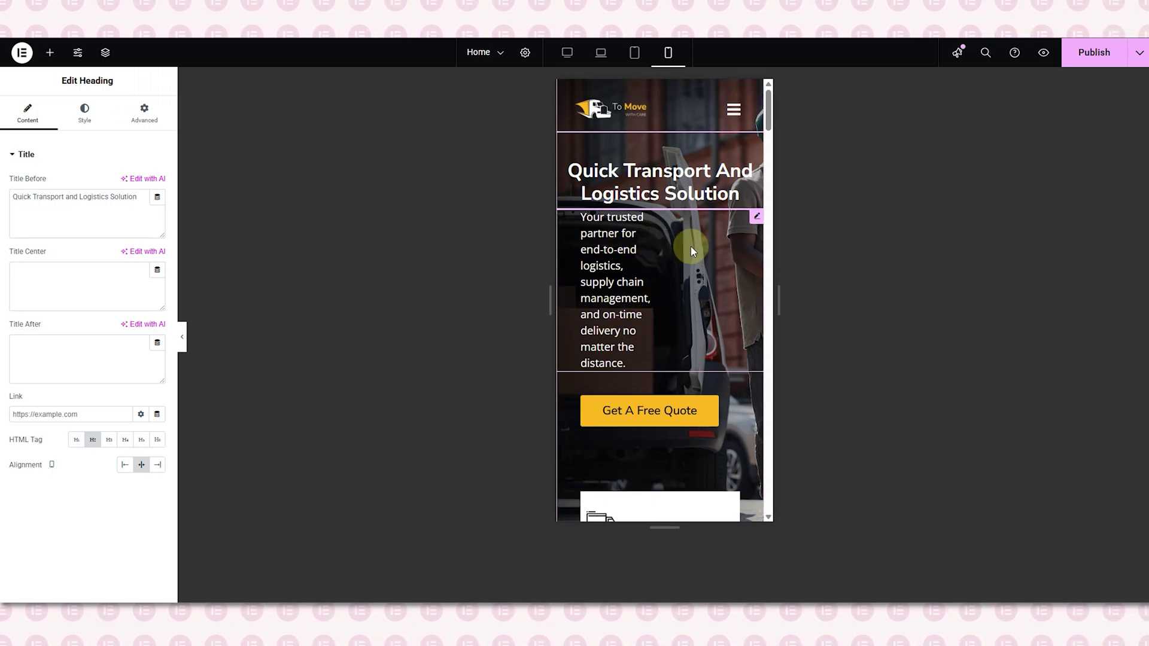
pyautogui.scroll(-5, 664, 216)
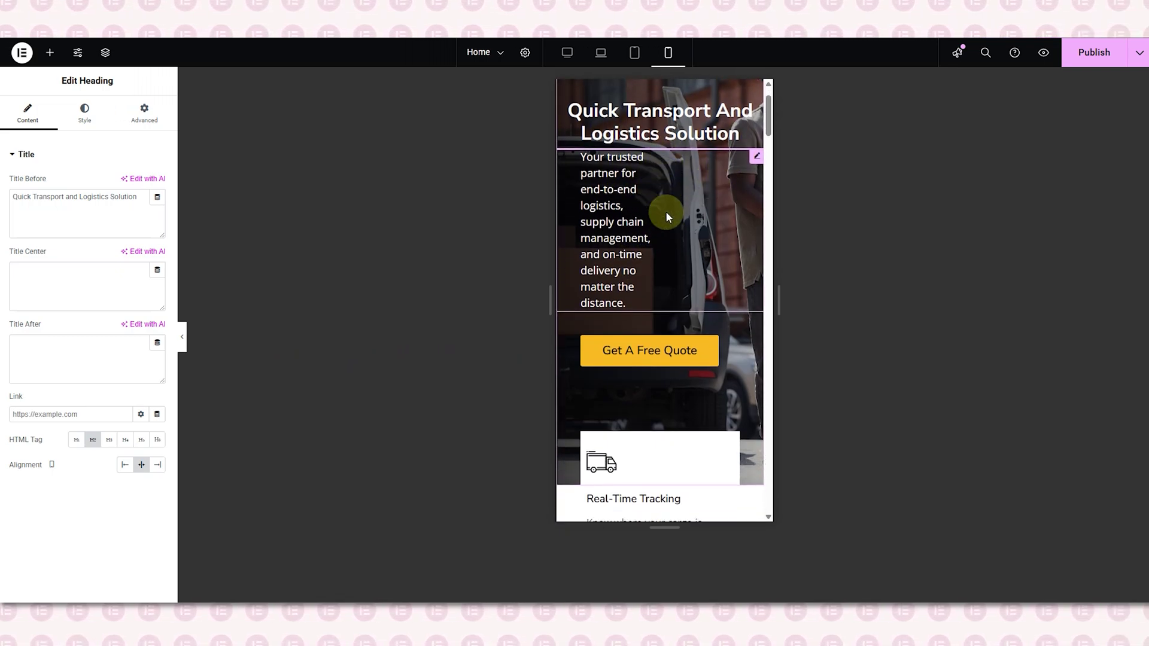
pyautogui.scroll(-10, 659, 222)
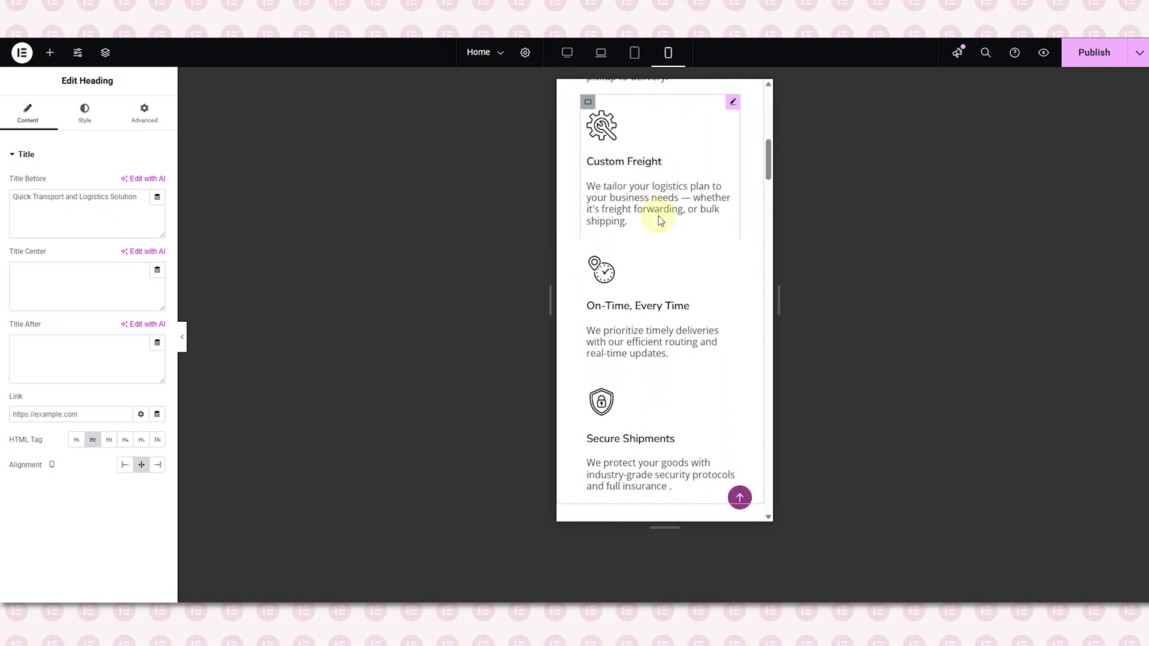
pyautogui.scroll(15, 660, 220)
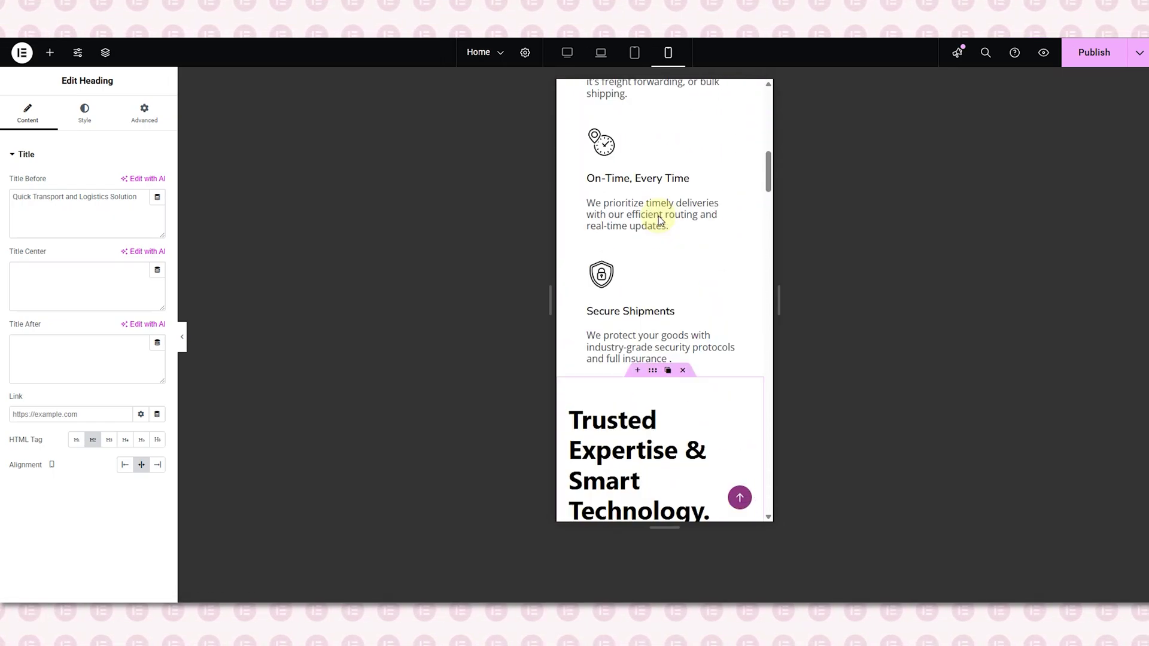
# Step: Reset the hero paragraph's padding to 0 and select the hero section in the Navigator
pyautogui.click(614, 252)
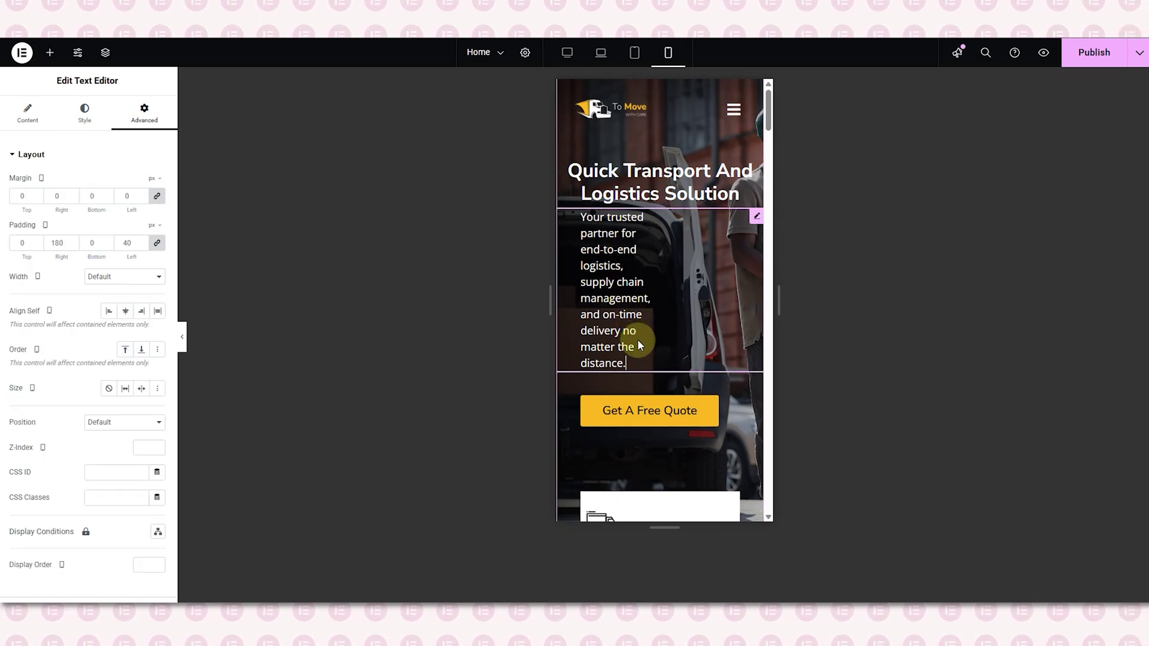
pyautogui.click(156, 243)
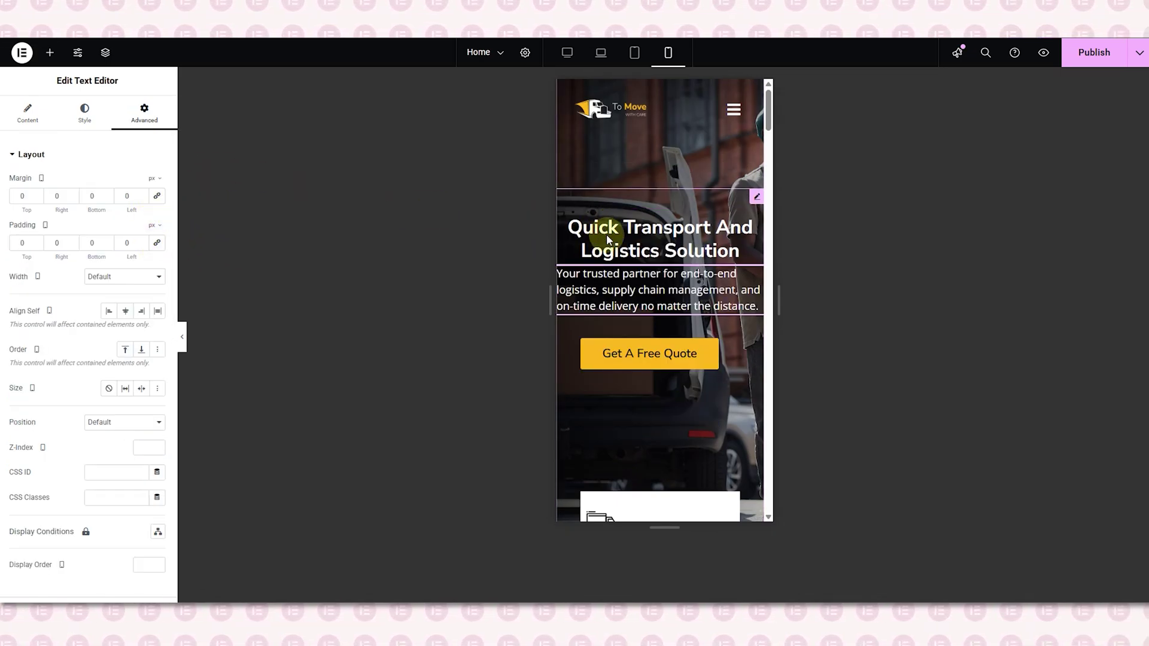
pyautogui.click(108, 55)
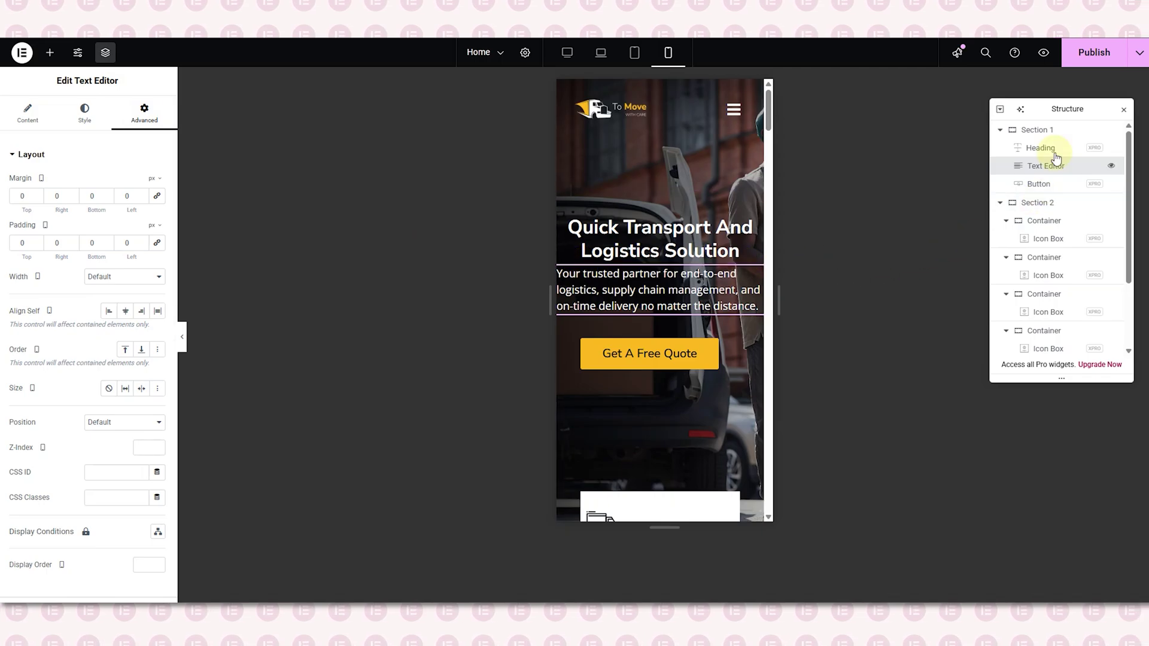
pyautogui.click(1032, 130)
# Step: Give the hero section 20 px left and right padding on mobile
pyautogui.click(138, 117)
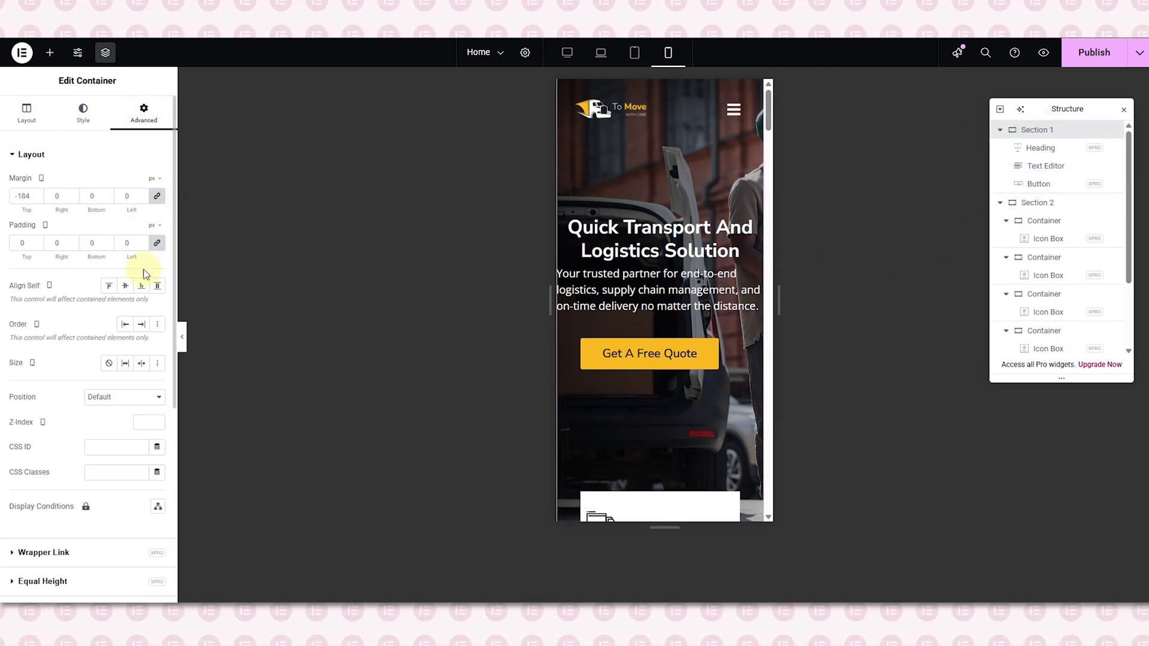
pyautogui.click(126, 242)
pyautogui.write('20')
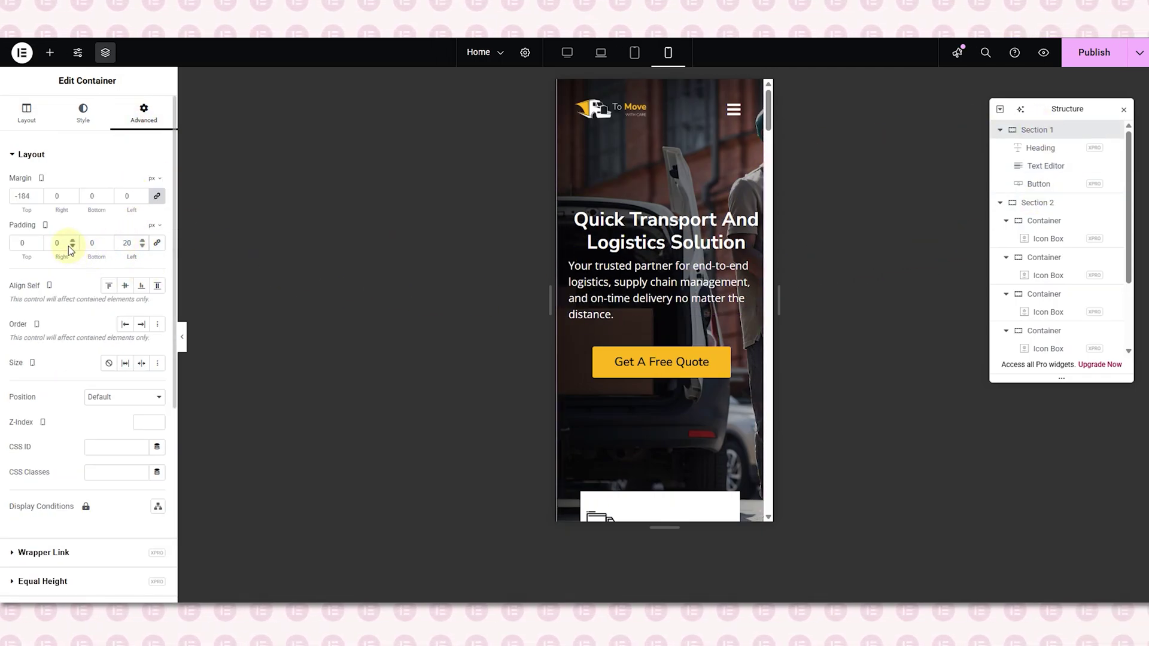
pyautogui.click(53, 243)
pyautogui.write('20')
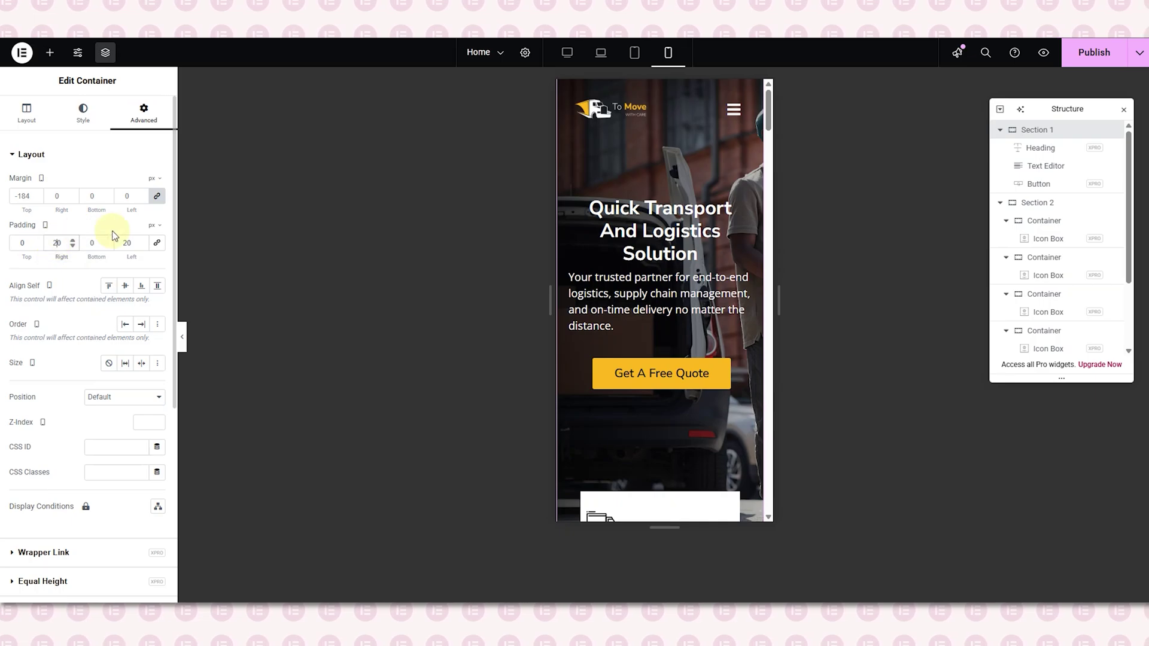
pyautogui.click(696, 235)
# Step: Left-align the hero heading, remove its 40 px top padding and reduce it to 30 px
pyautogui.click(129, 465)
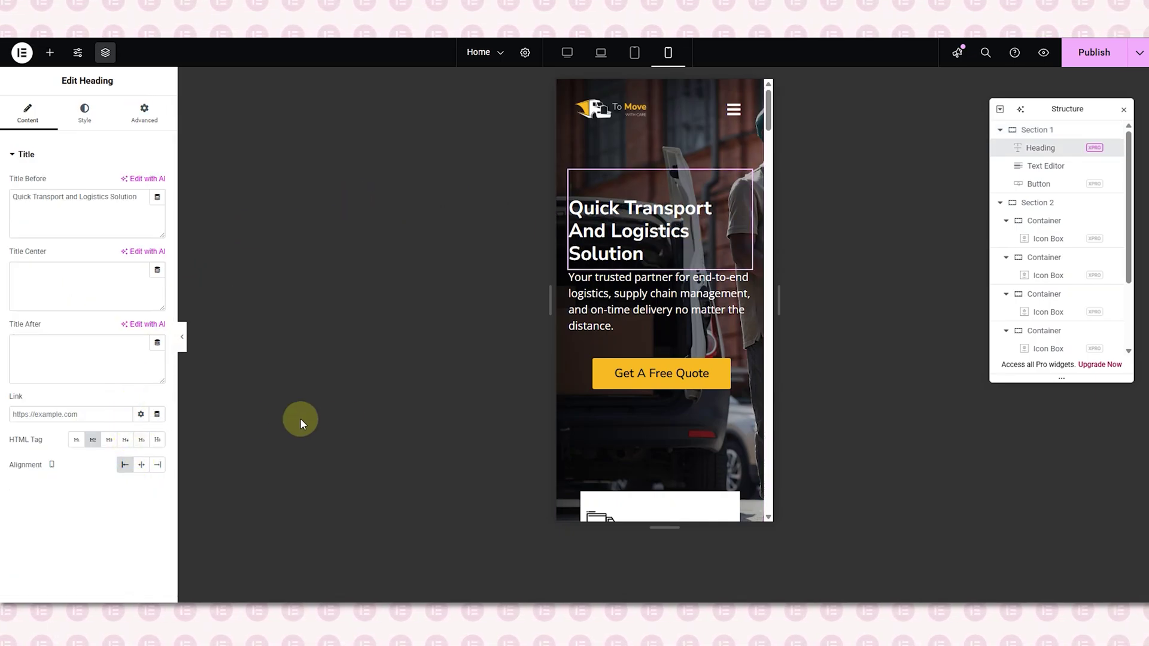
pyautogui.click(143, 111)
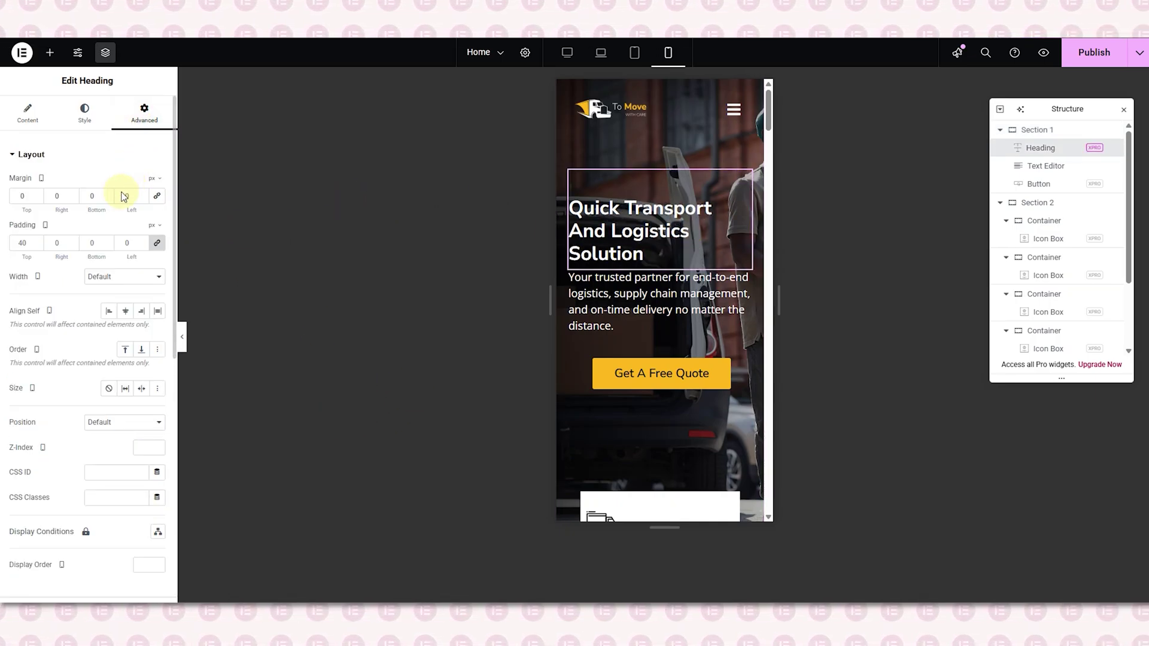
pyautogui.click(156, 242)
pyautogui.click(84, 112)
pyautogui.click(157, 182)
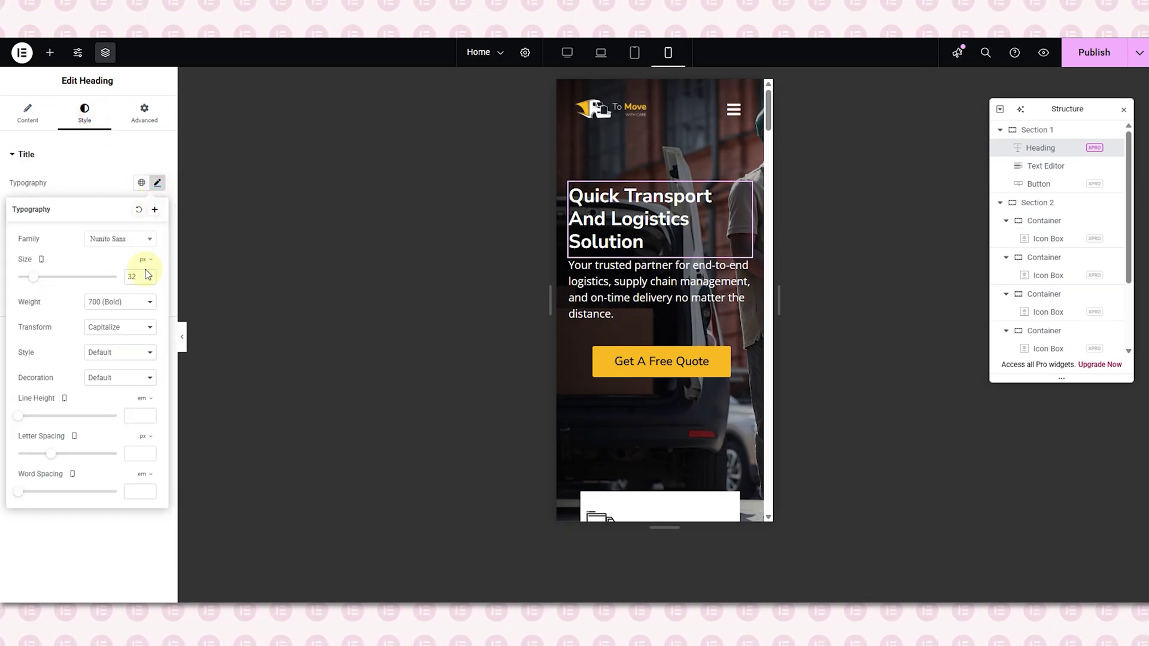
pyautogui.press('Down')
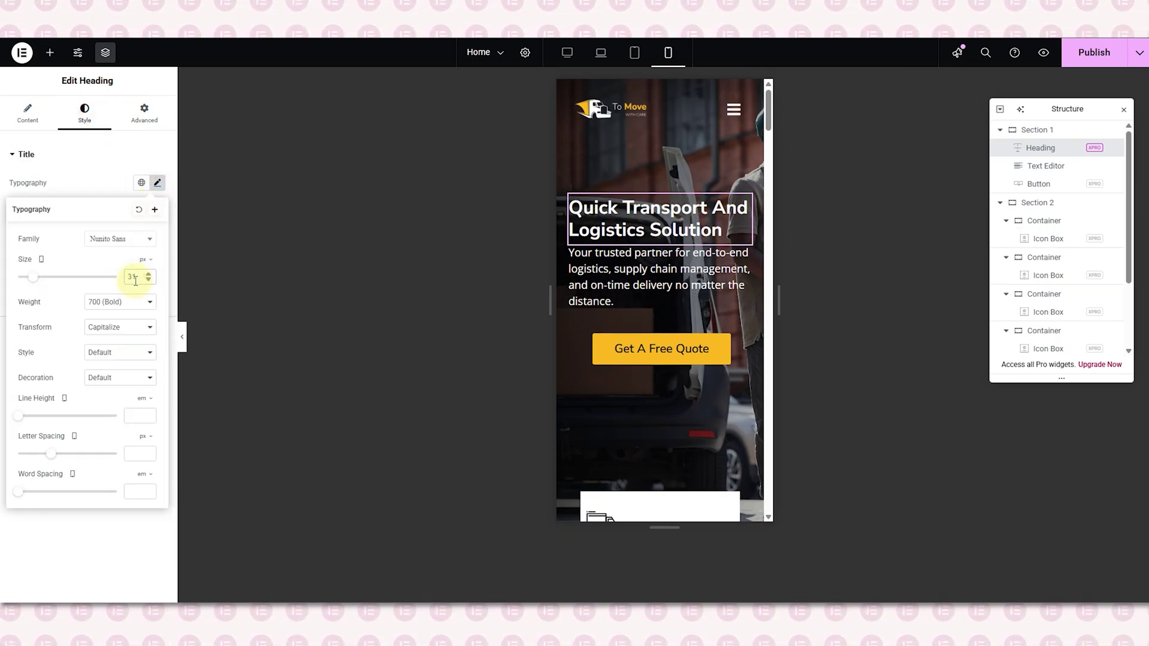
pyautogui.press('Down')
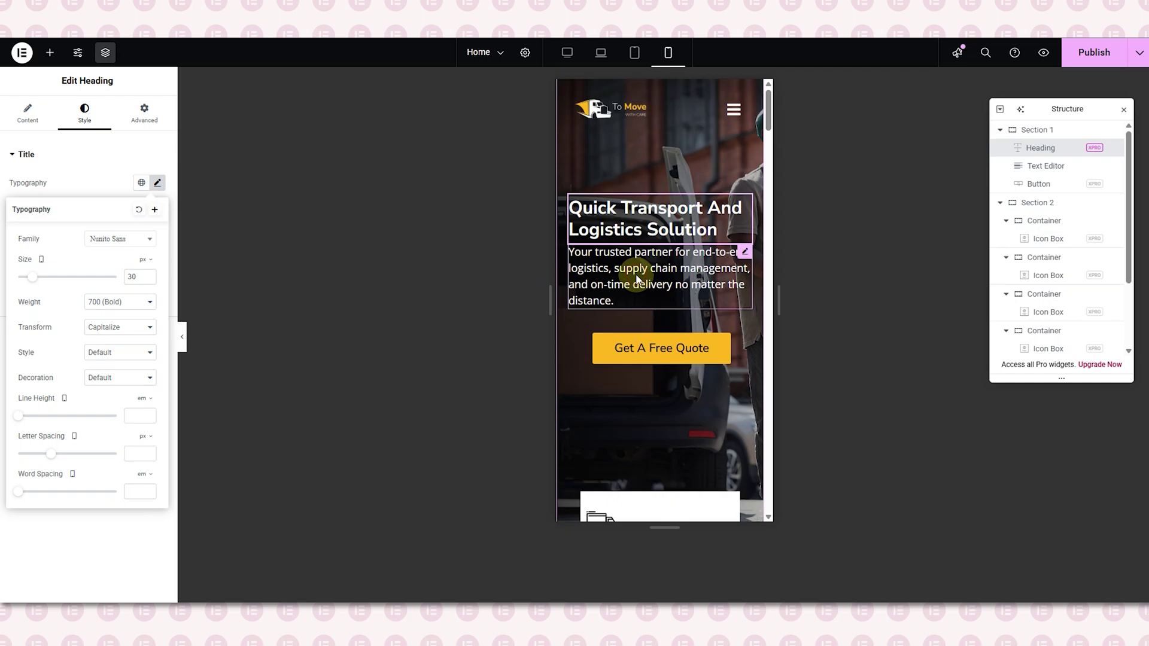
# Step: Set the hero paragraph's mobile font size to 16
pyautogui.click(598, 272)
pyautogui.click(85, 114)
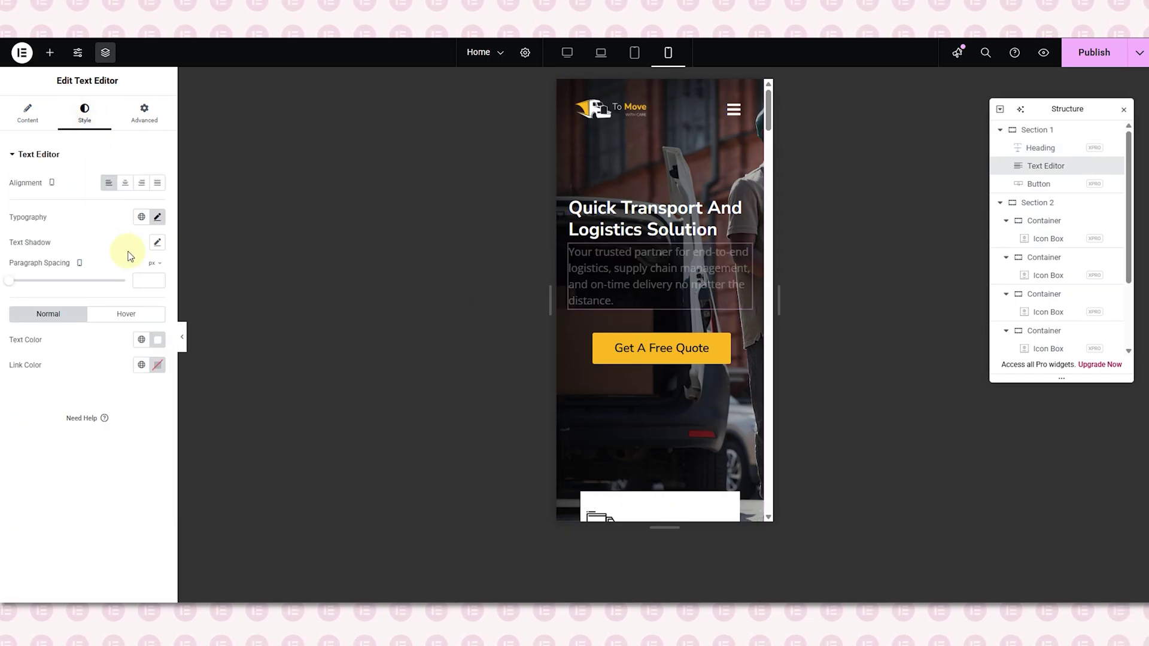
pyautogui.click(158, 218)
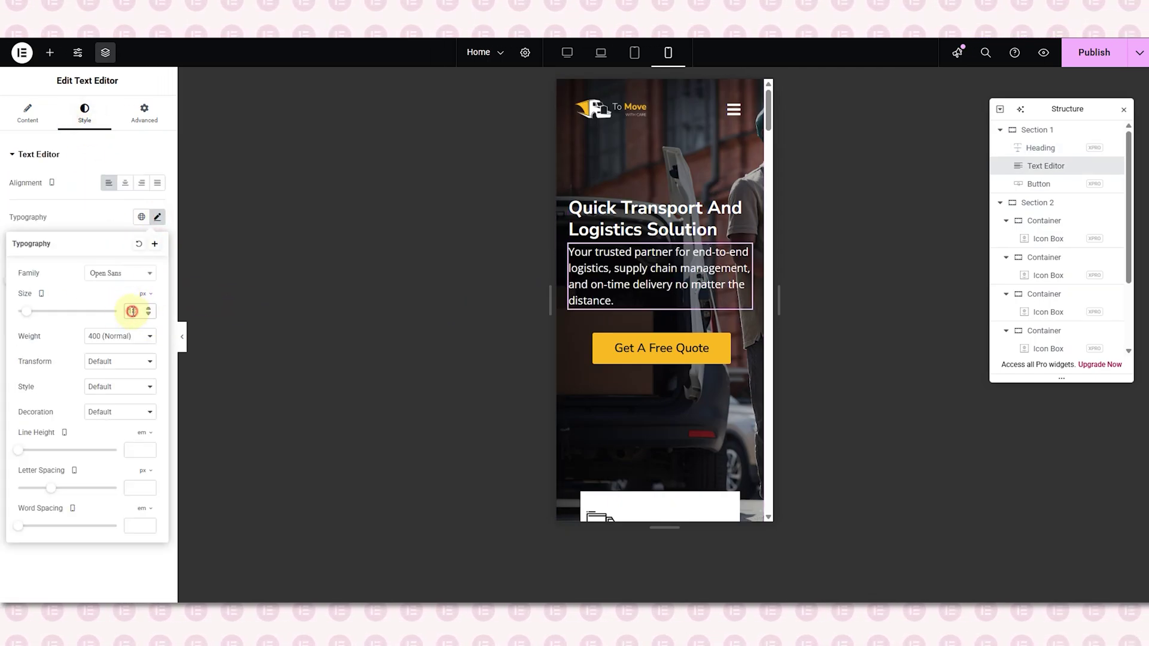
pyautogui.click(133, 311)
pyautogui.write('16')
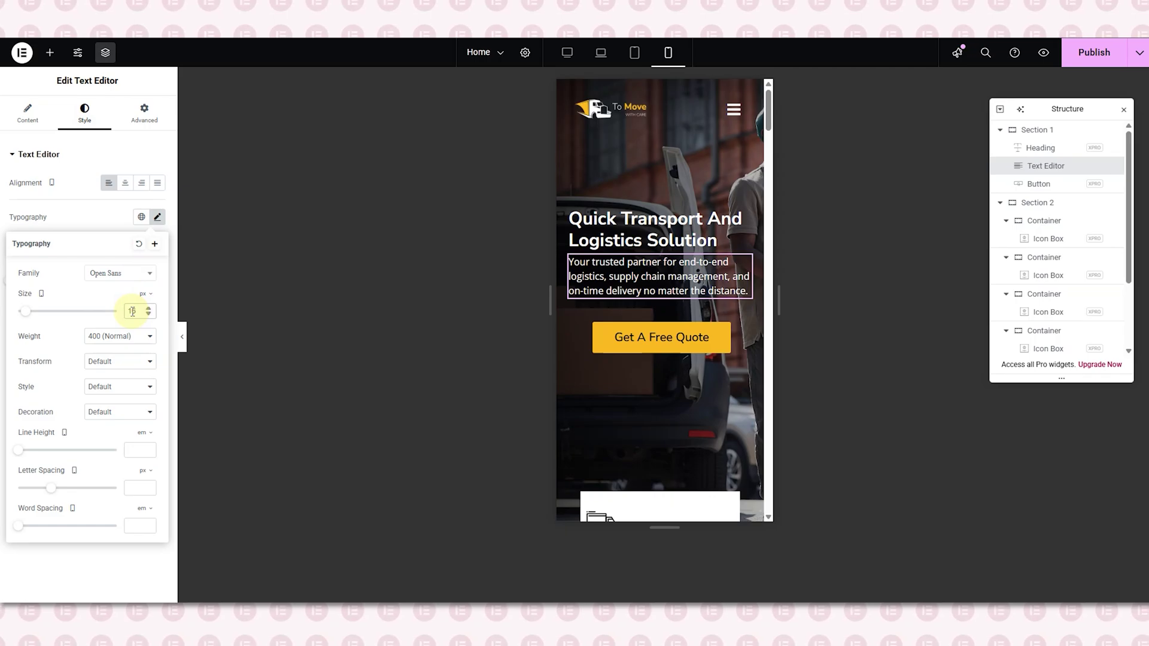
# Step: Give the hero paragraph 20 px top padding and centre the Get A Free Quote button
pyautogui.click(152, 131)
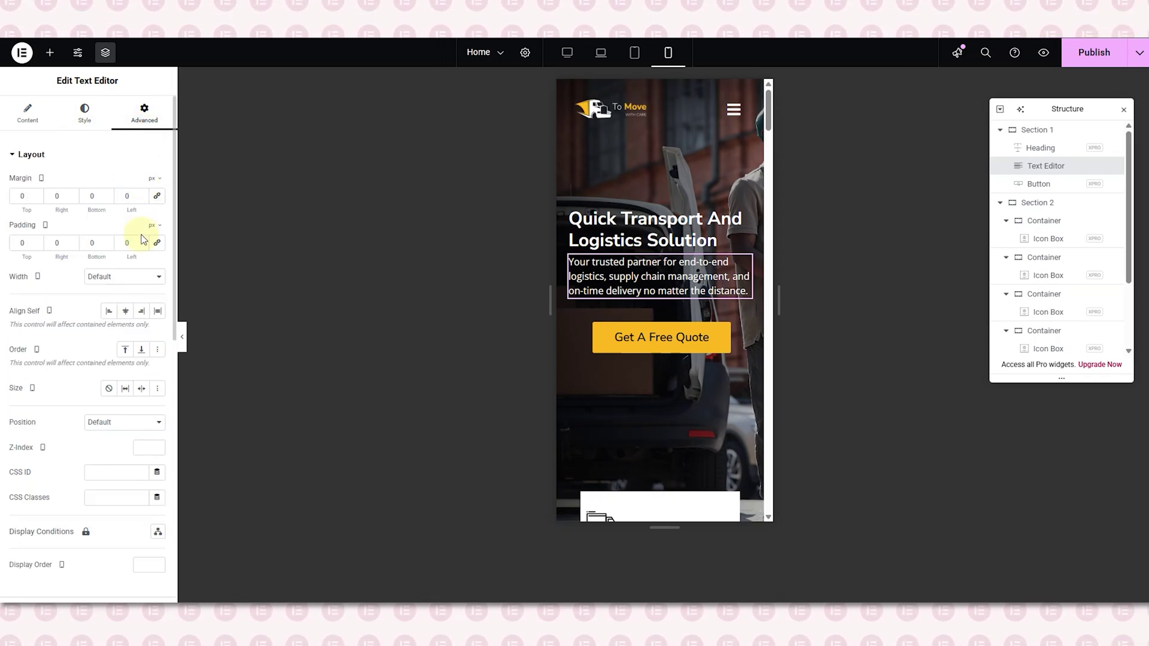
pyautogui.write('10')
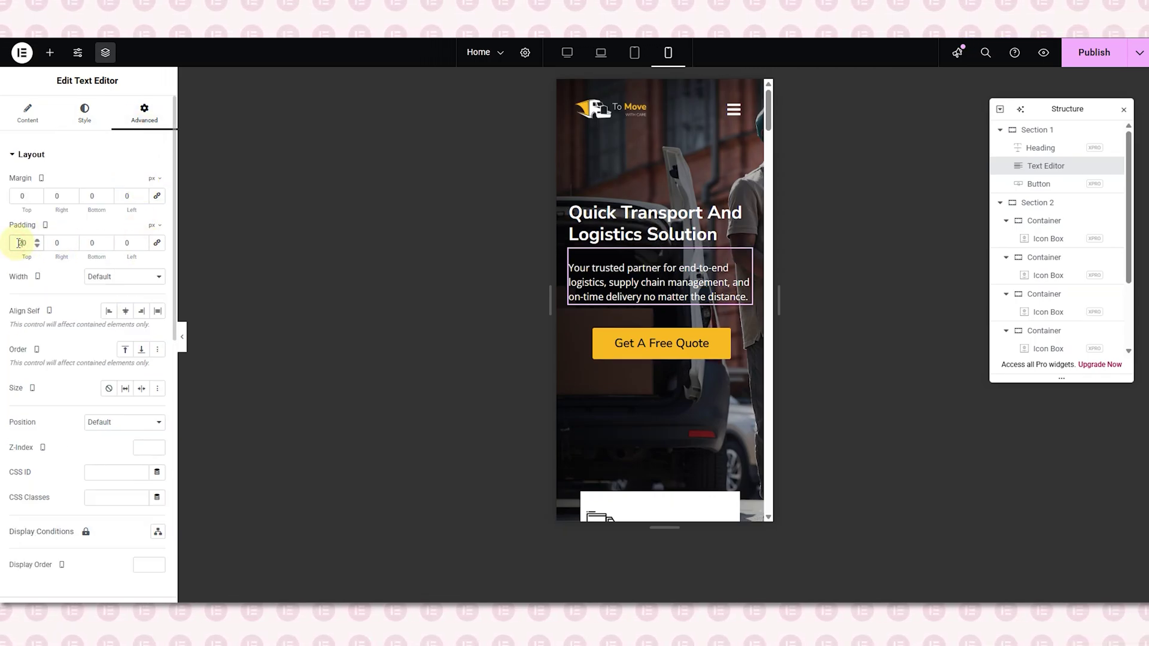
pyautogui.click(652, 348)
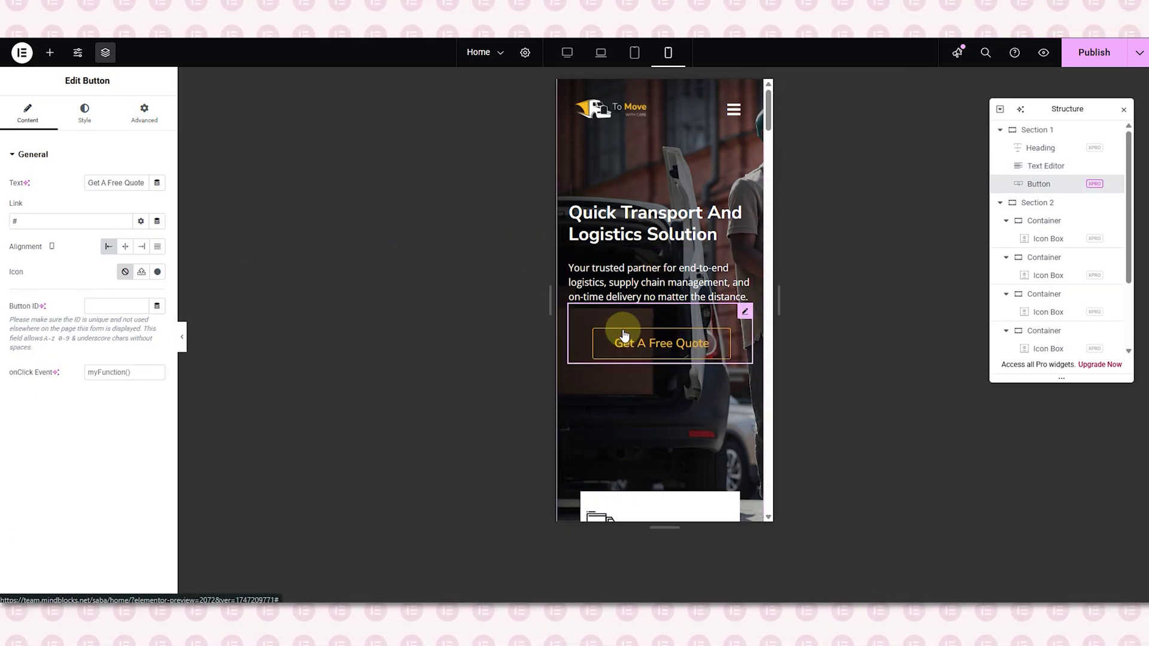
pyautogui.click(125, 247)
# Step: Give the Get A Free Quote button 20 px top padding, then recheck the paragraph
pyautogui.click(142, 112)
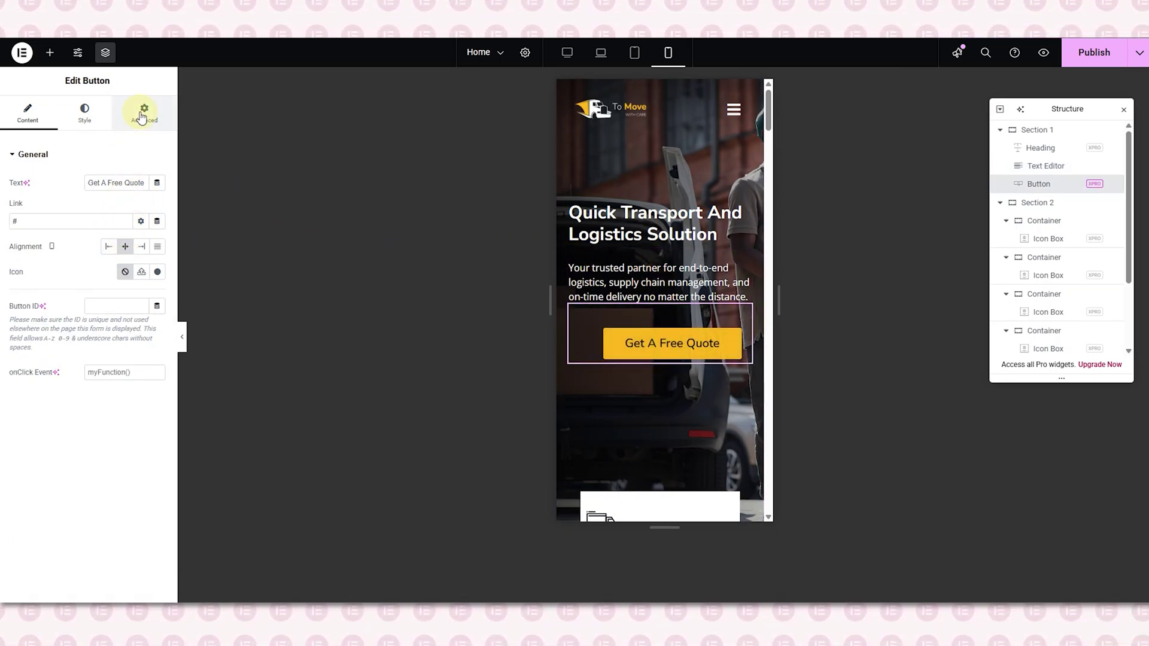
pyautogui.click(157, 245)
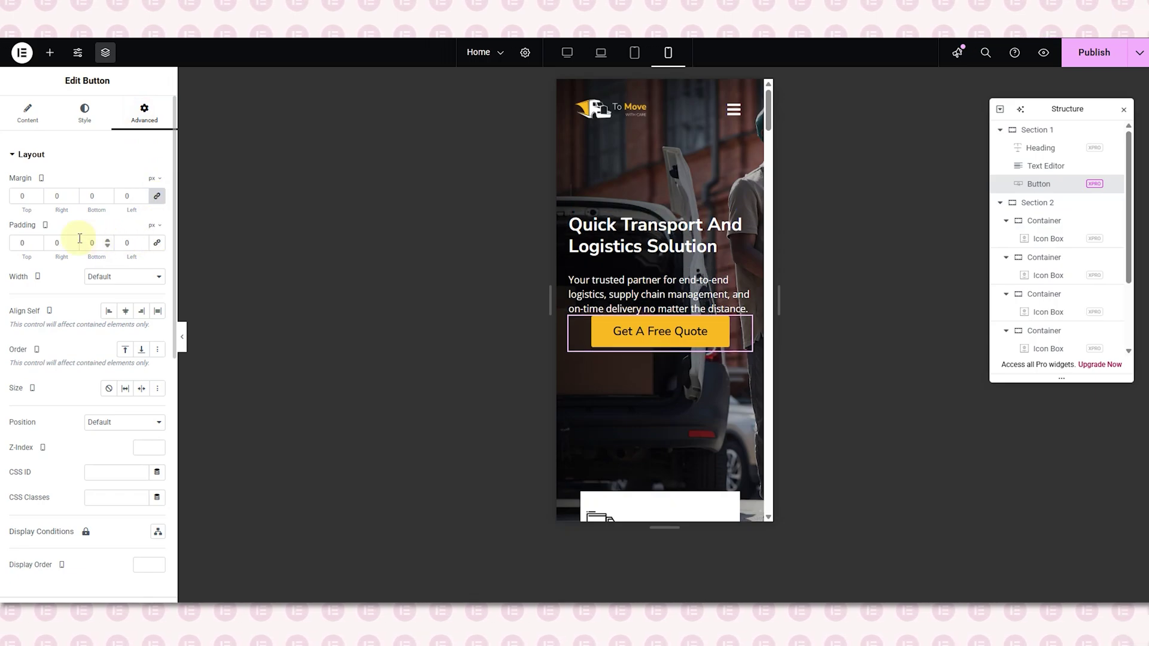
pyautogui.write('2')
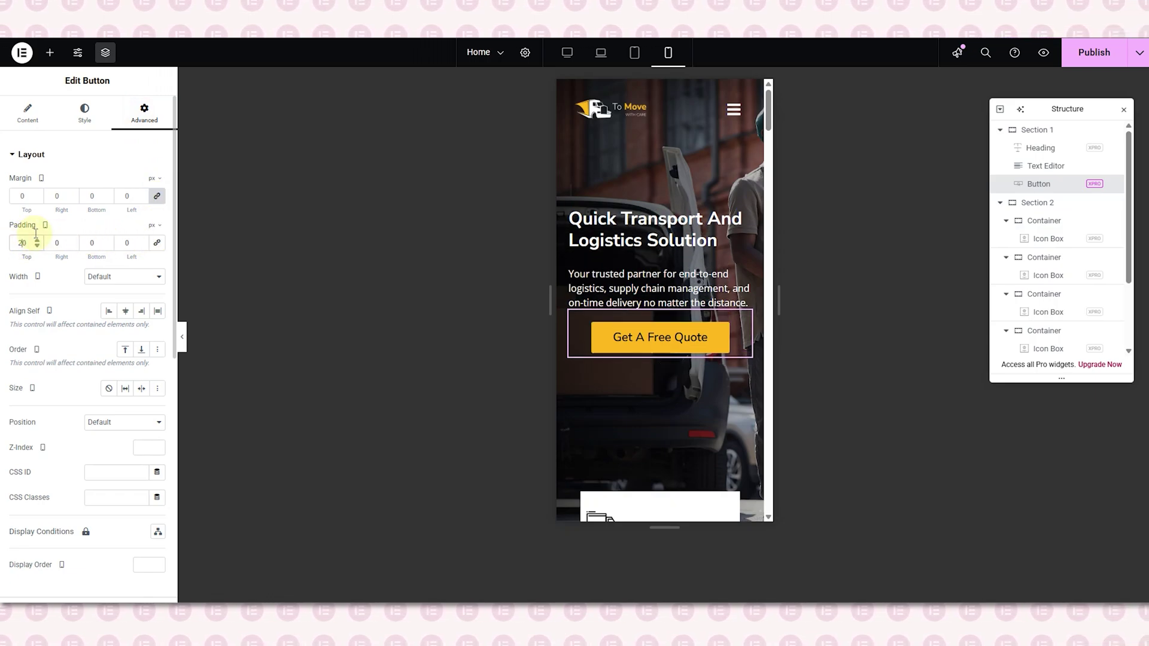
pyautogui.click(623, 295)
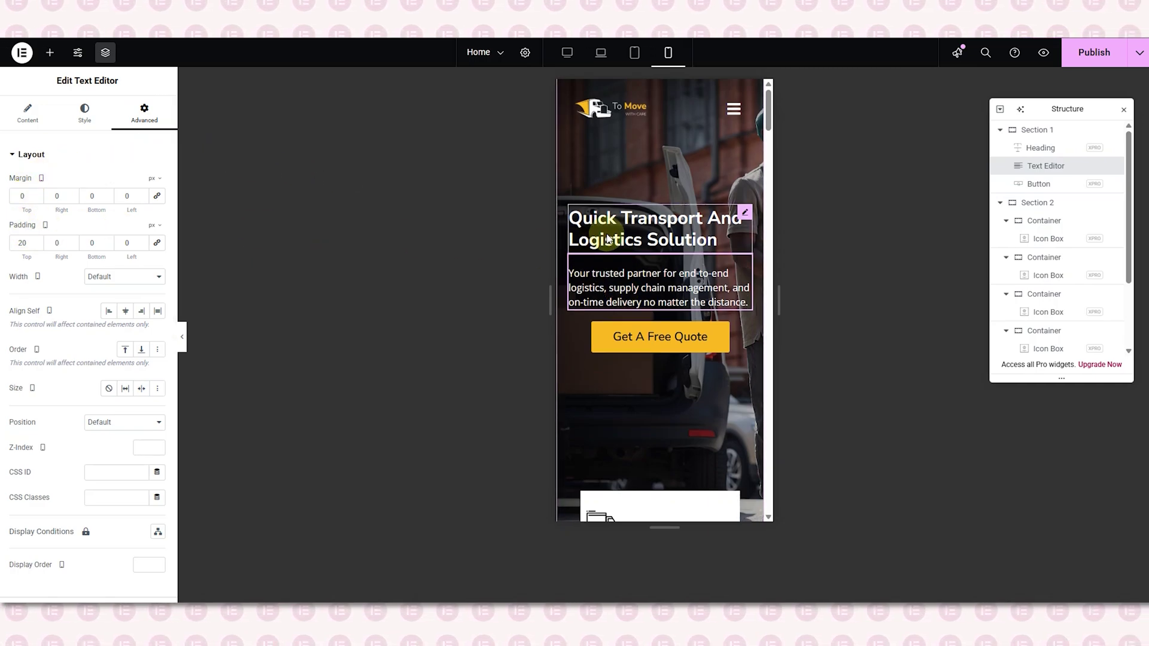
pyautogui.scroll(-5, 607, 234)
# Step: Scroll the mobile cards, switch to Desktop view and select the Real-Time Tracking card container
pyautogui.scroll(-1, 599, 333)
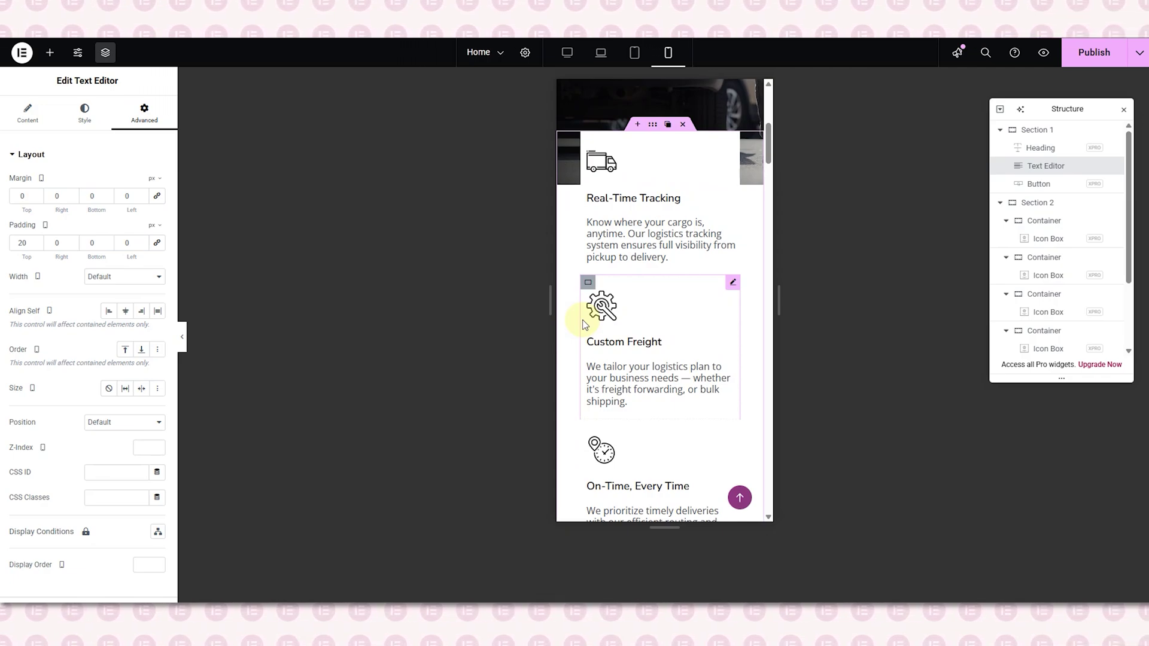
pyautogui.click(566, 52)
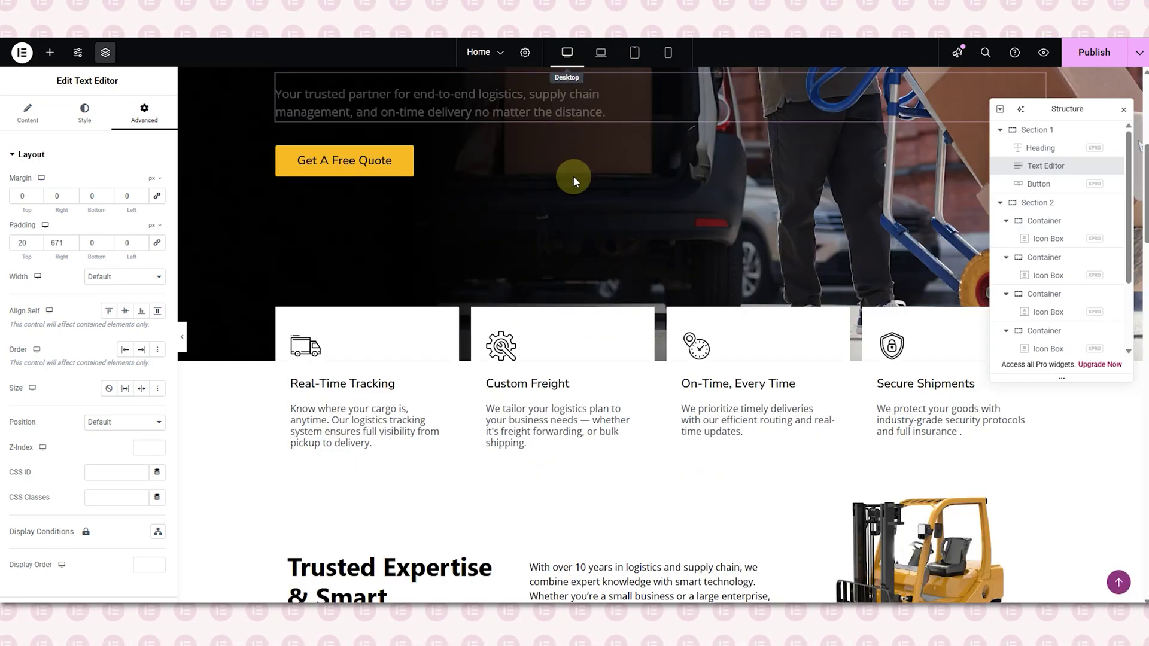
pyautogui.click(283, 313)
# Step: Give the Real-Time Tracking card a solid 1 px #f2f2f2 border
pyautogui.click(84, 111)
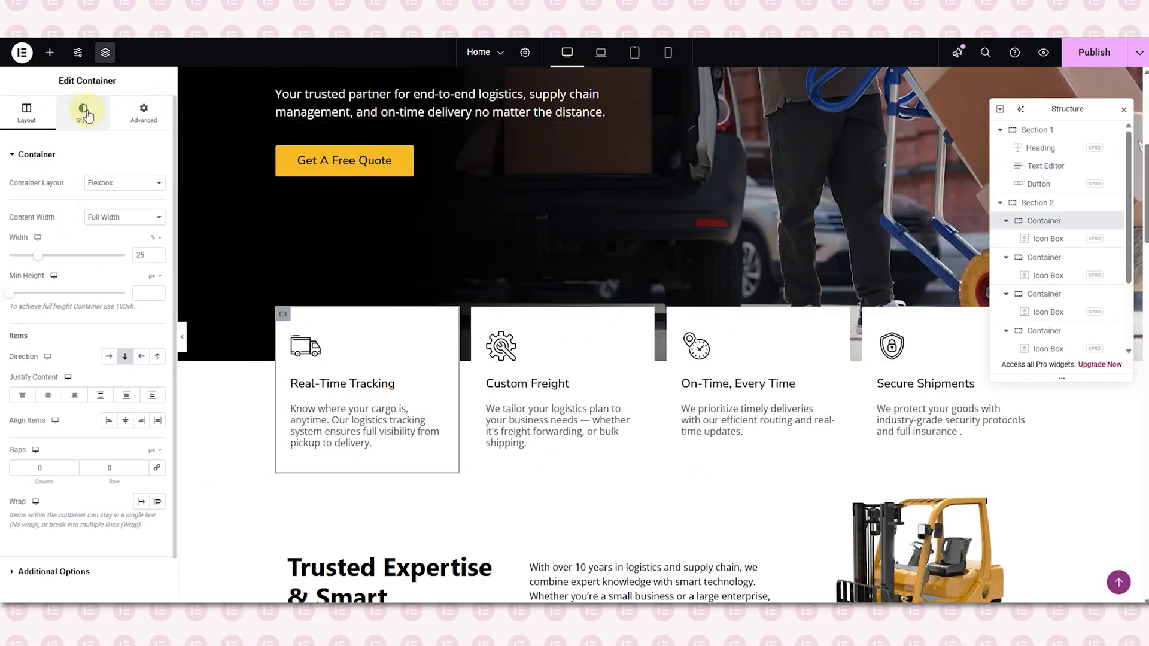
pyautogui.click(31, 299)
pyautogui.click(96, 353)
pyautogui.click(101, 386)
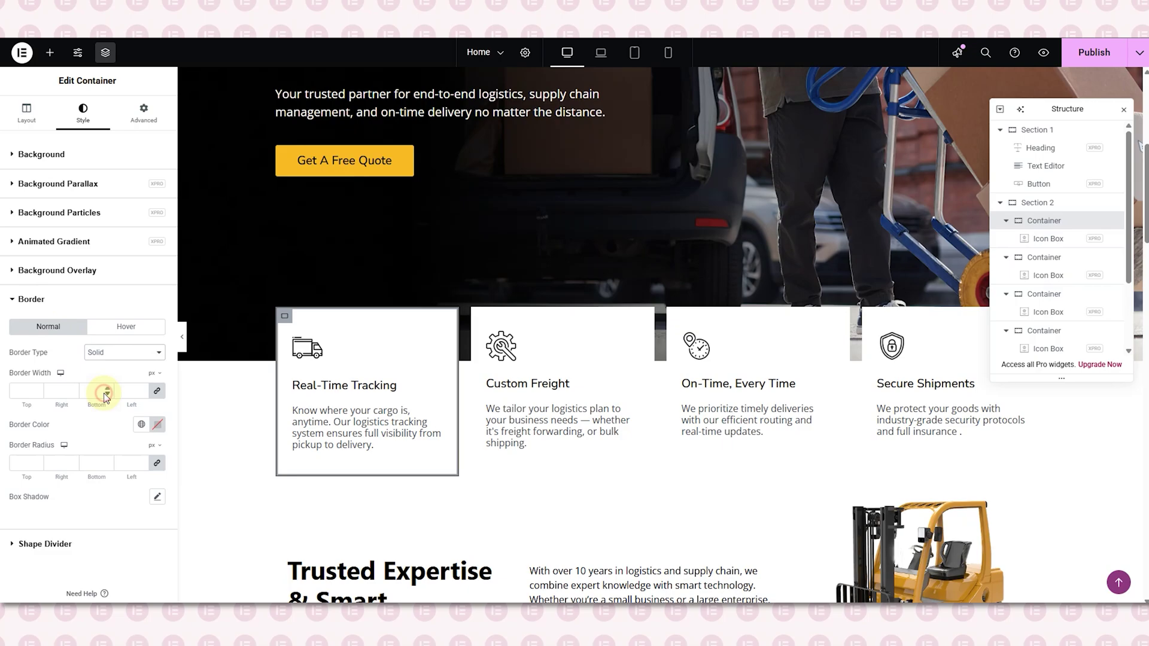
pyautogui.click(63, 389)
pyautogui.write('1')
pyautogui.click(157, 425)
pyautogui.doubleClick(126, 396)
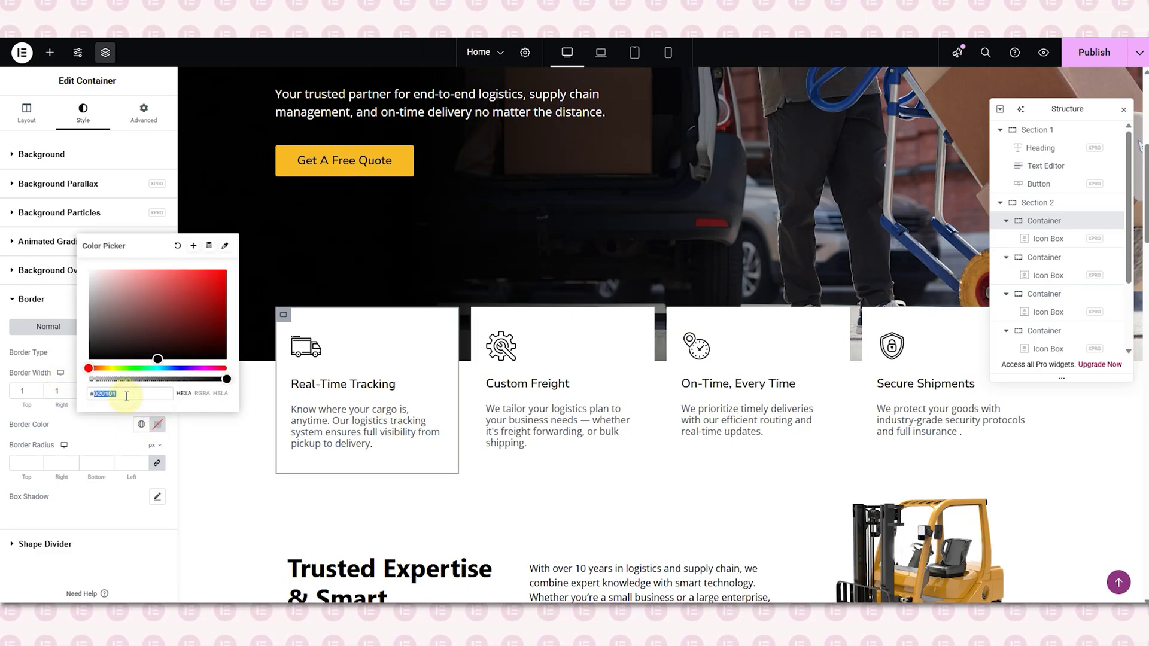
pyautogui.write('f2')
# Step: Give the Custom Freight card a solid light-grey #f2f2f2 border
pyautogui.click(293, 353)
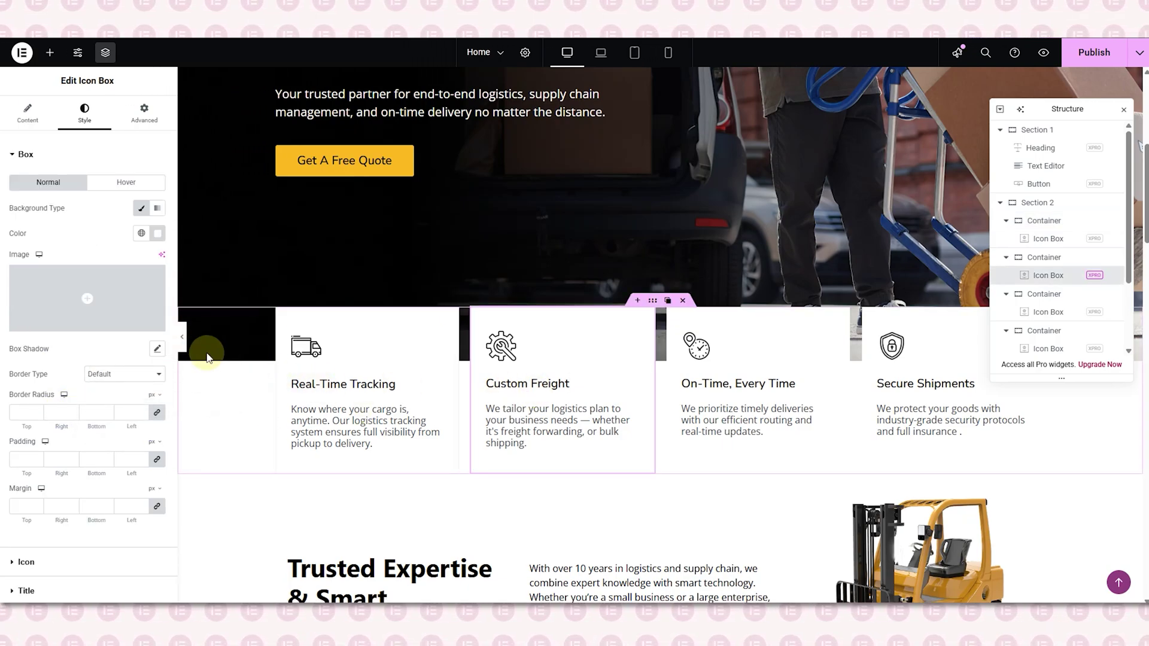
pyautogui.click(182, 336)
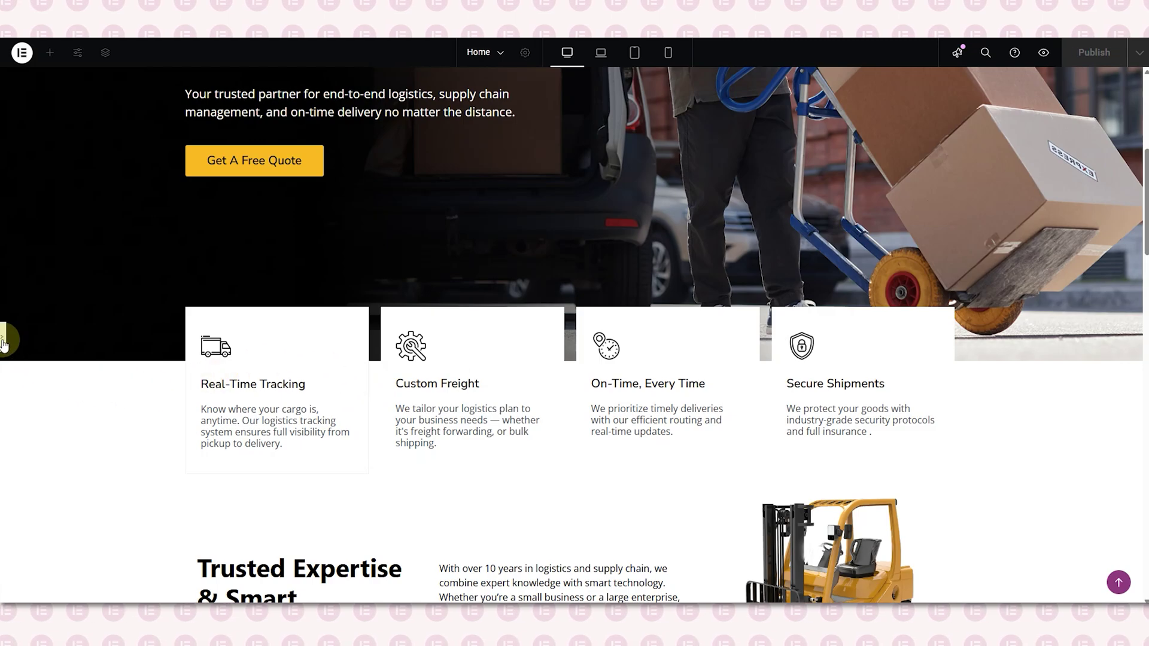
pyautogui.click(4, 336)
pyautogui.click(478, 315)
pyautogui.click(83, 111)
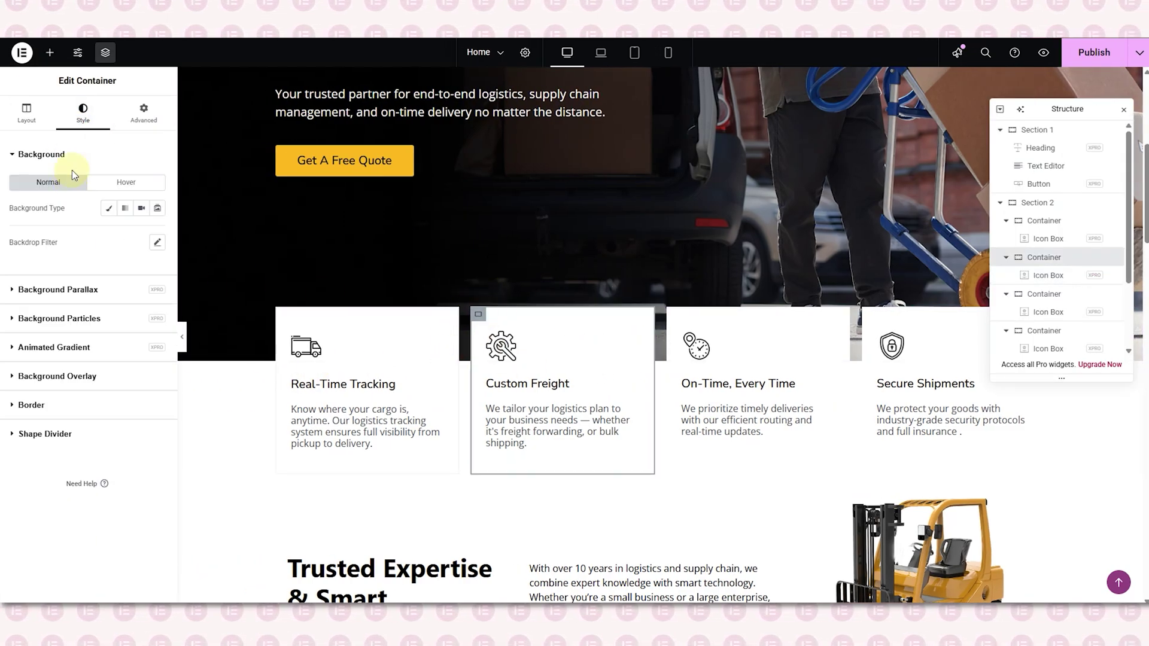
pyautogui.click(60, 154)
pyautogui.click(65, 299)
pyautogui.click(124, 353)
pyautogui.click(96, 395)
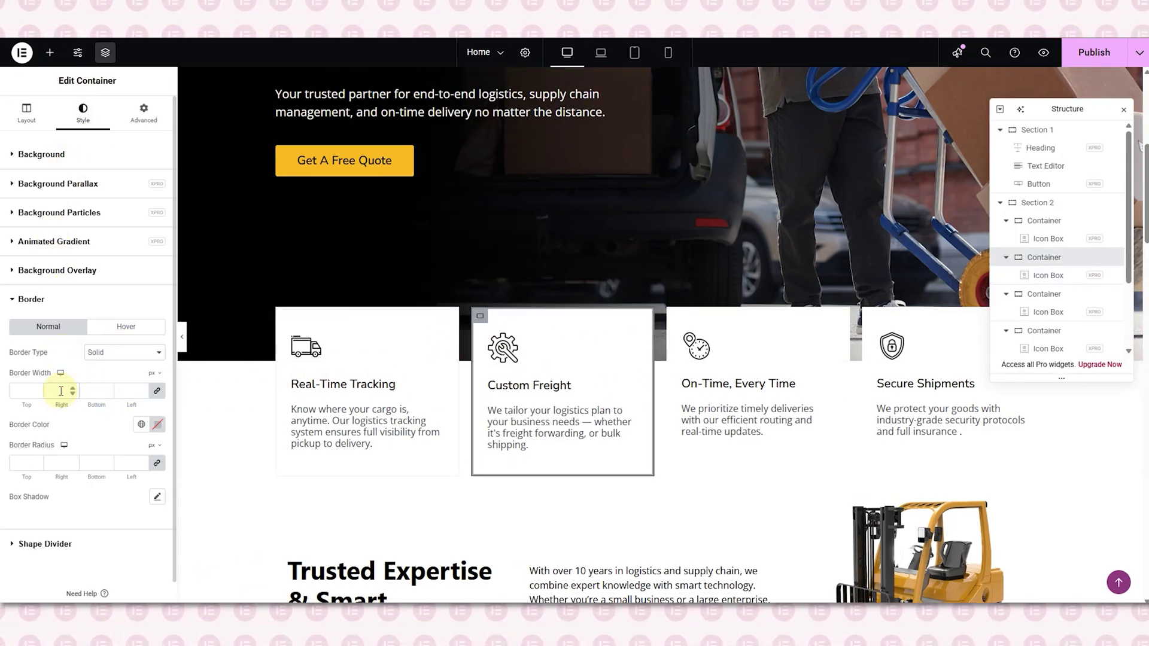
pyautogui.click(155, 426)
pyautogui.click(113, 393)
pyautogui.write('#f2f2f2')
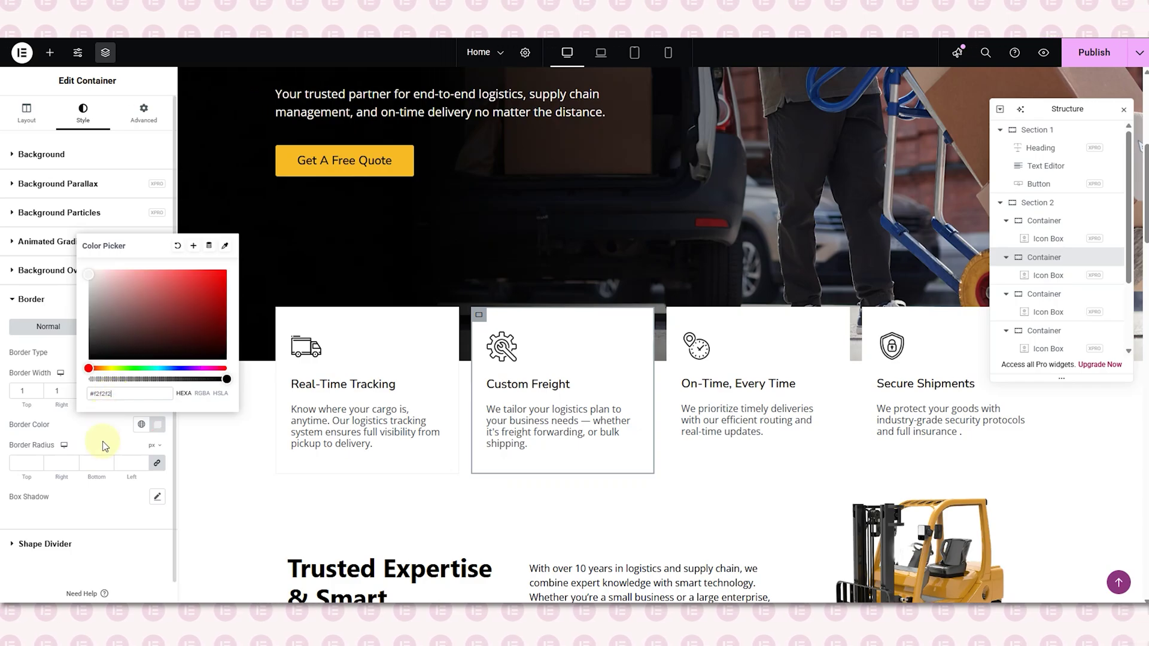
# Step: Apply the same solid 1 px #f2f2f2 border to the On-Time, Every Time card
pyautogui.click(674, 314)
pyautogui.click(83, 111)
pyautogui.click(81, 160)
pyautogui.click(77, 299)
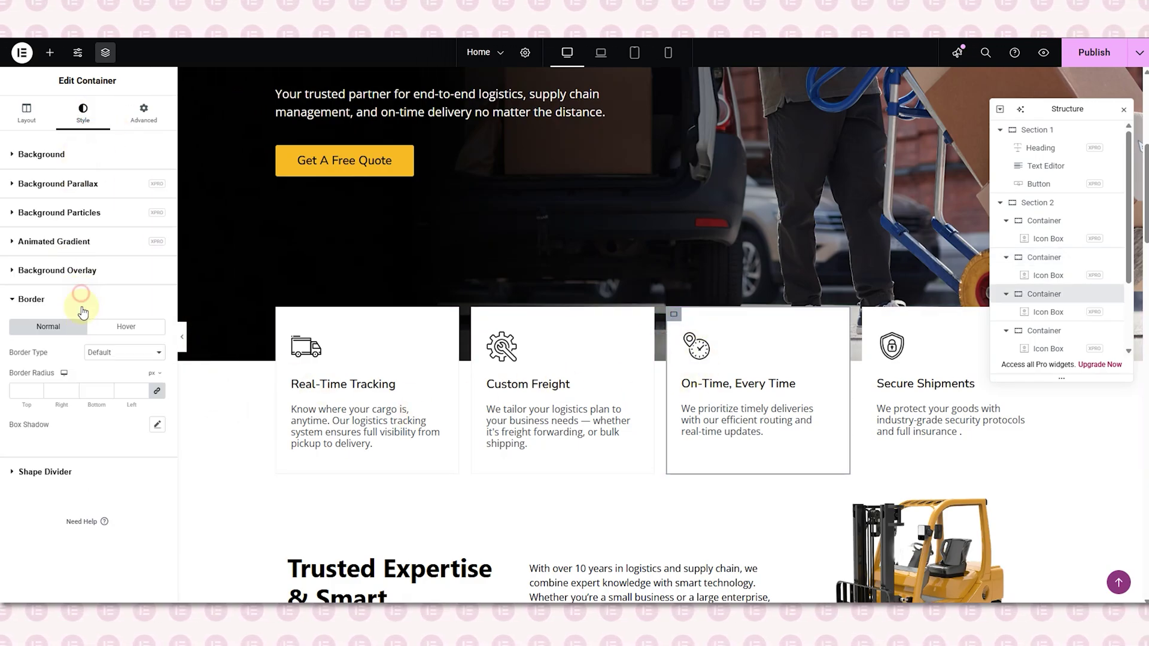
pyautogui.click(123, 352)
pyautogui.click(95, 394)
pyautogui.click(154, 425)
pyautogui.click(108, 395)
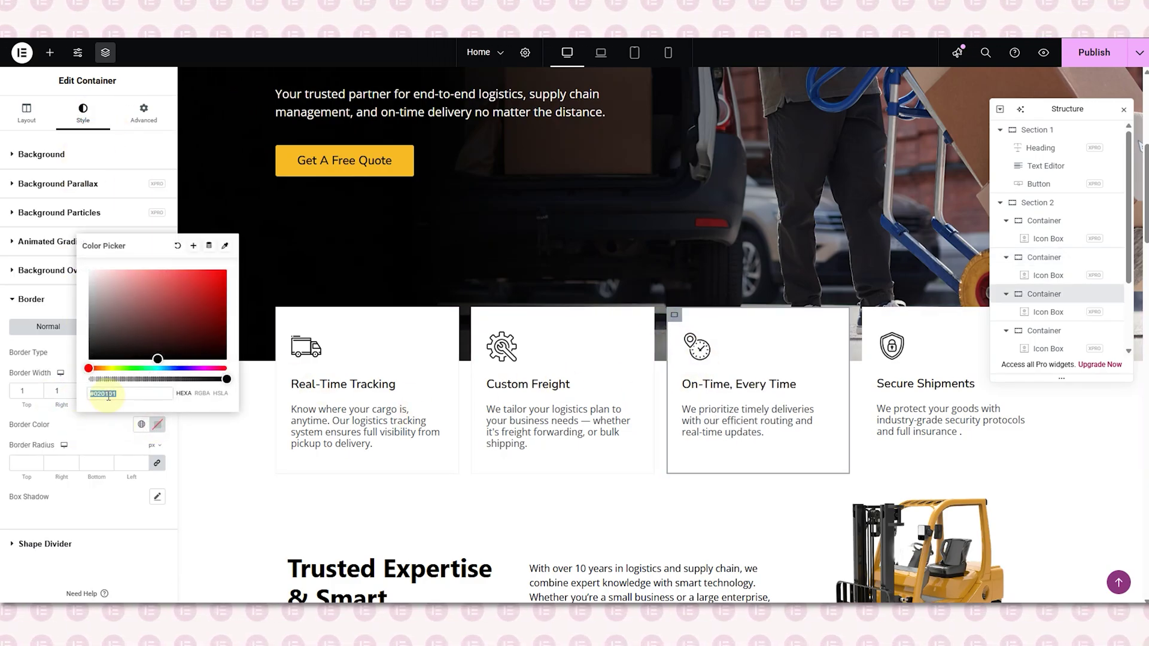
pyautogui.write('#f2f2f2')
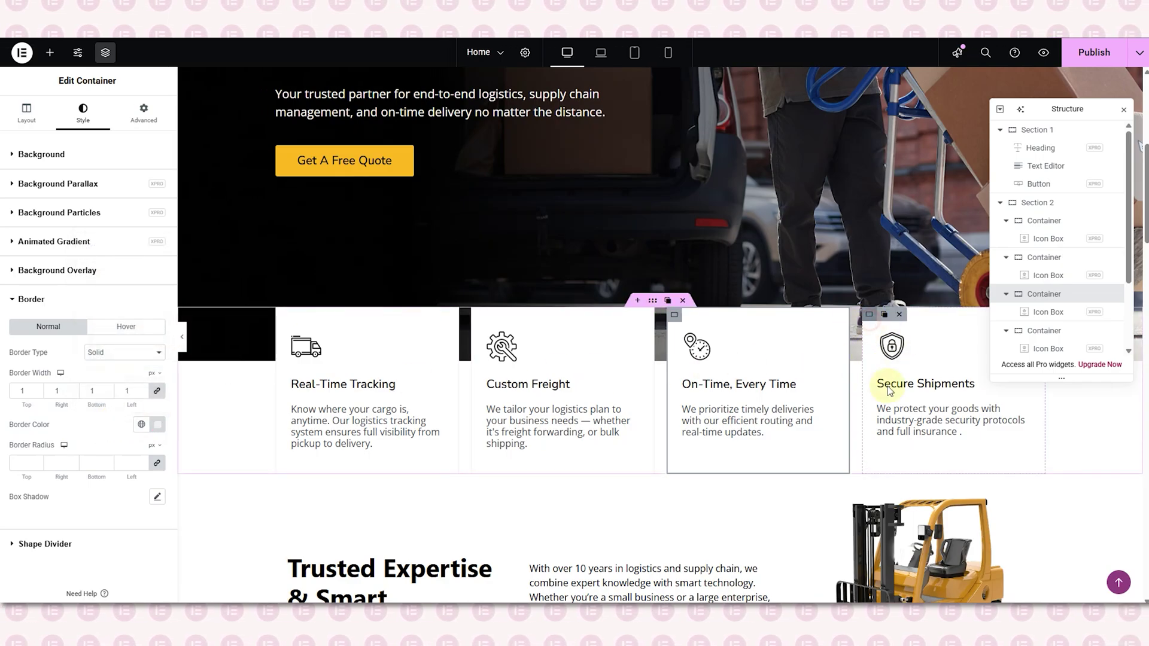
# Step: Border the Secure Shipments card with solid 1 px #f2f2f2 and confirm the colour
pyautogui.click(868, 315)
pyautogui.click(84, 125)
pyautogui.click(31, 300)
pyautogui.click(124, 352)
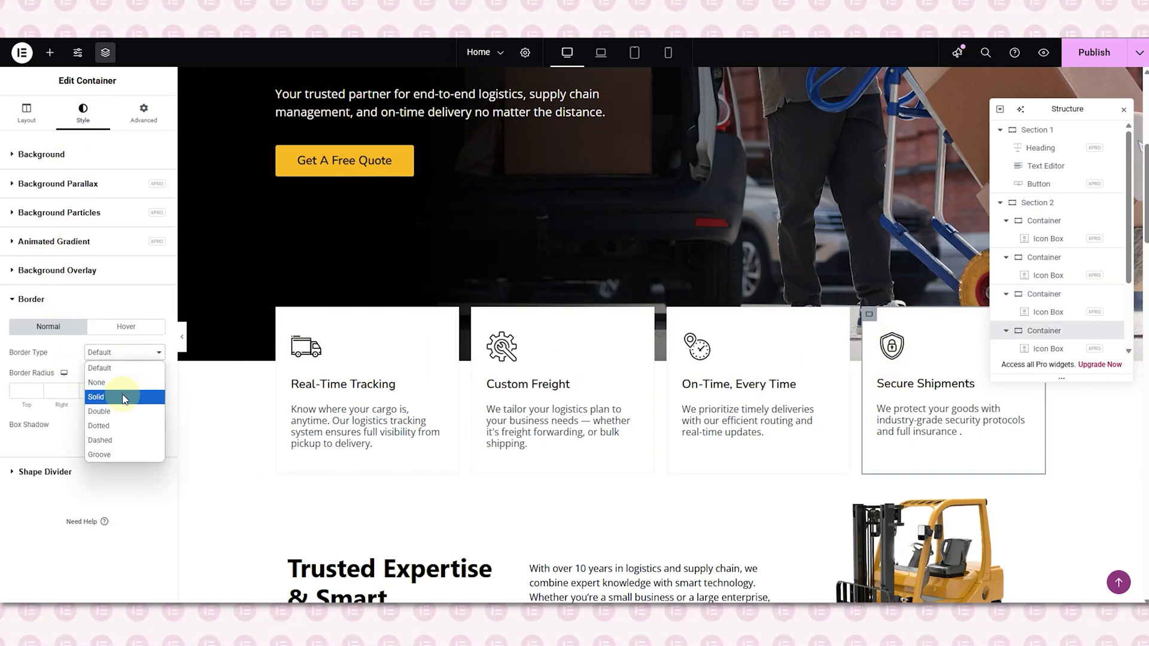
pyautogui.click(102, 395)
pyautogui.write('1')
pyautogui.click(158, 425)
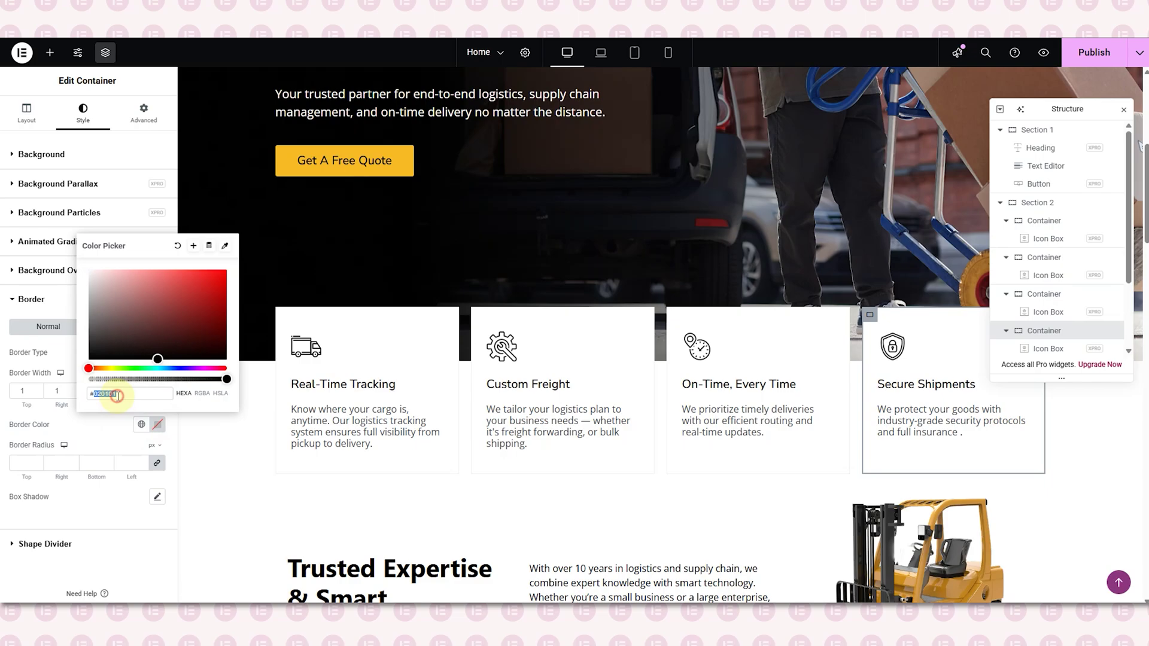
pyautogui.click(112, 394)
pyautogui.write('#f2f2f2')
pyautogui.press('Return')
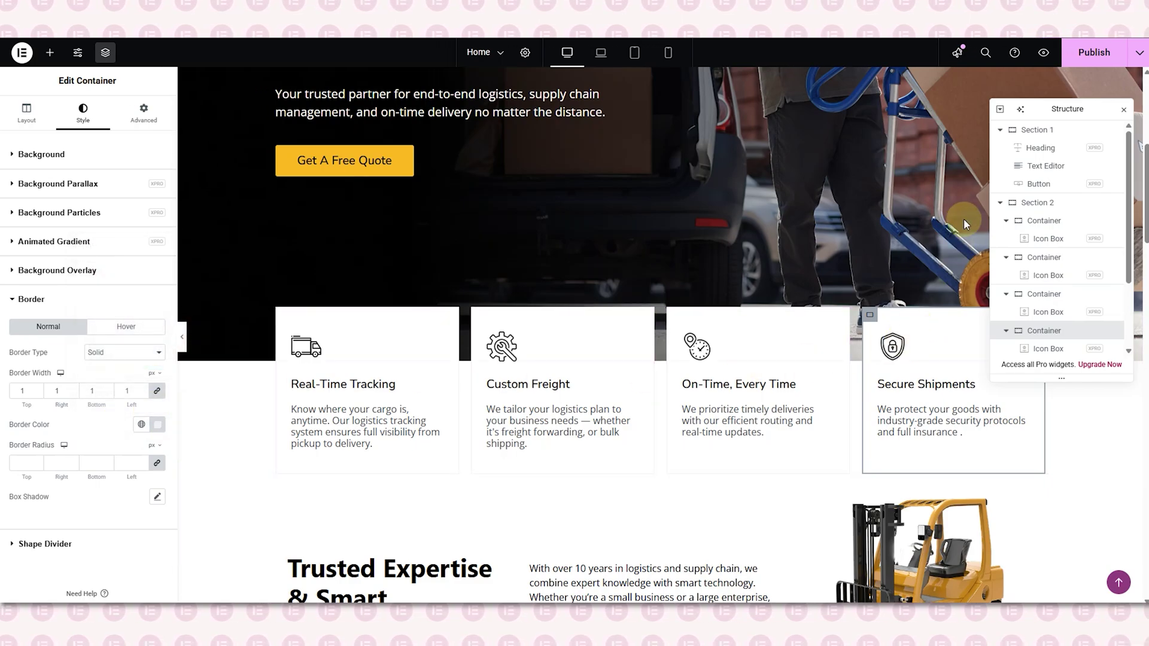
# Step: Switch to Mobile view, select the Get A Free Quote button and scroll through the bordered cards
pyautogui.click(668, 52)
pyautogui.scroll(-4, 658, 360)
pyautogui.scroll(6, 599, 239)
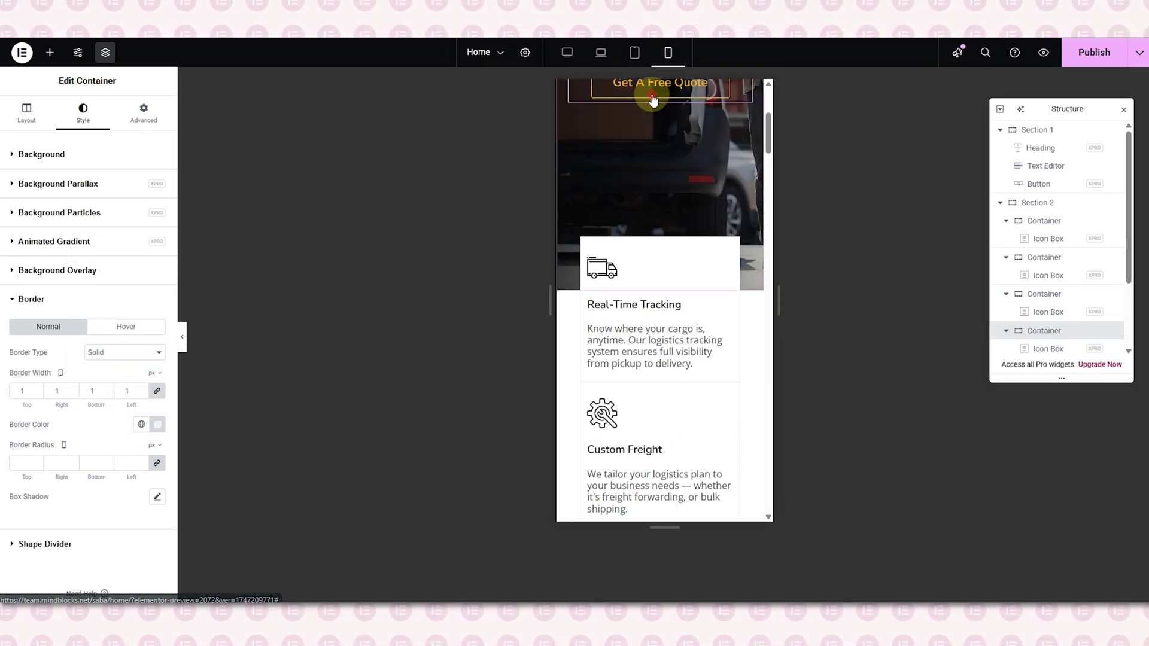
pyautogui.click(632, 95)
pyautogui.scroll(-3, 755, 337)
pyautogui.scroll(1, 752, 278)
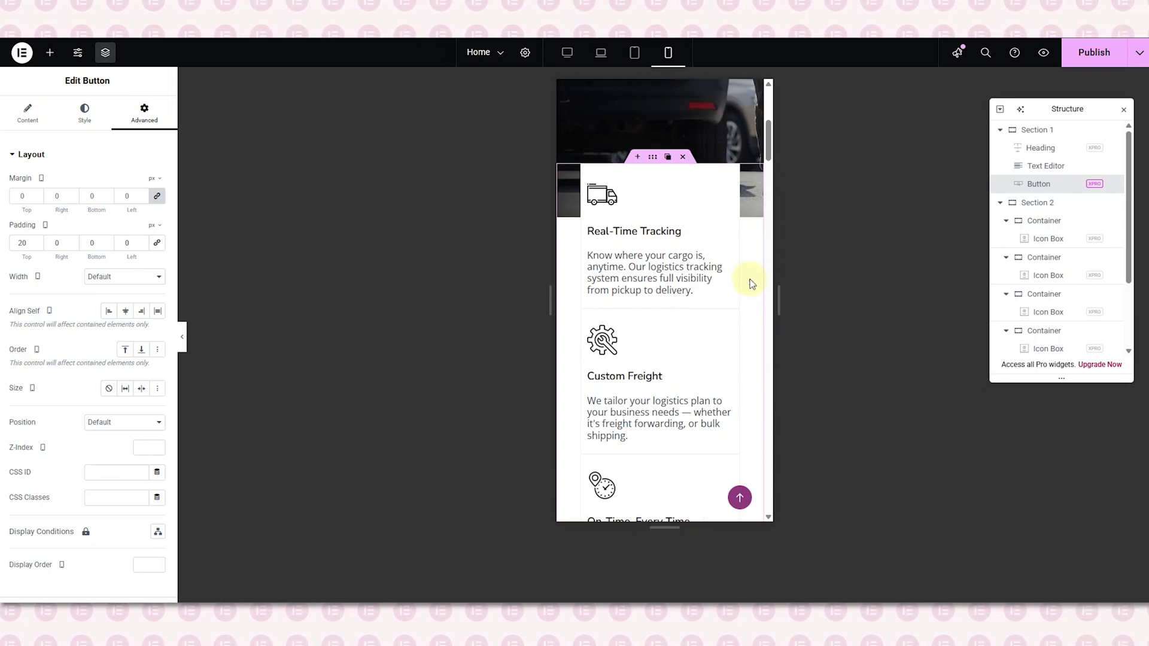
pyautogui.scroll(1, 752, 283)
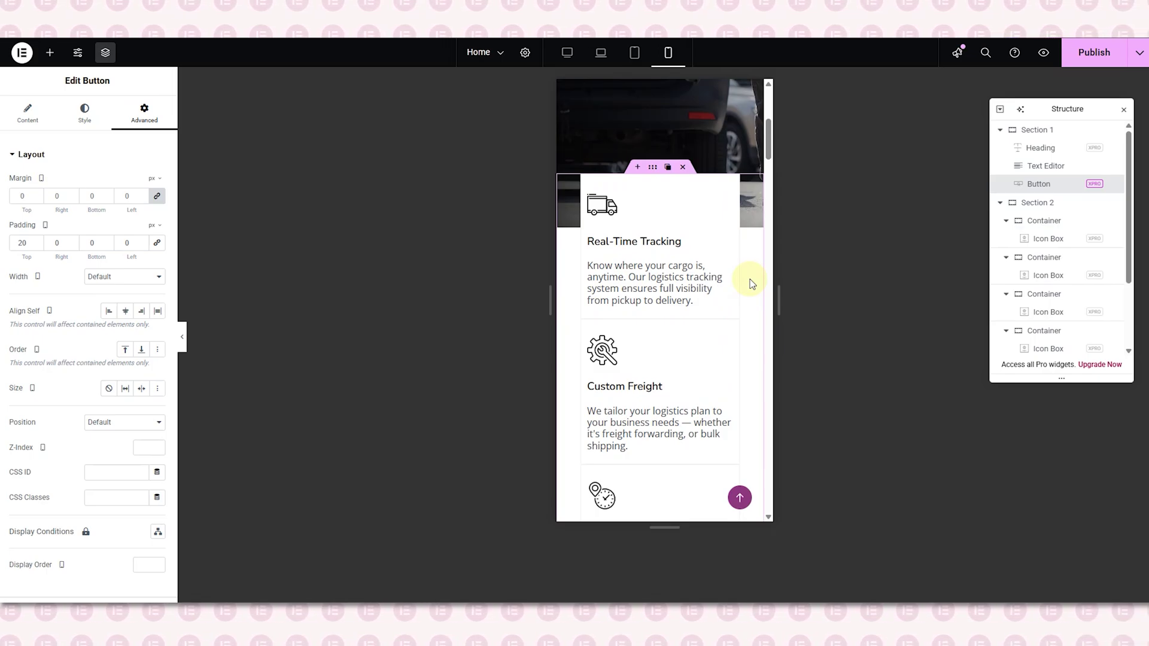
# Step: Set the feature section's top margin to 0 and its padding to 40/20/40/20
pyautogui.click(652, 168)
pyautogui.click(156, 123)
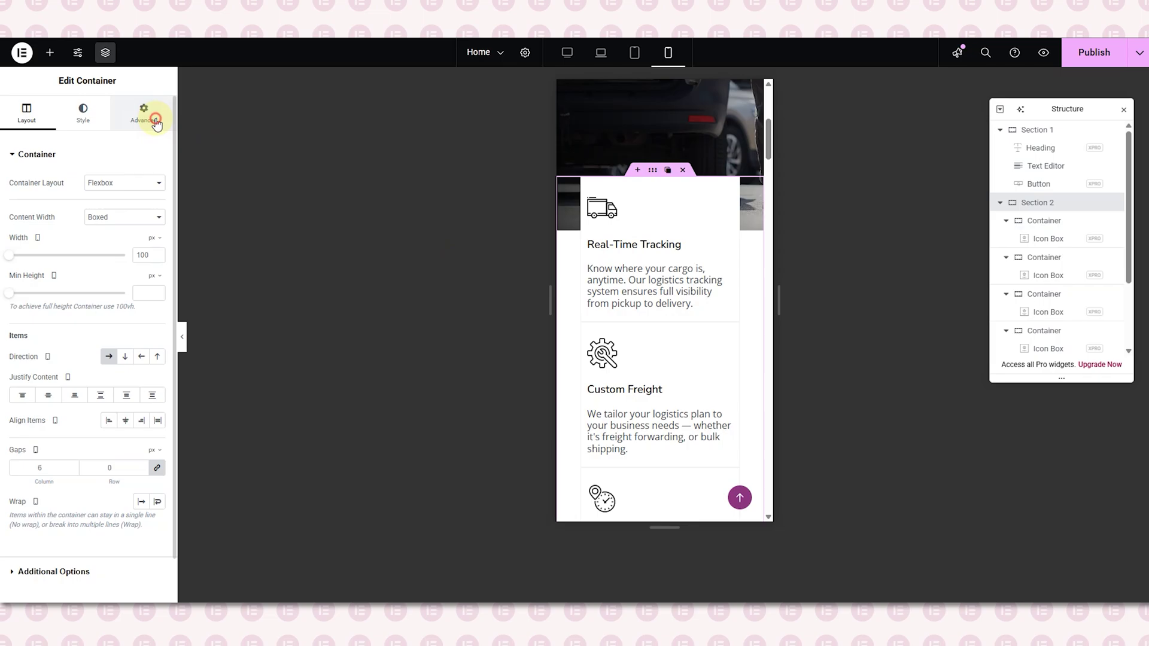
pyautogui.write('0')
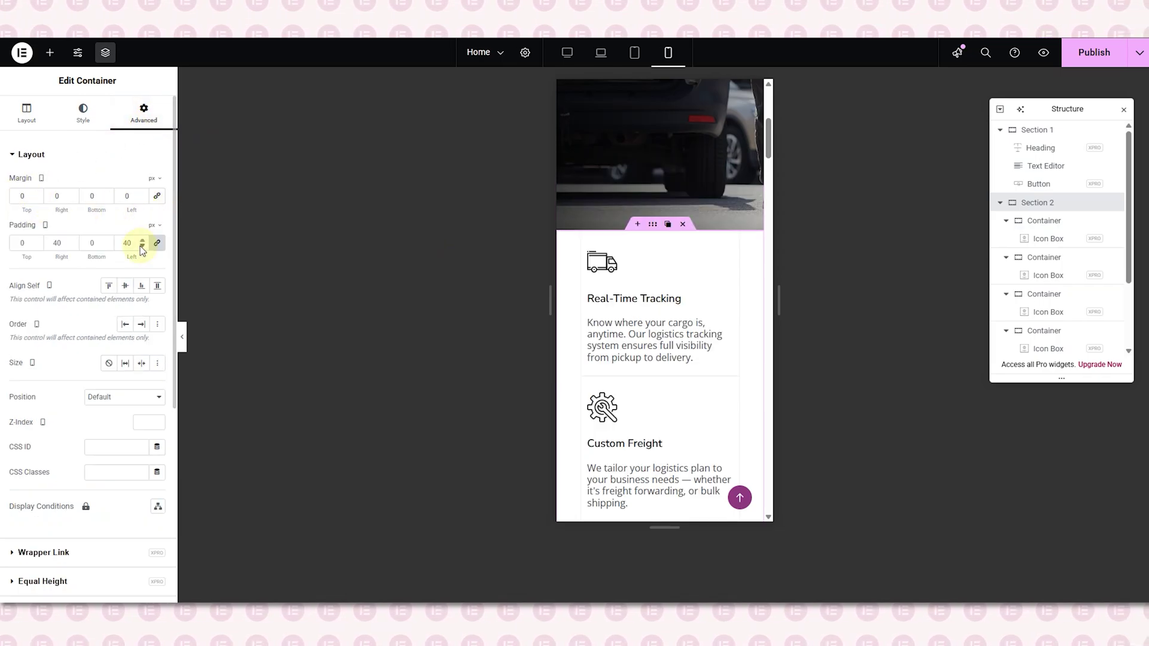
pyautogui.click(157, 242)
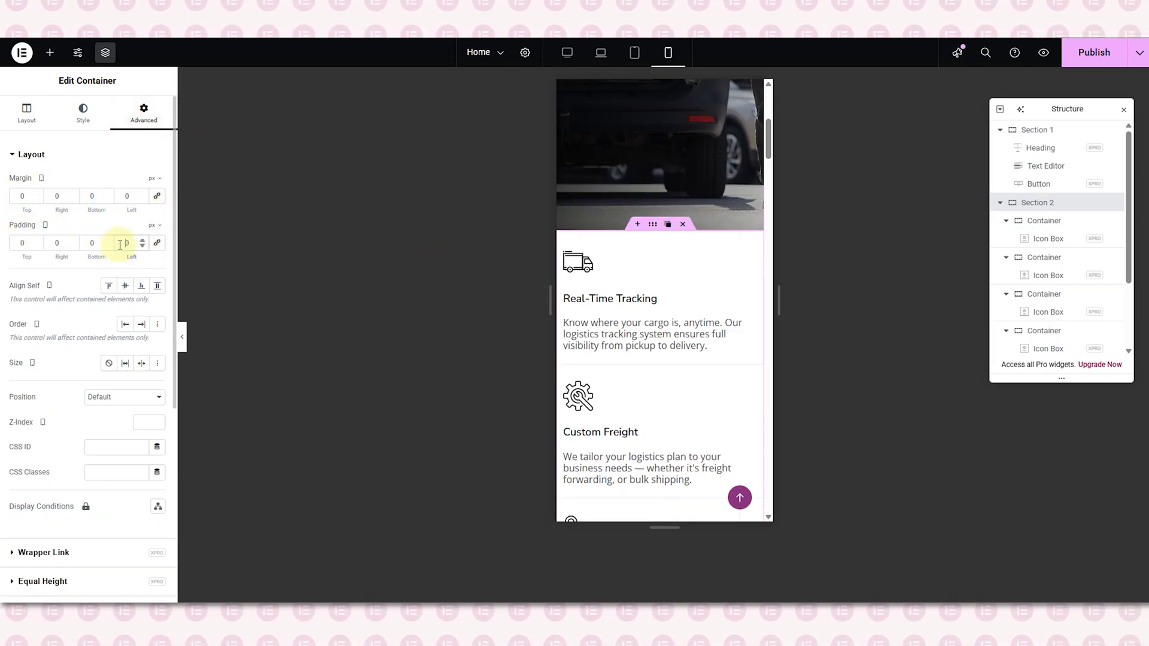
pyautogui.write('2020')
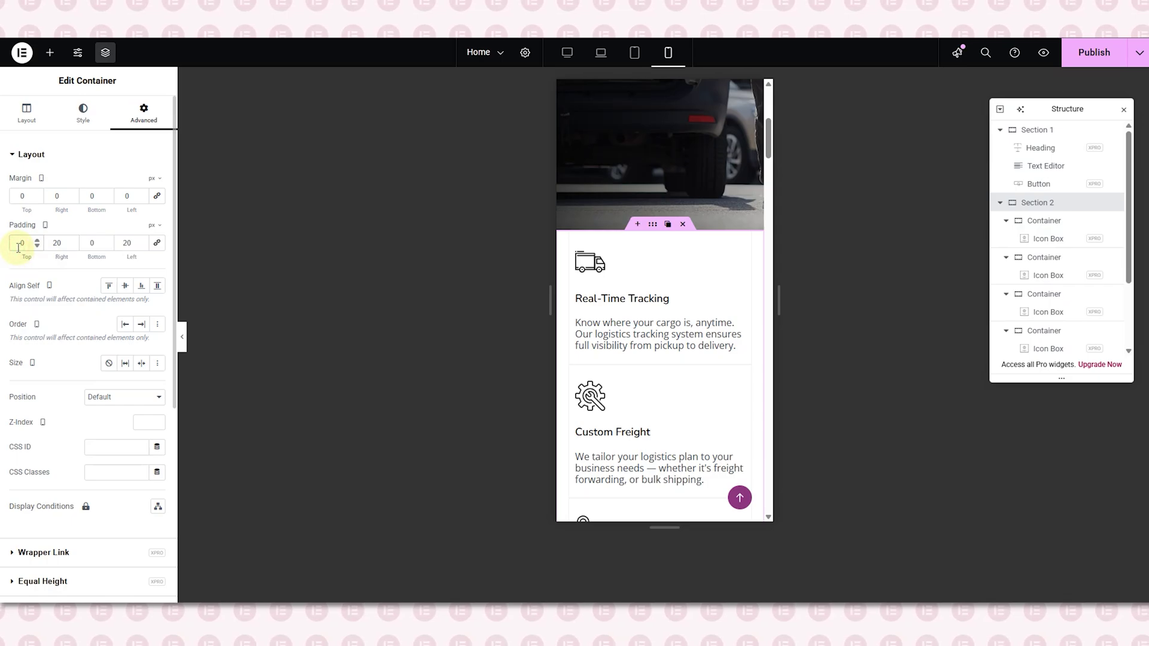
pyautogui.write('4')
pyautogui.scroll(-1, 668, 298)
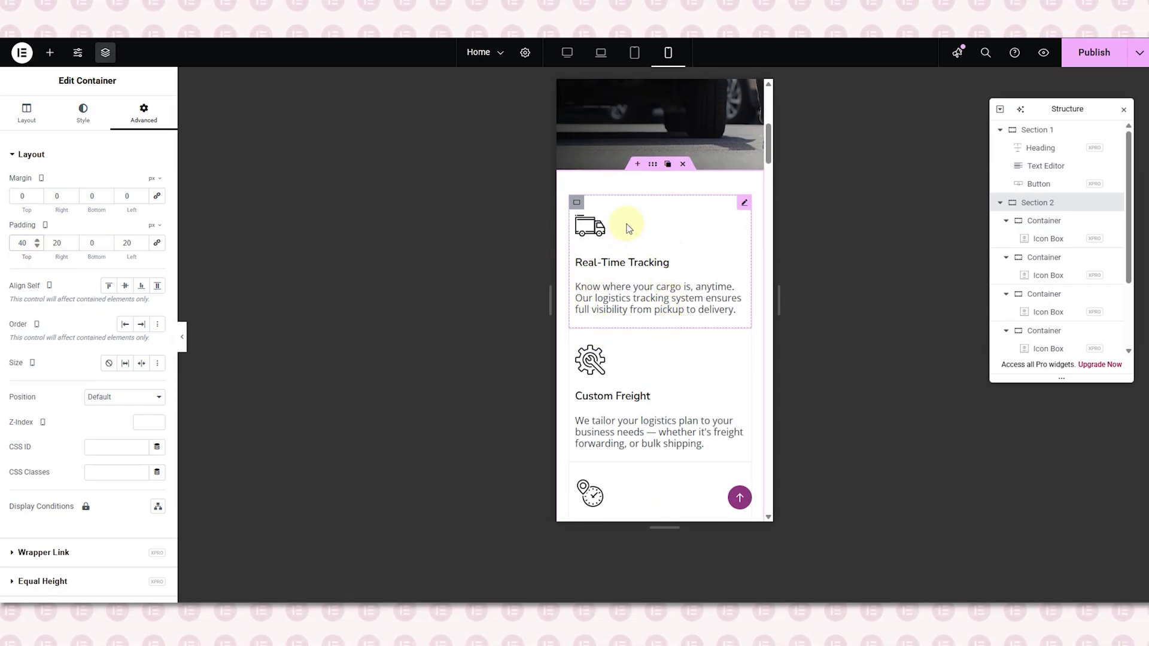
# Step: Unlink the section's gaps and set the row gap to 20 px between stacked cards
pyautogui.click(26, 115)
pyautogui.click(157, 473)
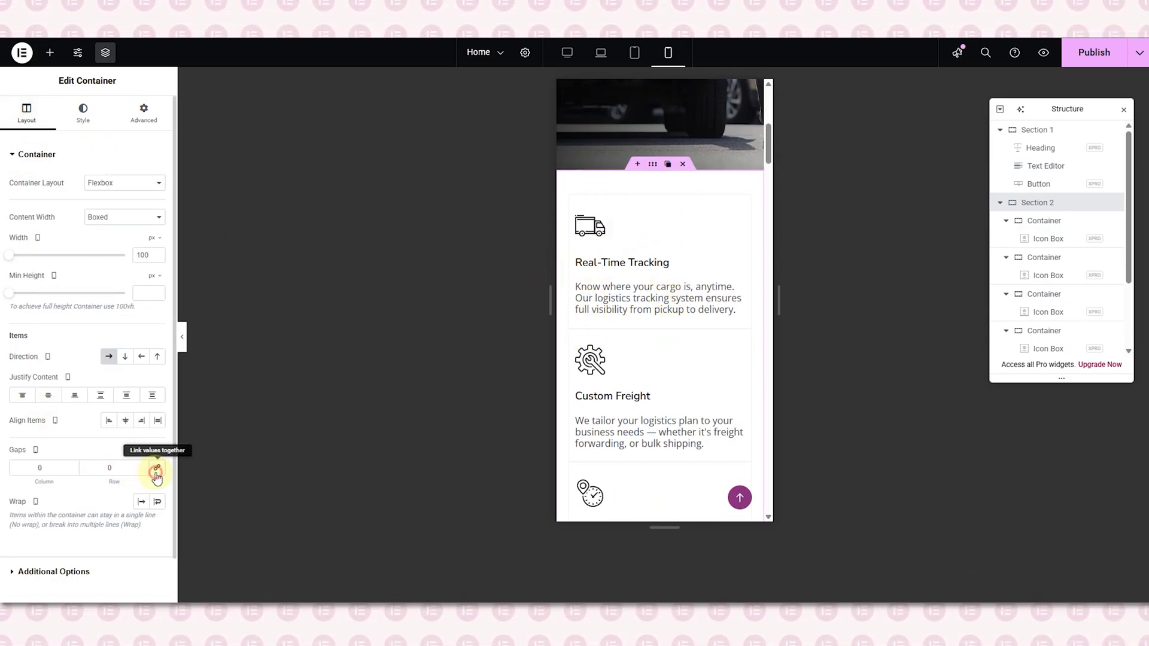
pyautogui.write('10')
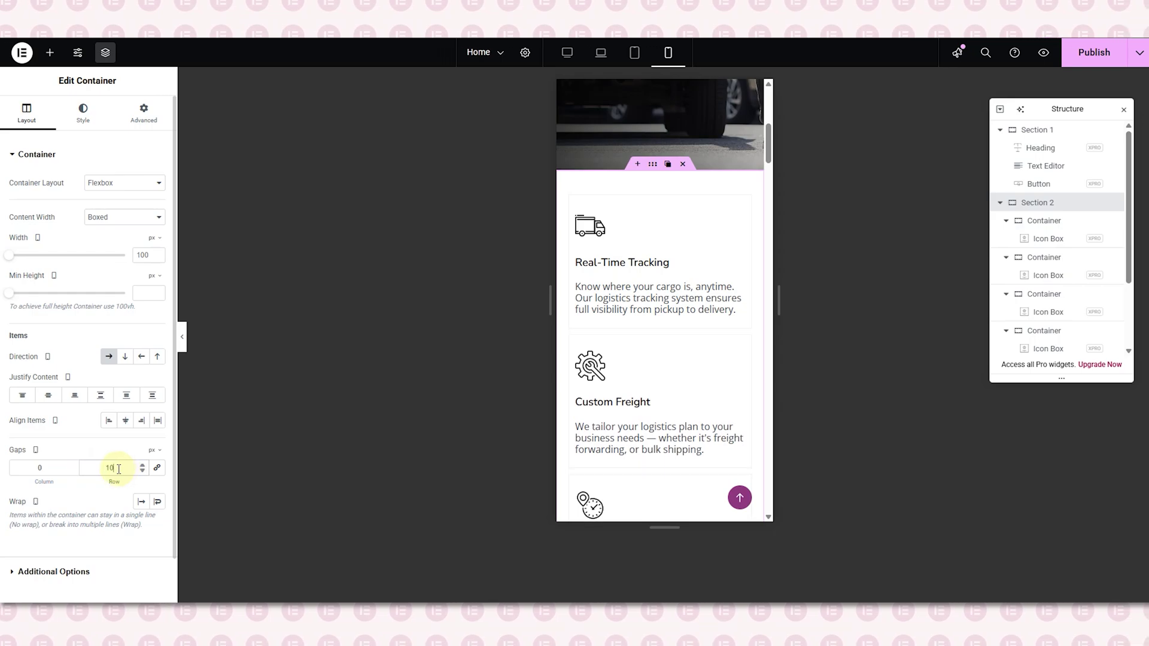
pyautogui.doubleClick(110, 468)
pyautogui.write('20')
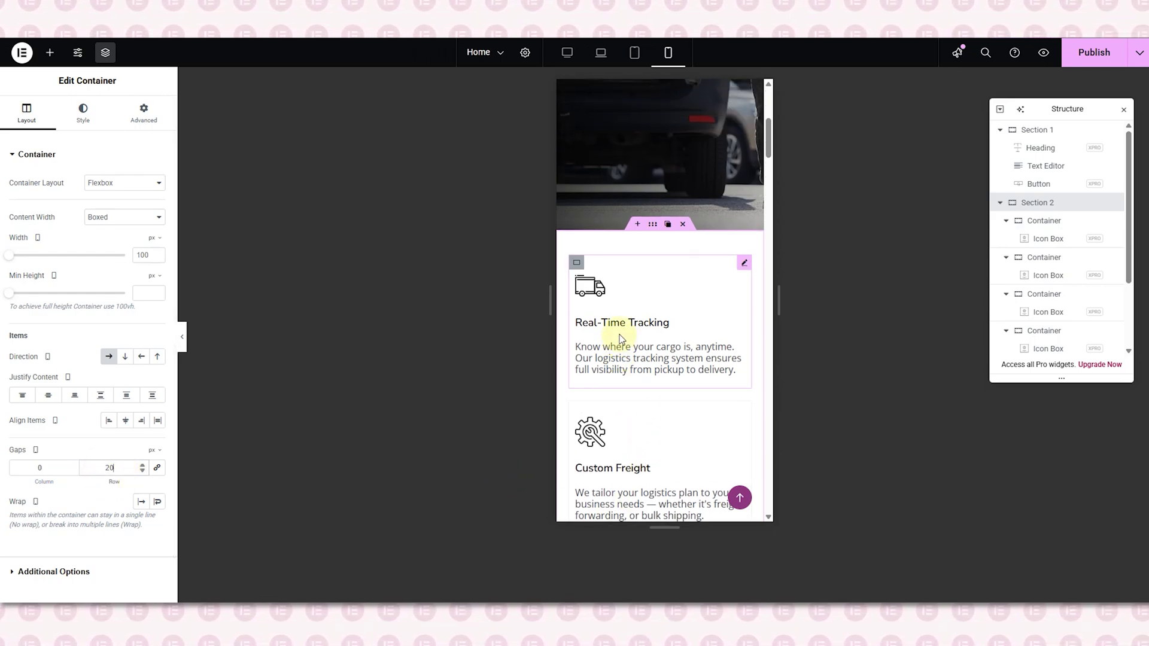
pyautogui.scroll(-3, 622, 335)
pyautogui.scroll(-2, 635, 257)
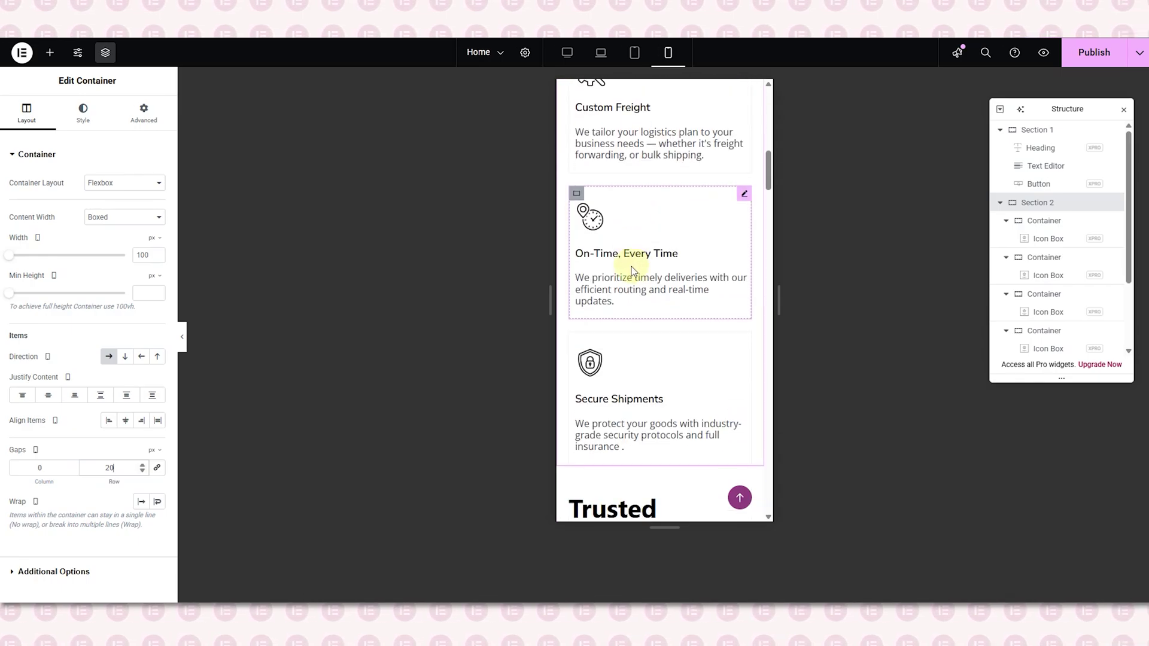
pyautogui.scroll(3, 712, 275)
pyautogui.scroll(-4, 706, 276)
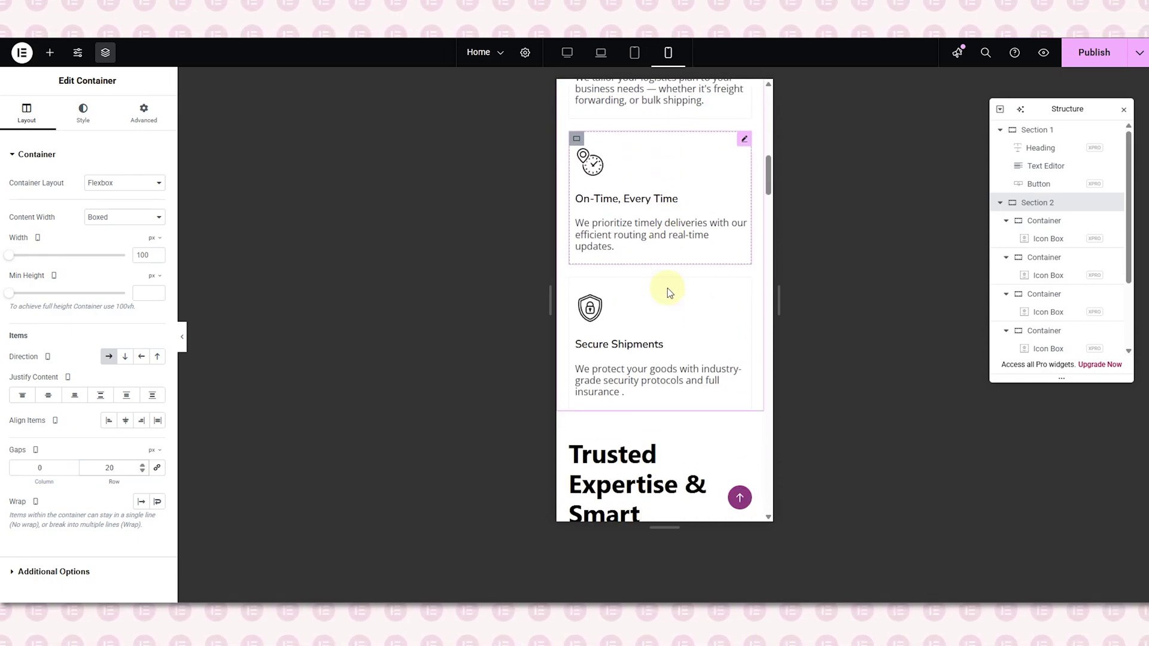
pyautogui.scroll(8, 668, 358)
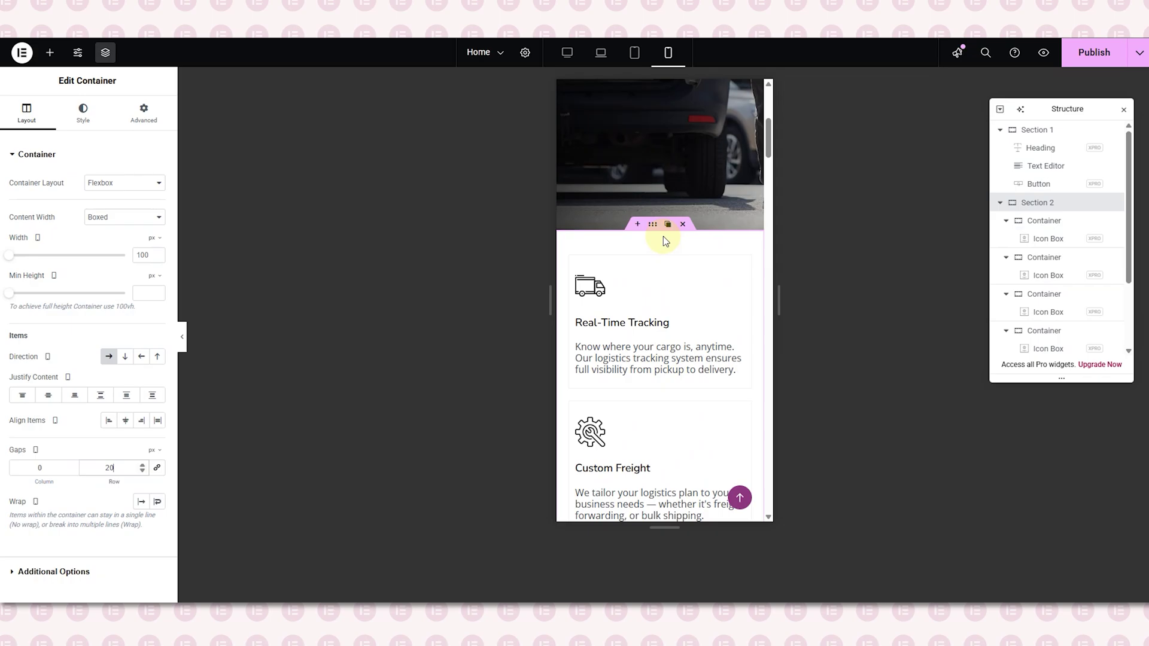
# Step: Return to the feature section's padding to adjust its bottom value
pyautogui.click(143, 113)
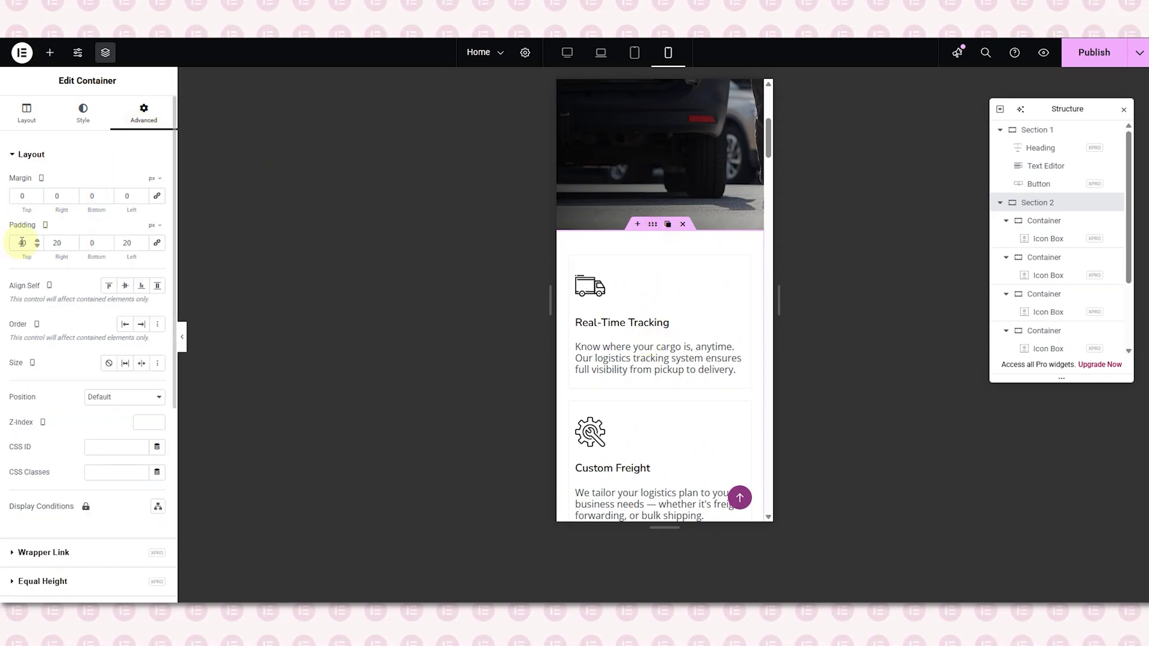
pyautogui.click(84, 241)
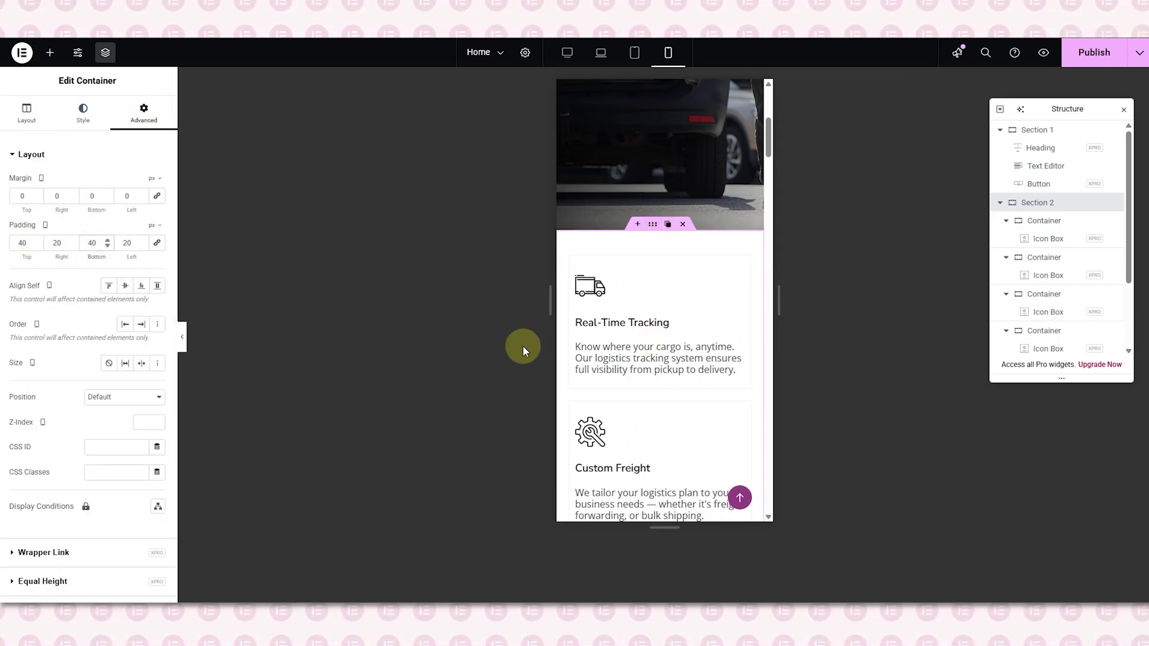
pyautogui.scroll(-8, 651, 349)
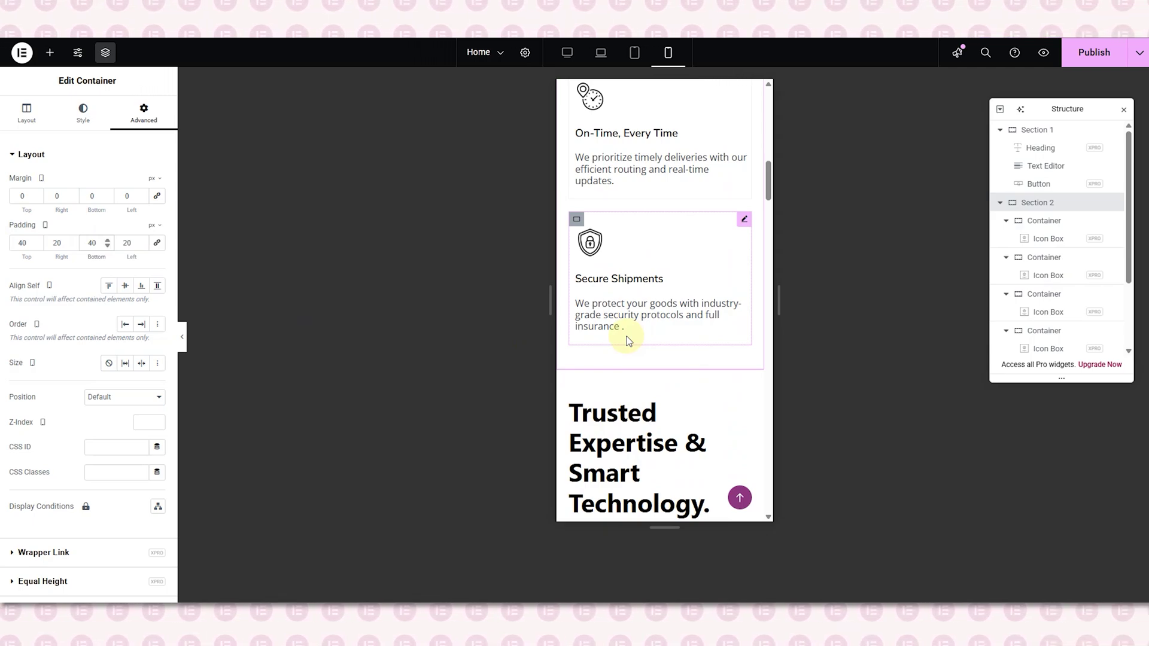
# Step: Enter a minimum height of 680 for the mobile hero section
pyautogui.scroll(15, 634, 355)
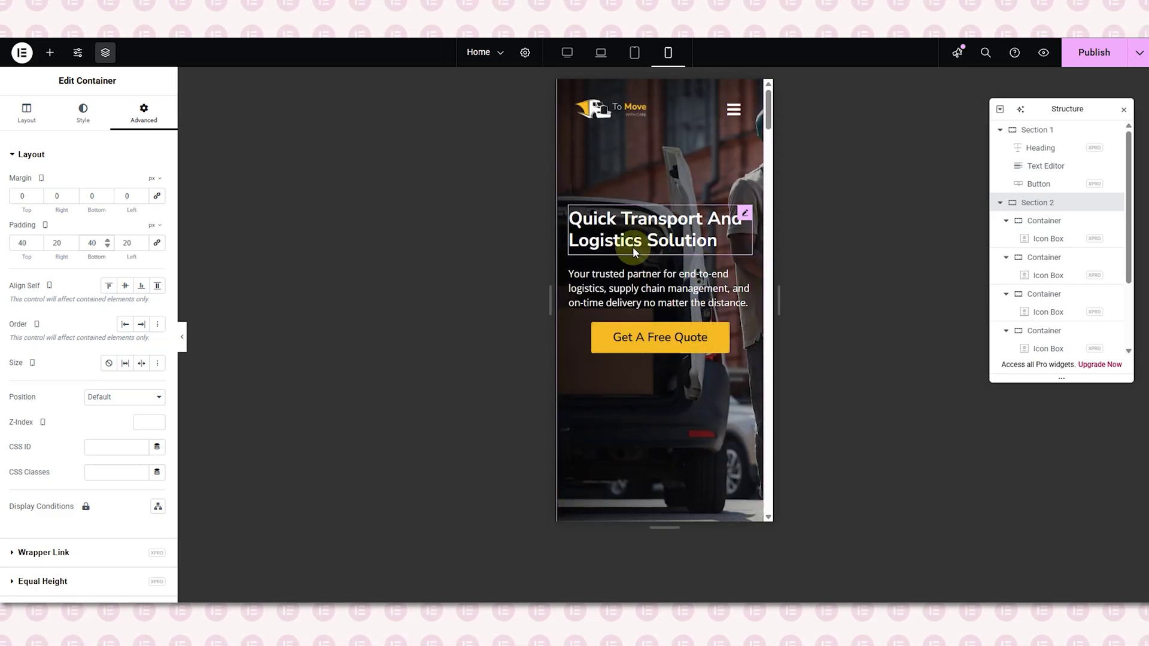
pyautogui.click(1044, 129)
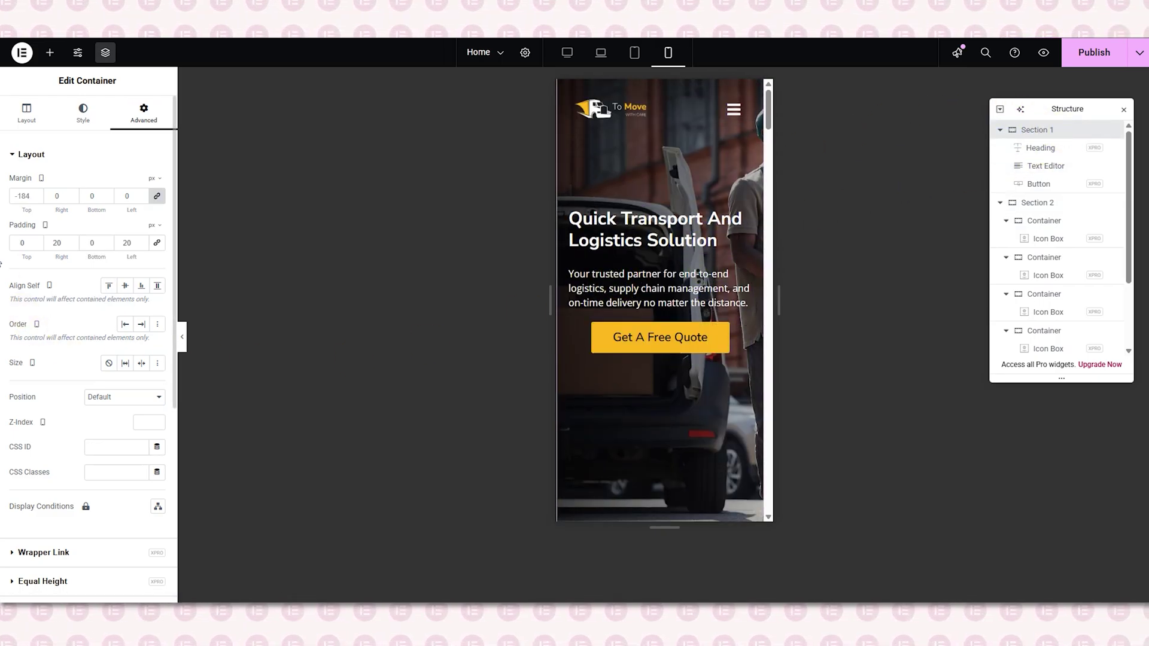
pyautogui.click(27, 112)
pyautogui.write('6')
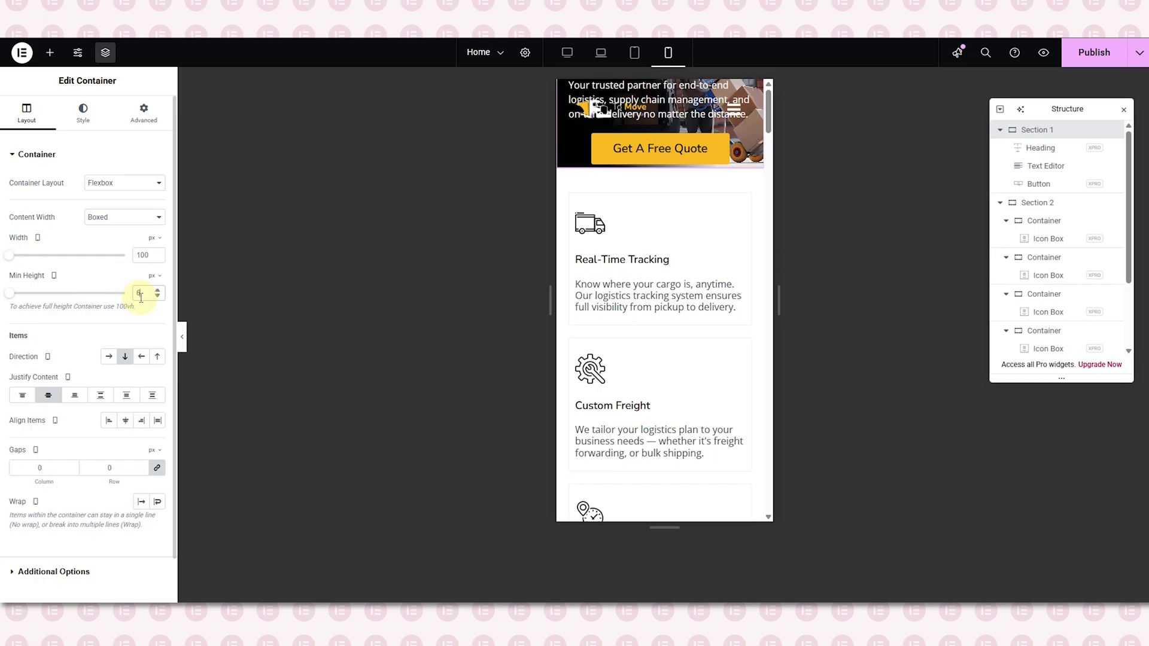
pyautogui.write('80')
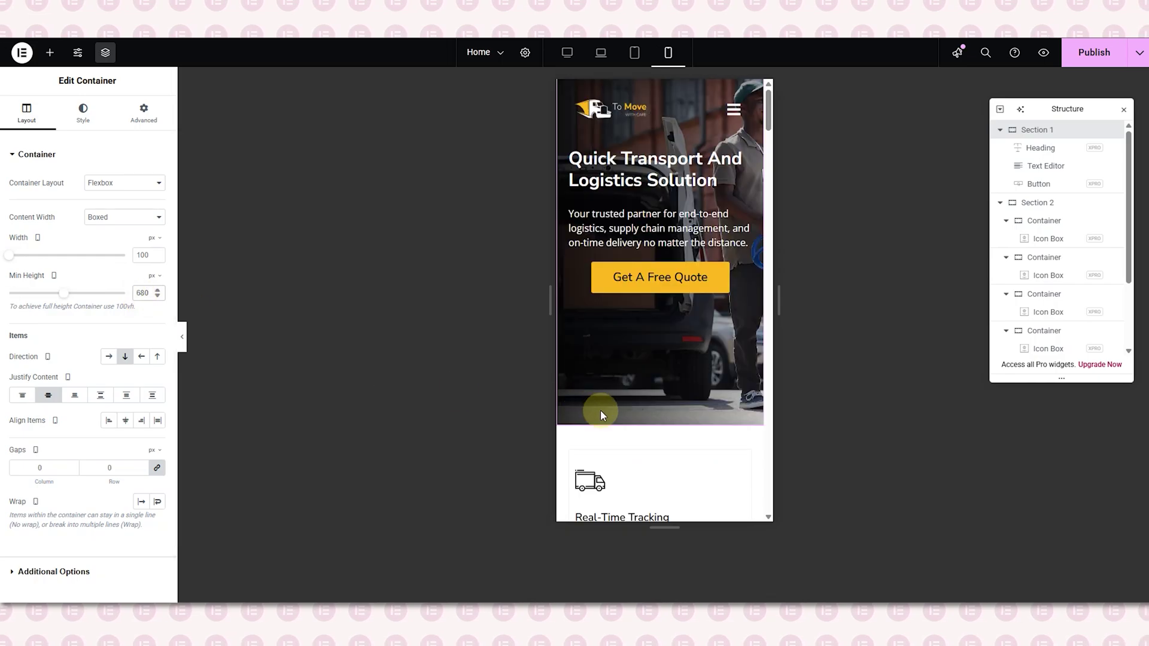
# Step: Try a top padding of 60 on the hero heading, then clear it
pyautogui.click(660, 183)
pyautogui.click(141, 111)
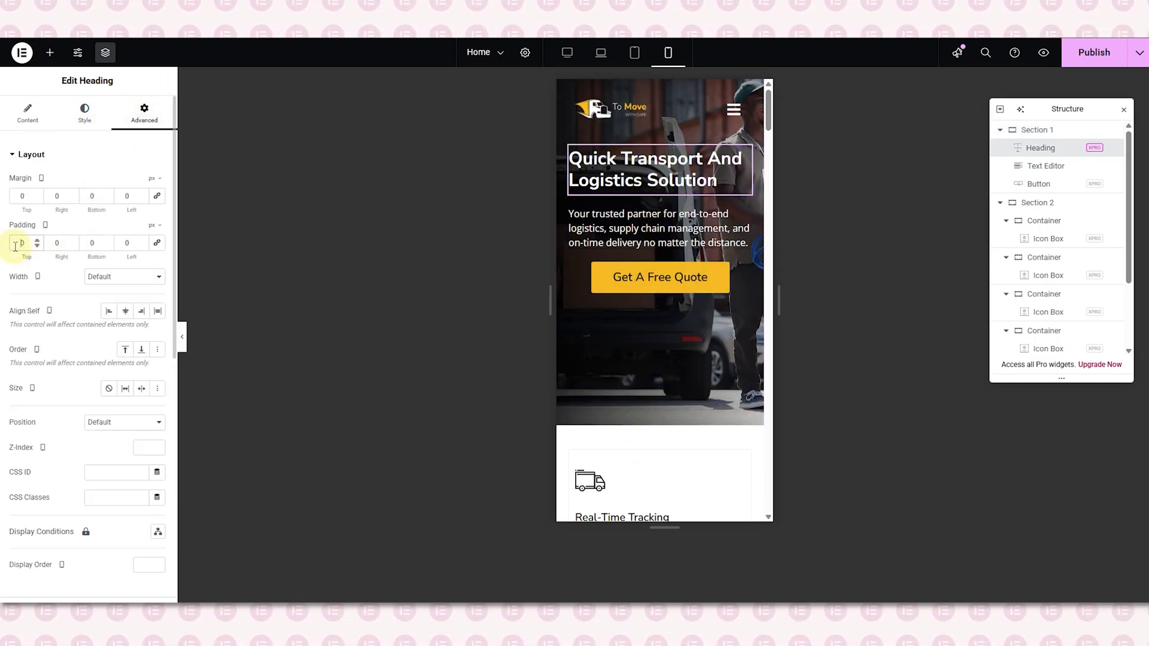
pyautogui.click(18, 243)
pyautogui.write('60')
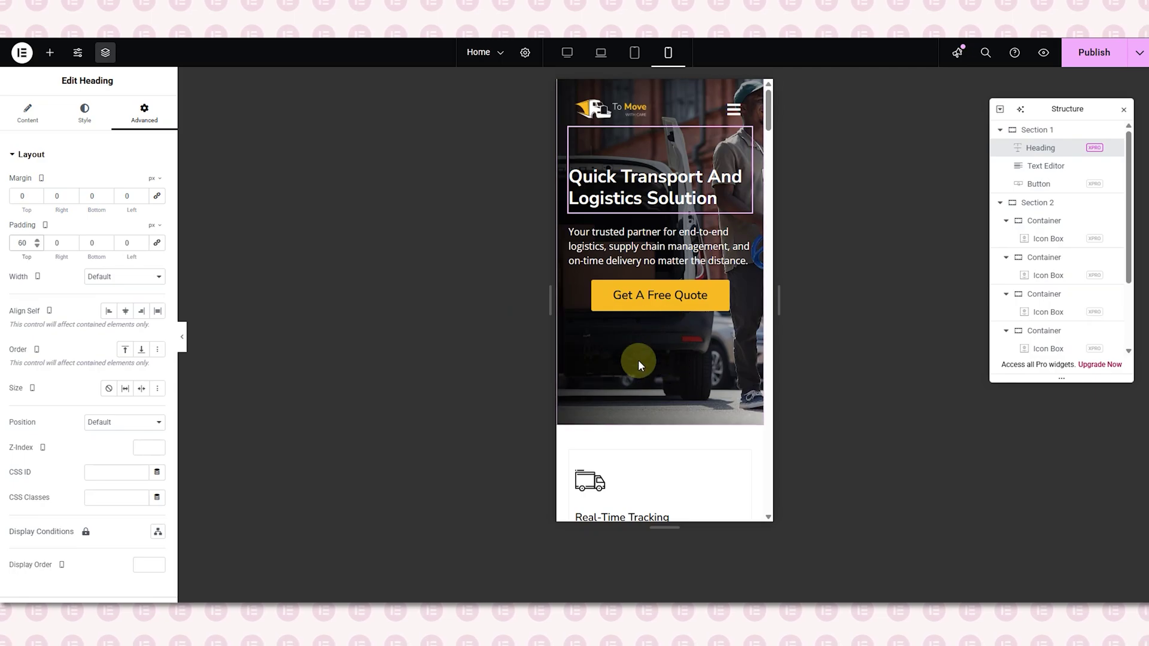
pyautogui.press('BackSpace')
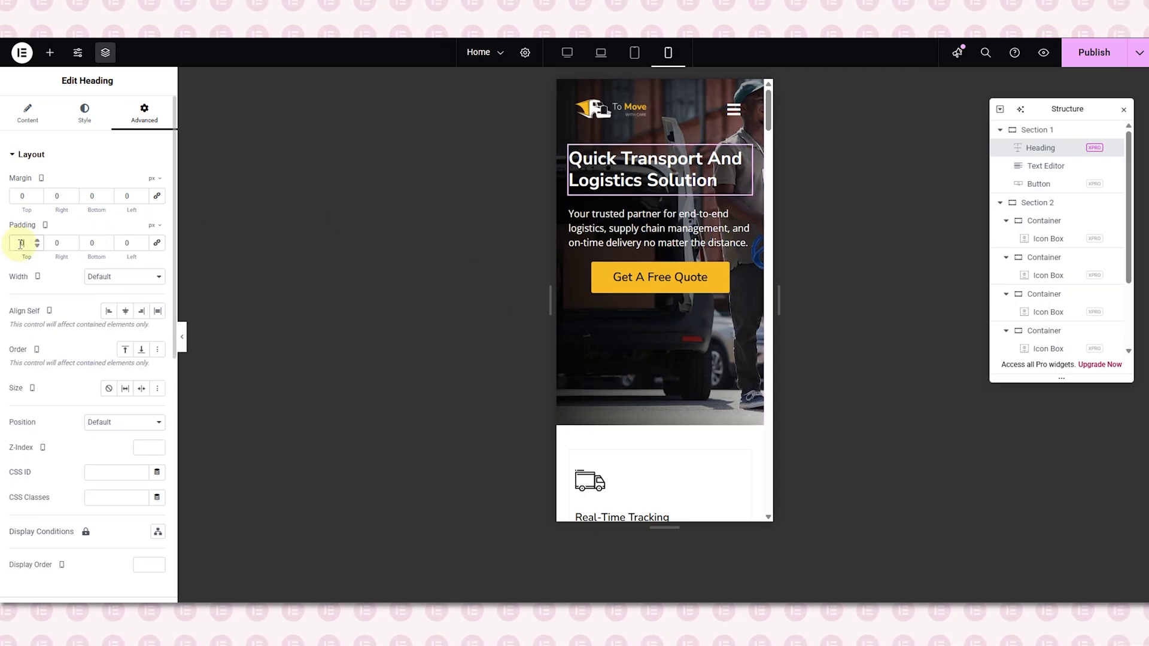
# Step: Change the hero section's minimum height to 780
pyautogui.click(1053, 129)
pyautogui.doubleClick(143, 292)
pyautogui.write('780')
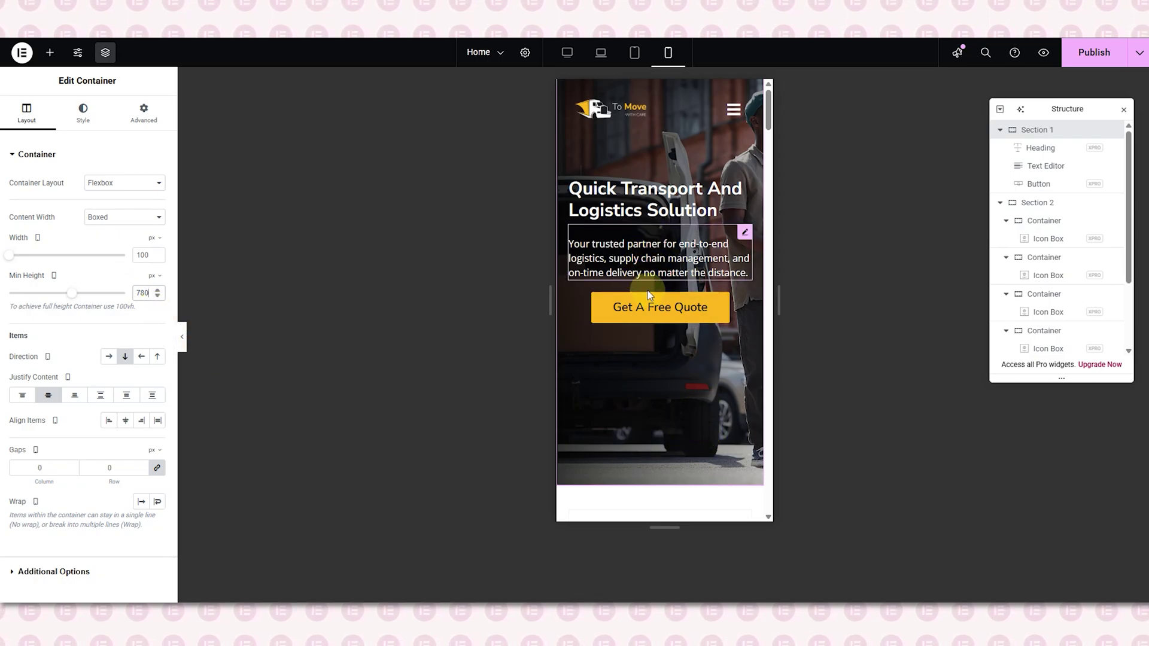
pyautogui.scroll(-5, 654, 289)
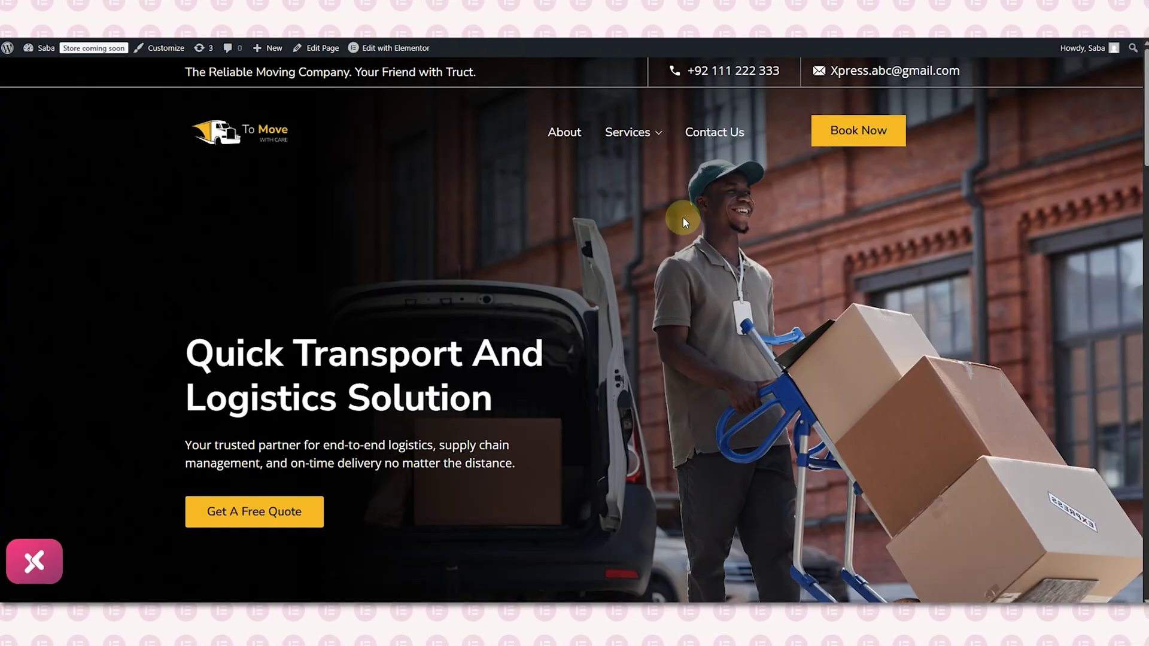
# Step: Inspect the live homepage and emulate it as an iPhone 14 Pro Max
pyautogui.rightClick(512, 211)
pyautogui.click(572, 486)
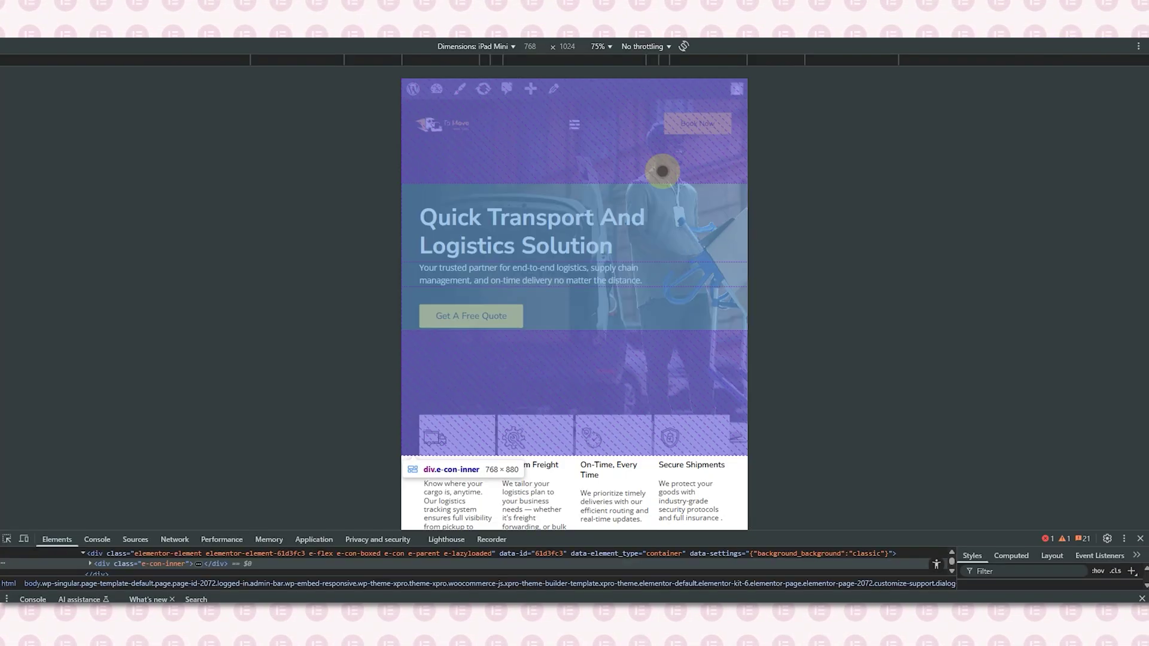
pyautogui.click(494, 46)
pyautogui.click(494, 146)
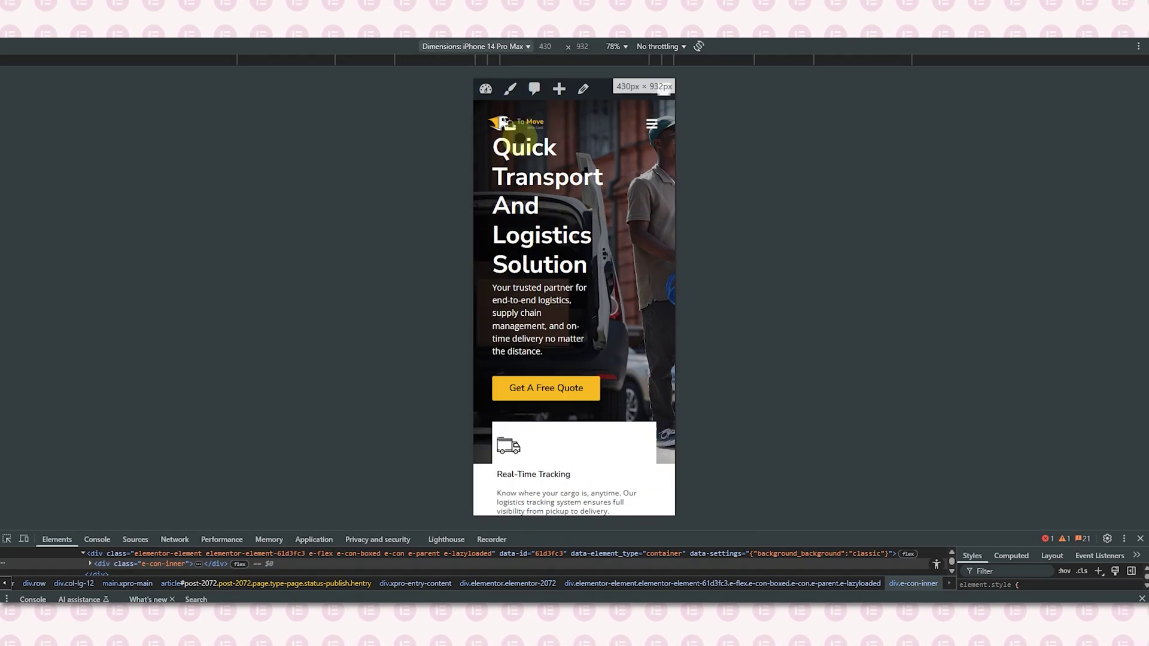
# Step: Scale the device preview to 75% and scroll through the hero and feature cards
pyautogui.click(612, 47)
pyautogui.click(637, 85)
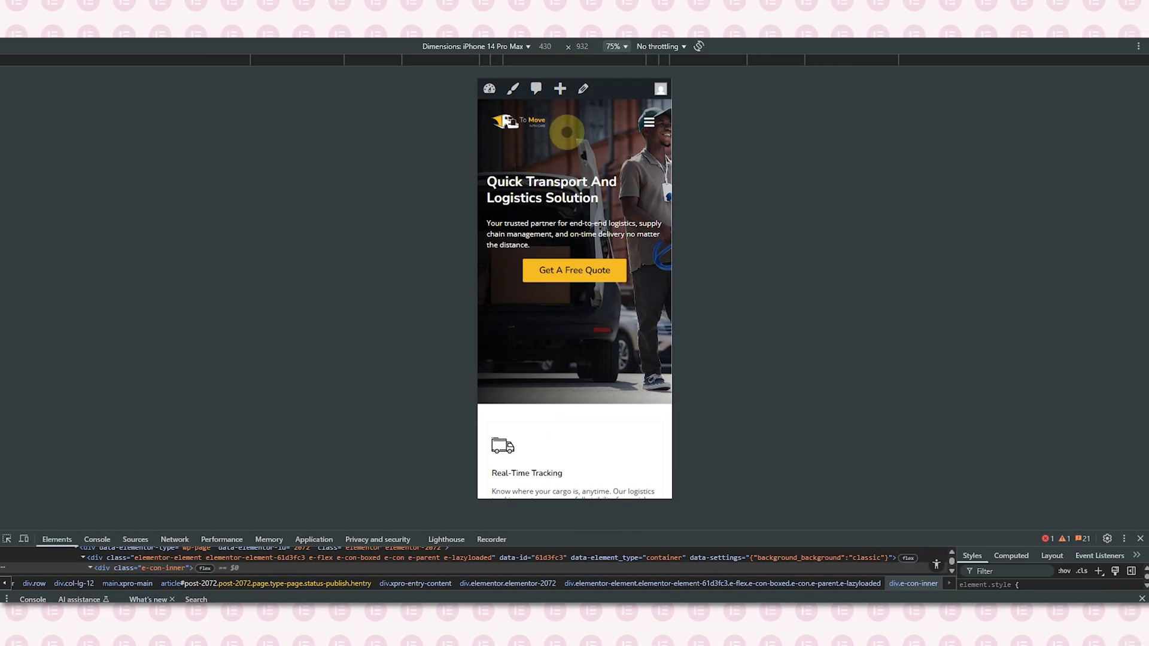
pyautogui.scroll(-1, 493, 115)
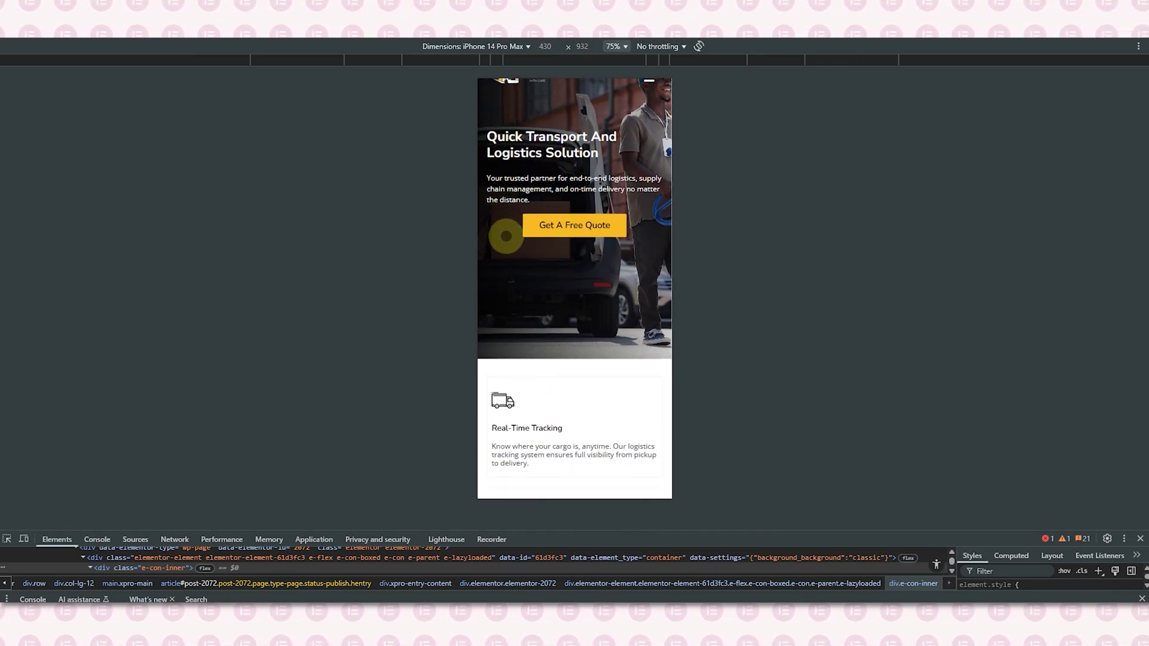
pyautogui.scroll(-1, 506, 236)
pyautogui.scroll(-6, 505, 236)
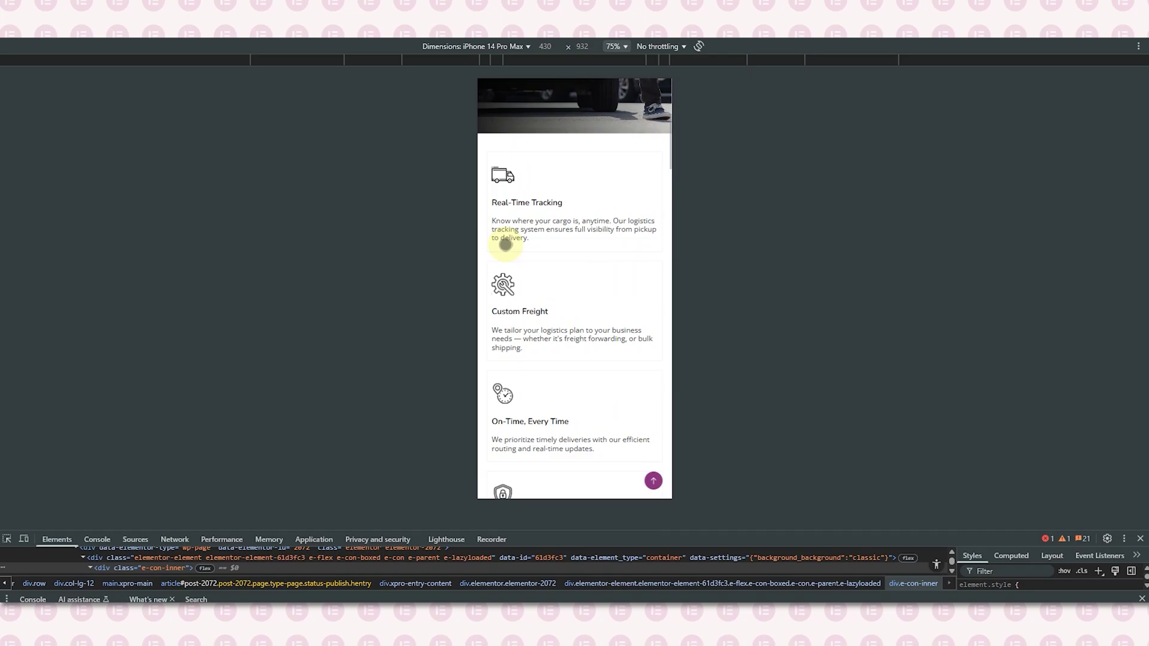
pyautogui.scroll(-2, 505, 246)
pyautogui.scroll(10, 508, 264)
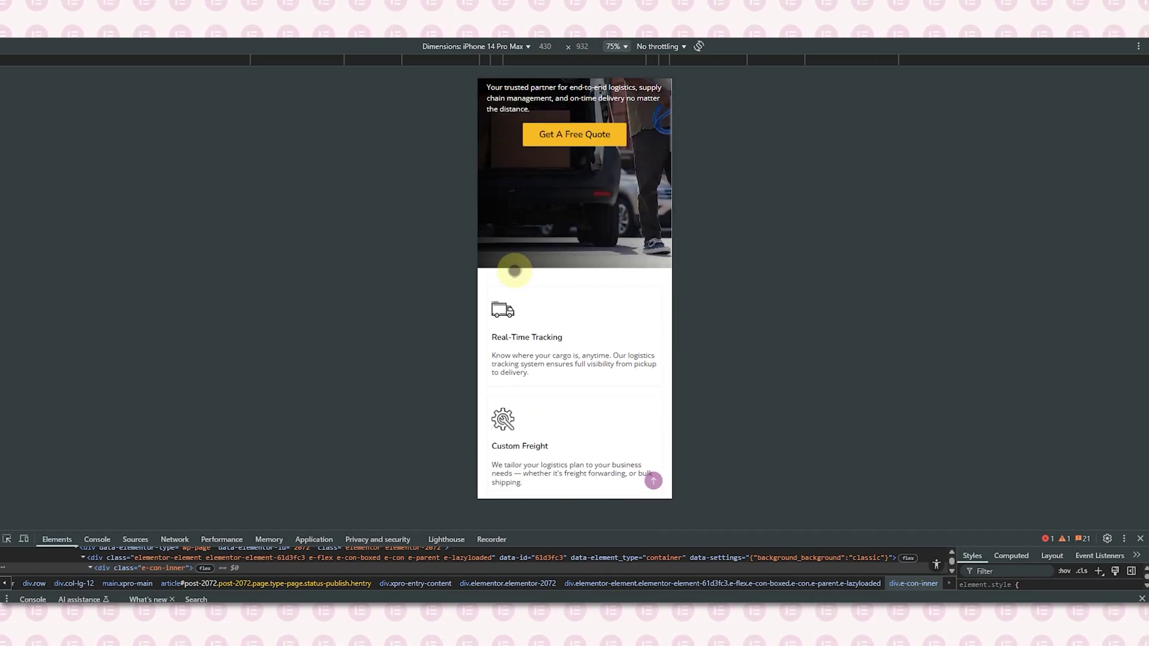